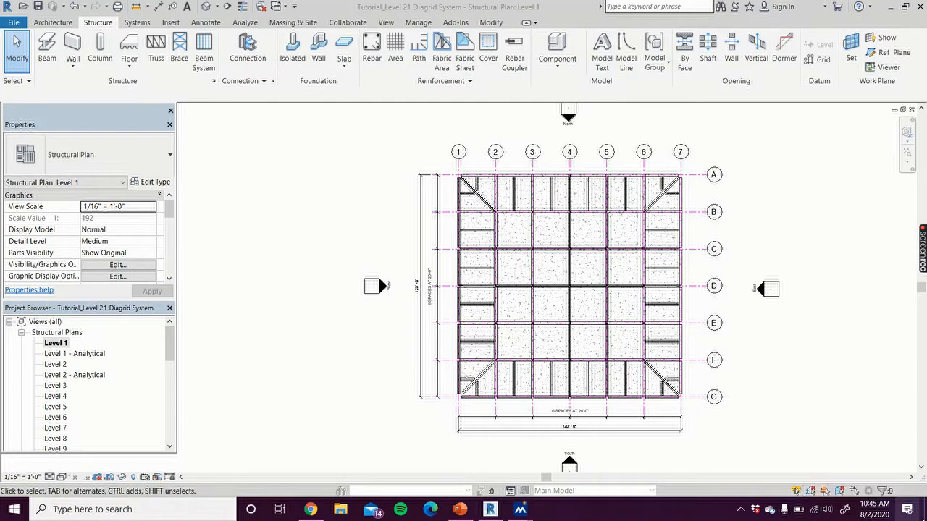
Switch from the tutorial model's Level 1 plan to the finished Level 21 Diagrid System project's sheet A.4 - Level 4, filling the workspace
click(903, 110)
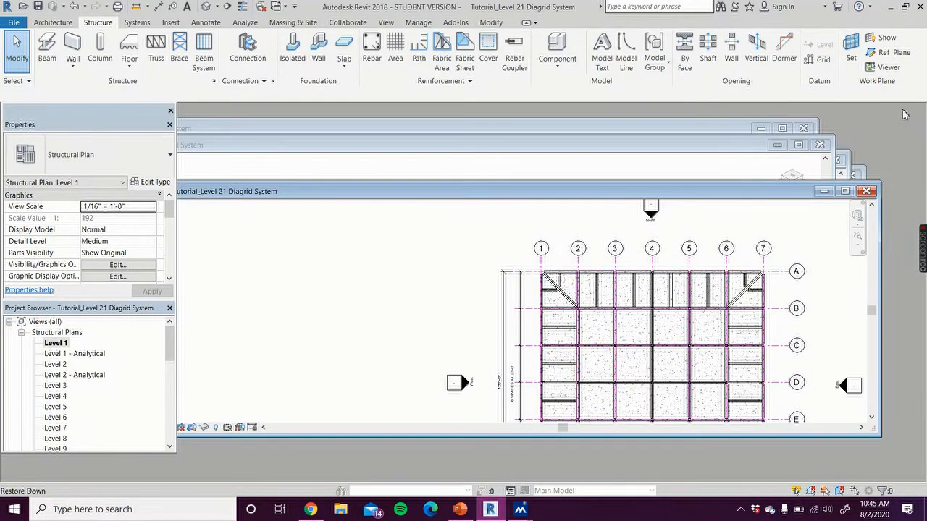
click(673, 168)
click(728, 130)
drag(720, 131, 731, 249)
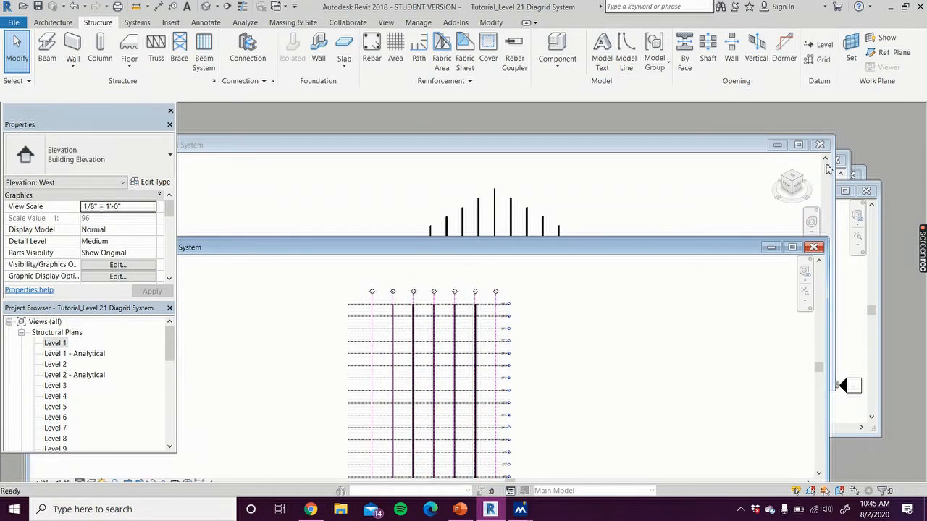
click(846, 156)
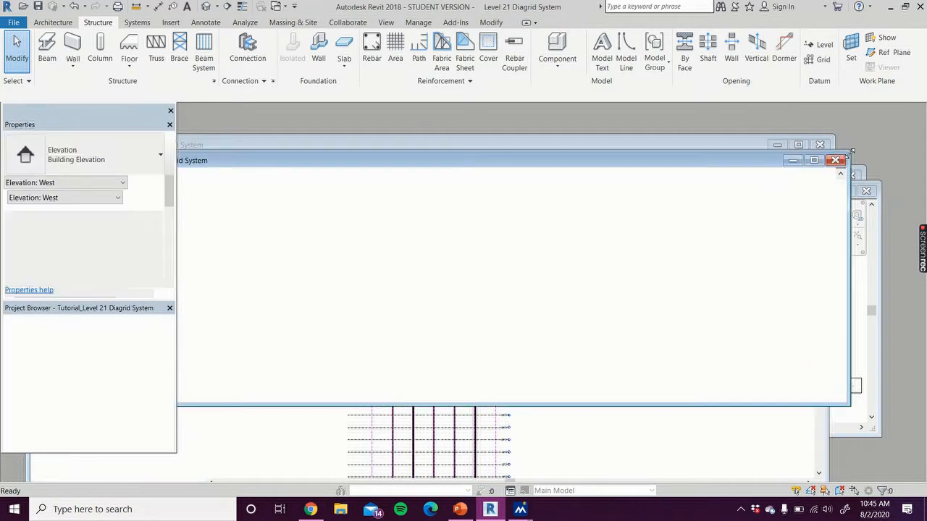
click(814, 160)
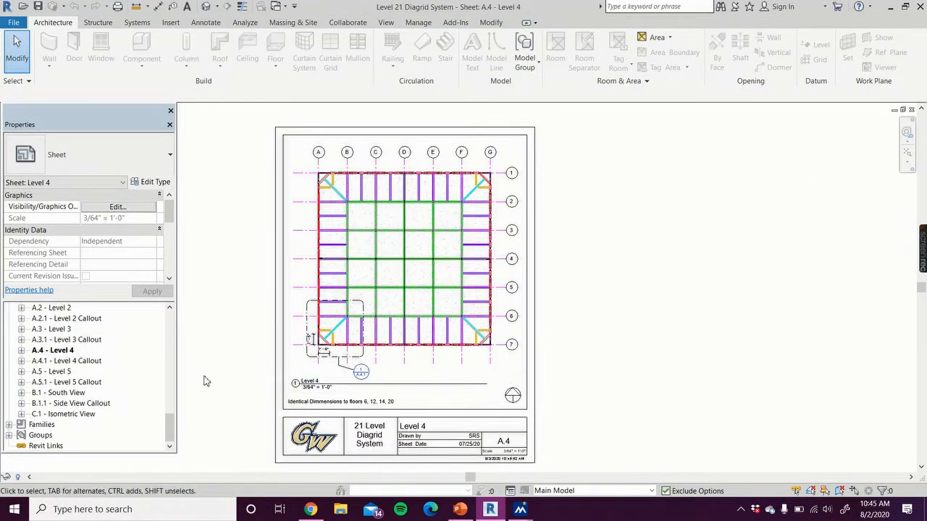
Open sheet B.1 - South View and examine where the diagonal members meet the lower levels and grids
double_click(62, 399)
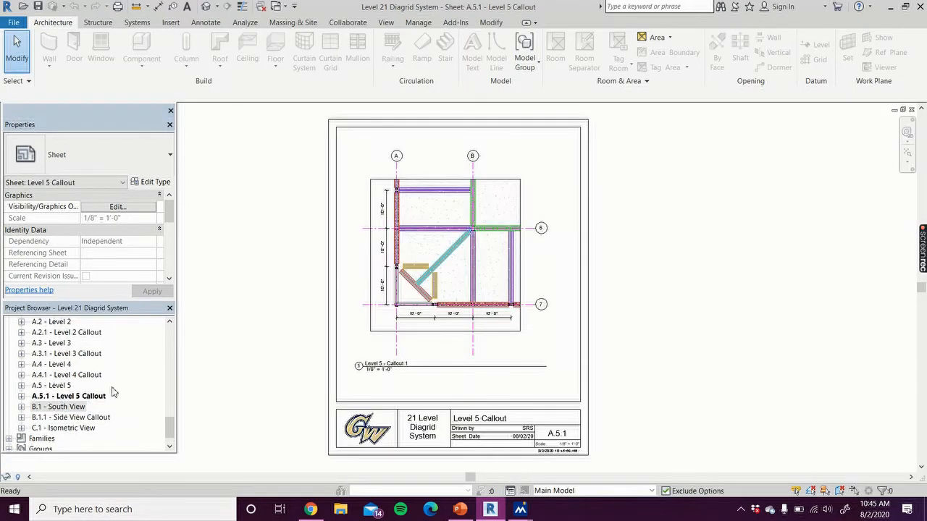
double_click(61, 408)
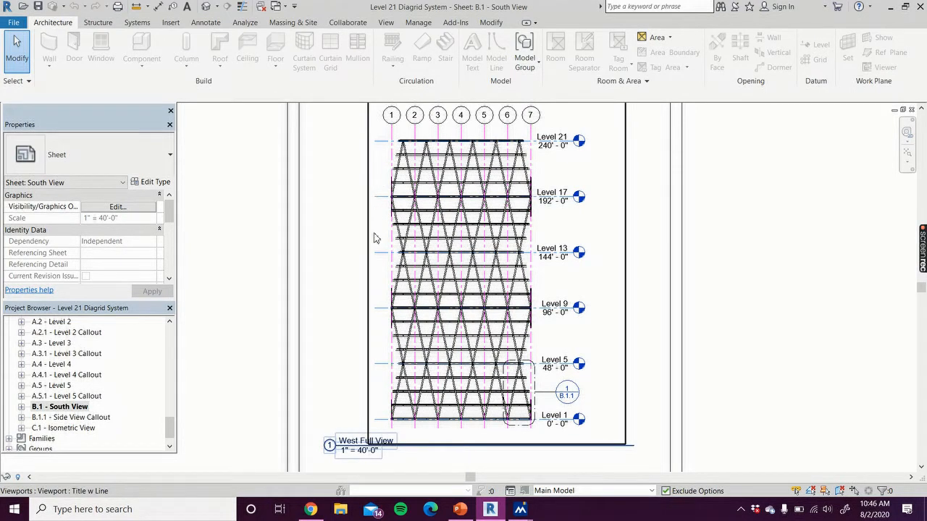
scroll(397, 439, up, 2)
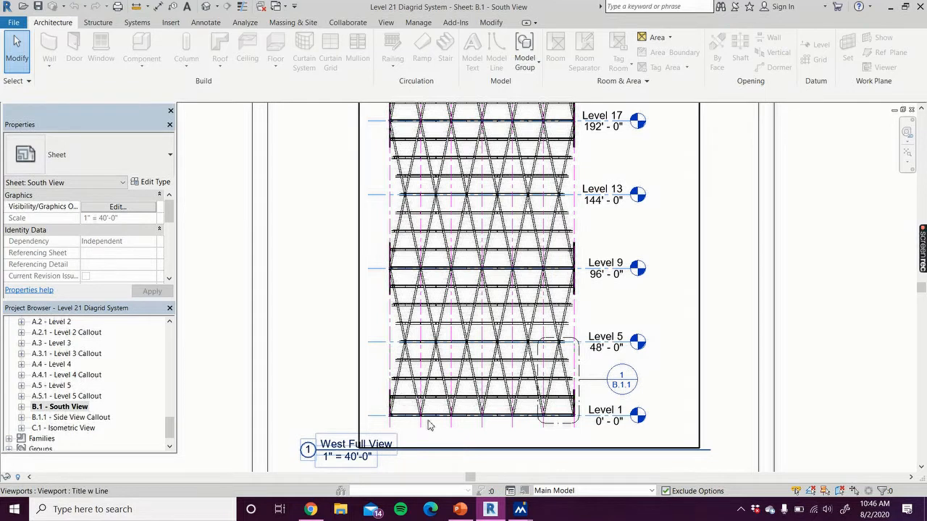
scroll(414, 412, up, 2)
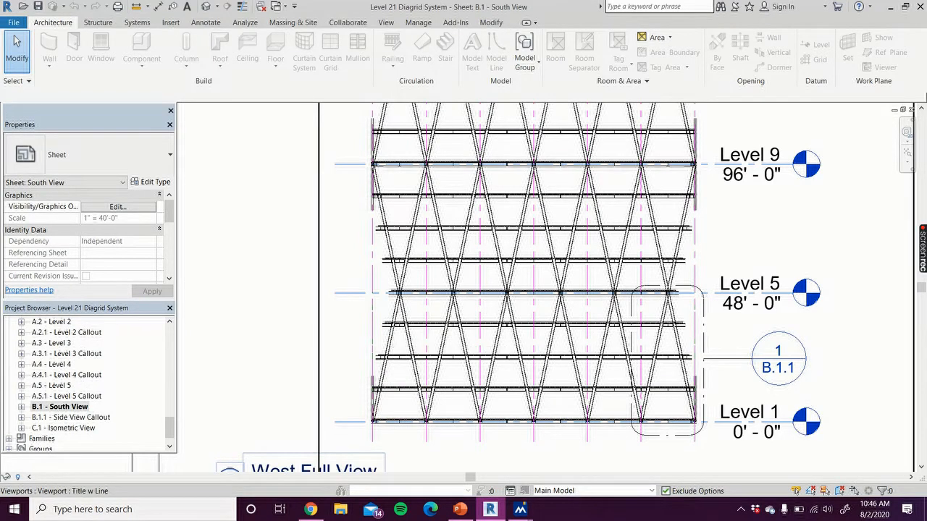
scroll(808, 218, down, 2)
scroll(821, 207, down, 1)
middle_drag(823, 209, 712, 311)
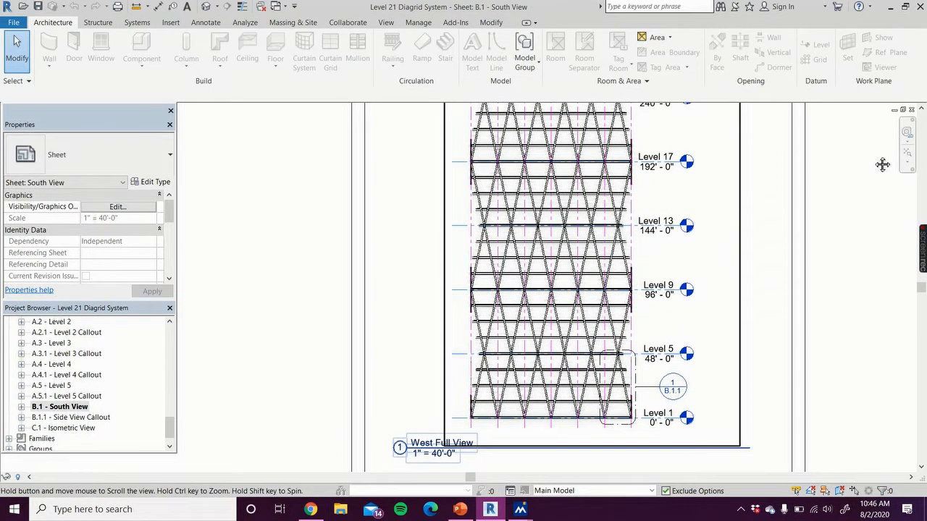
Return to the tutorial project and open its Level 1 structural plan
click(903, 109)
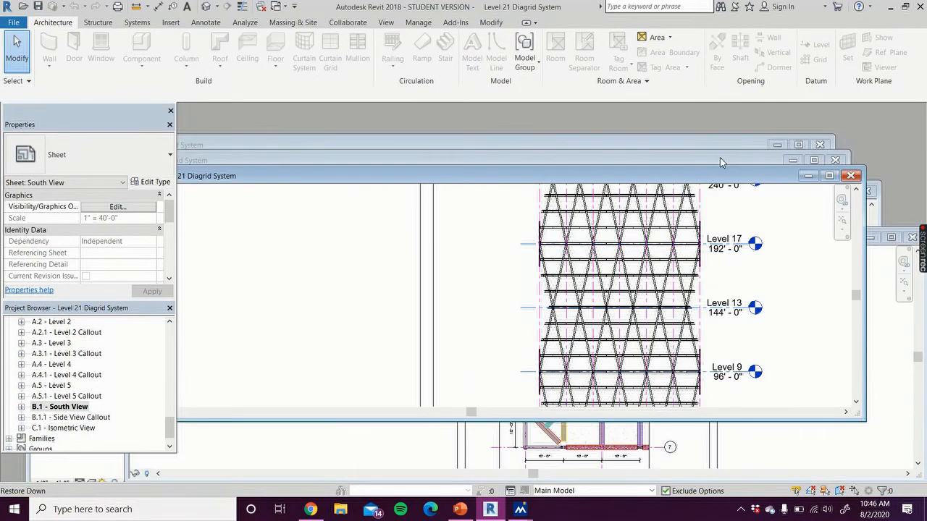
click(720, 158)
click(720, 144)
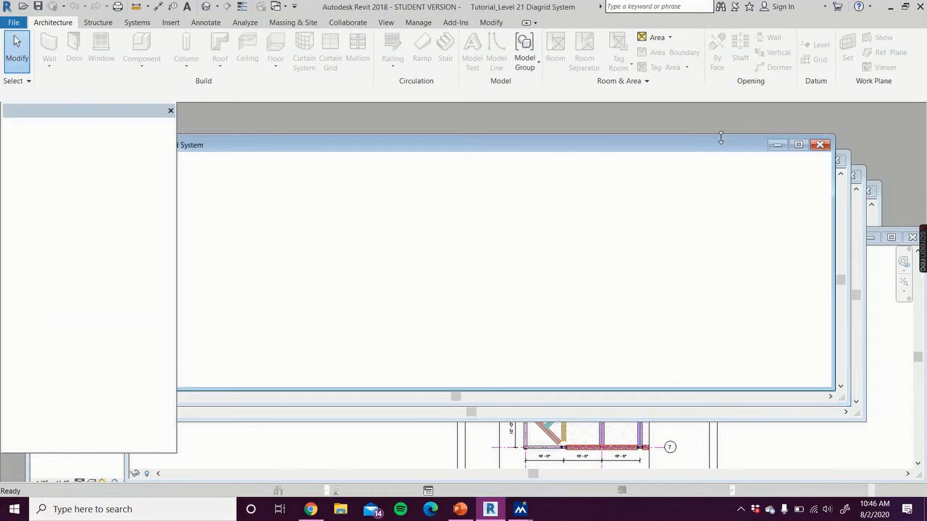
click(798, 145)
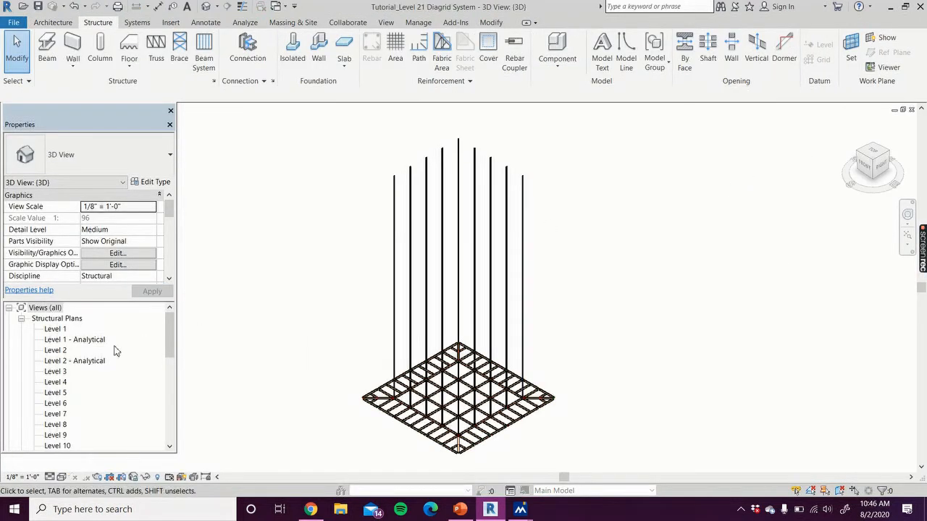
double_click(61, 331)
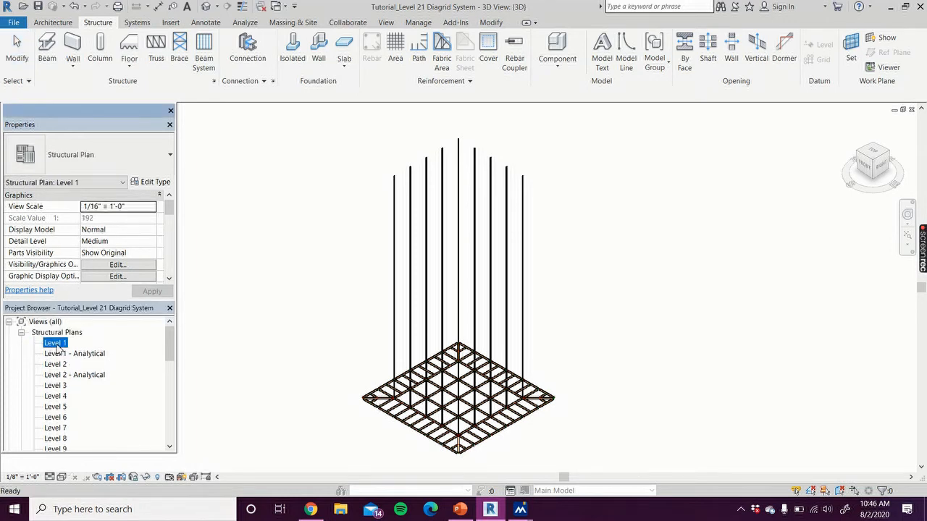
middle_drag(268, 355, 203, 357)
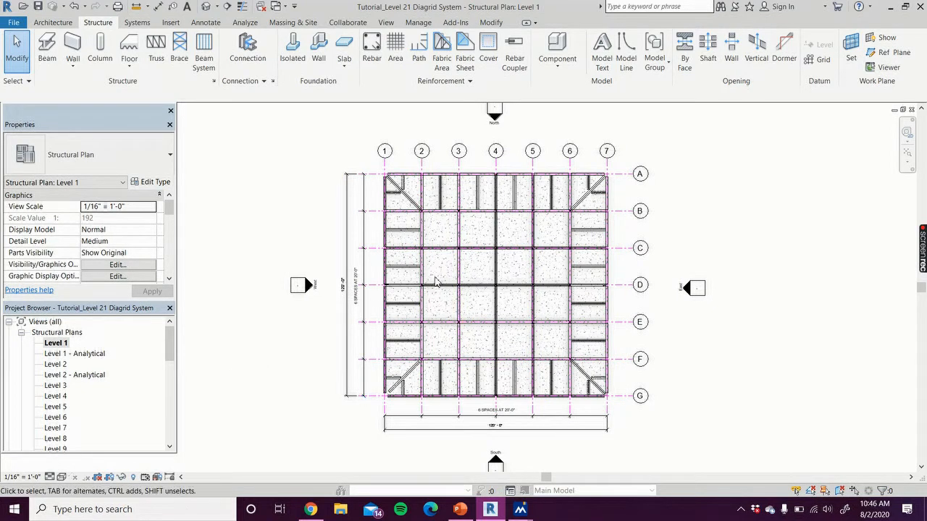
scroll(437, 282, up, 1)
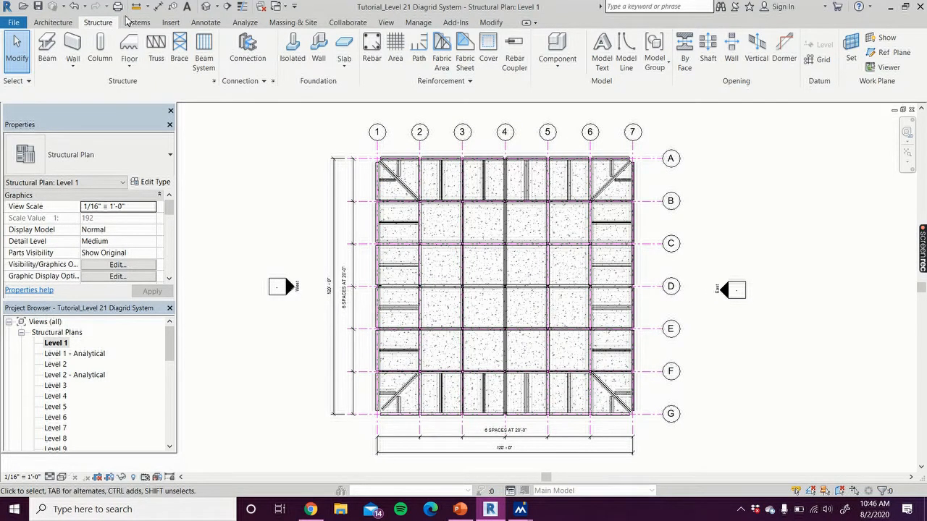
Draw a vertical grid line midway between grids 1 and 2, spanning the full depth of the Level 1 plan
click(387, 24)
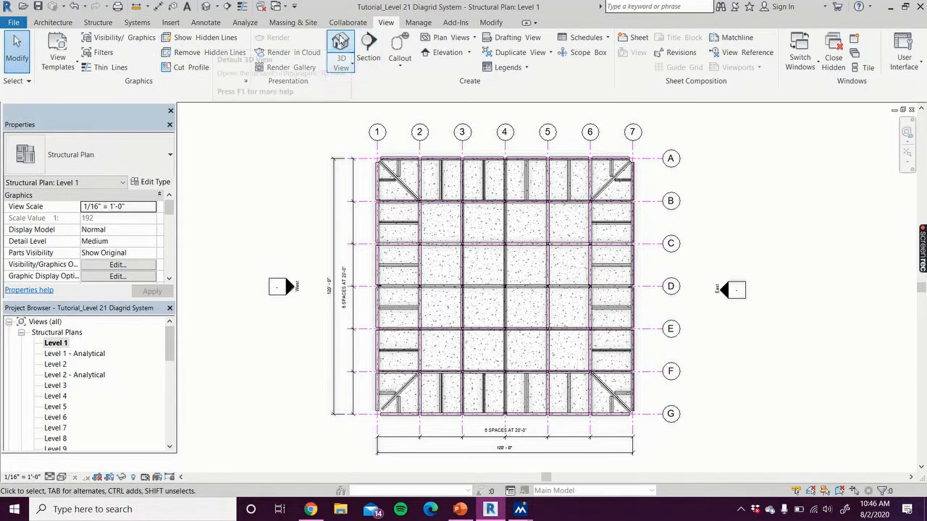
click(99, 23)
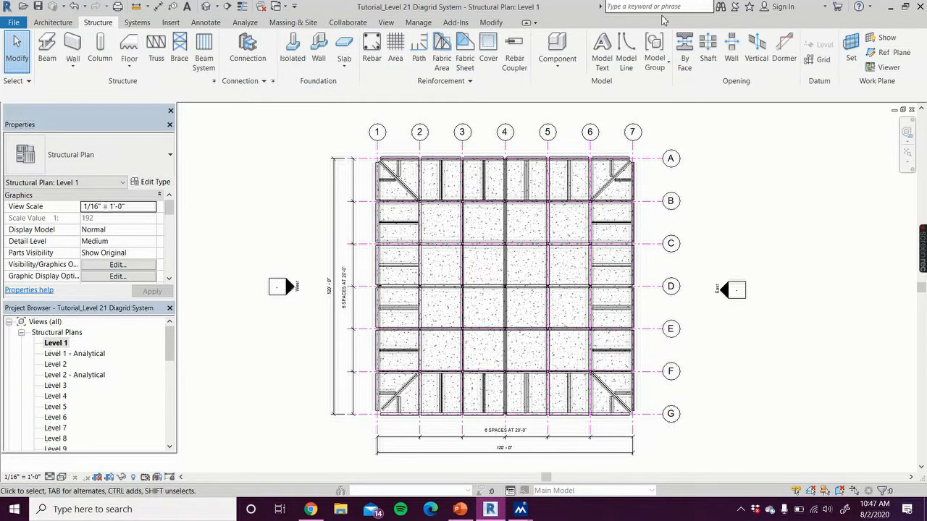
click(820, 59)
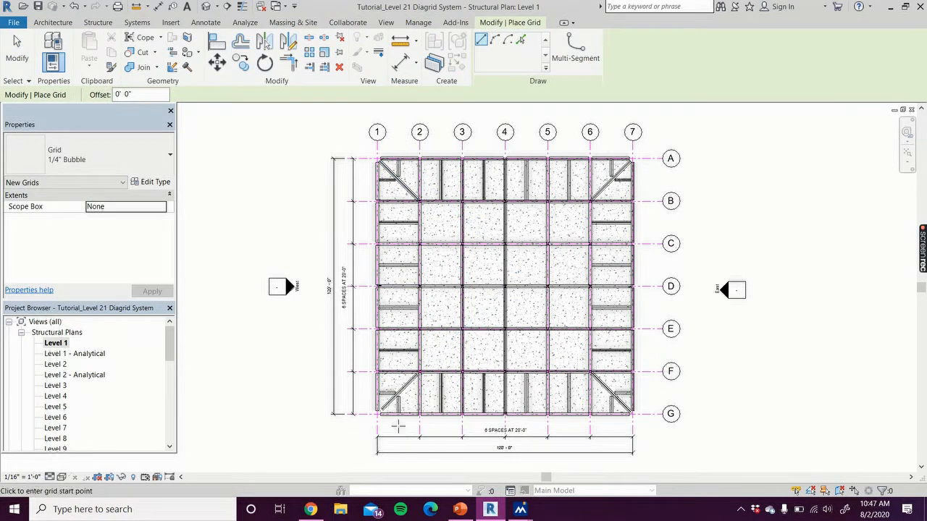
click(399, 434)
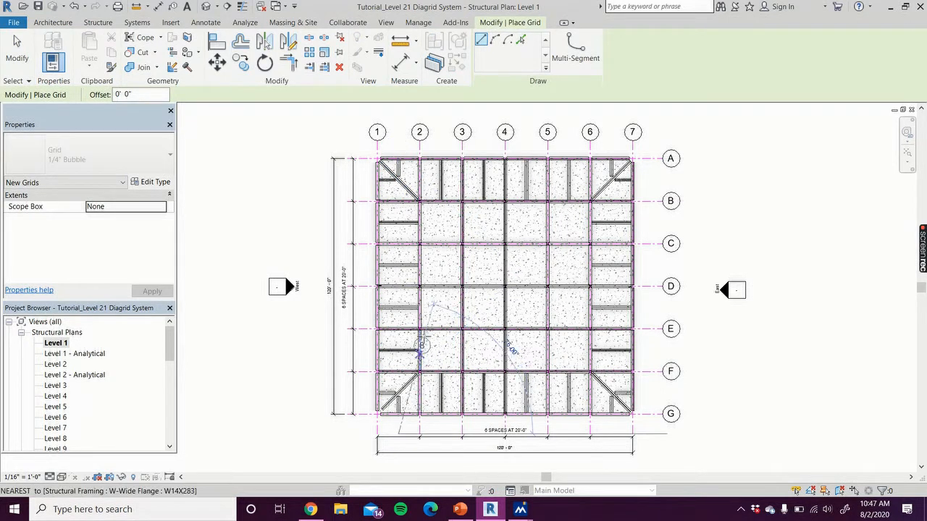
click(399, 143)
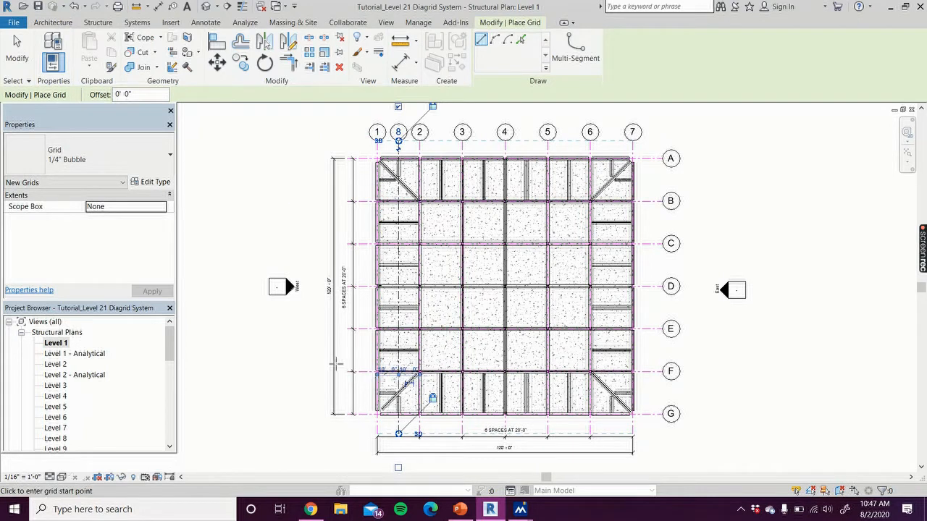
click(16, 52)
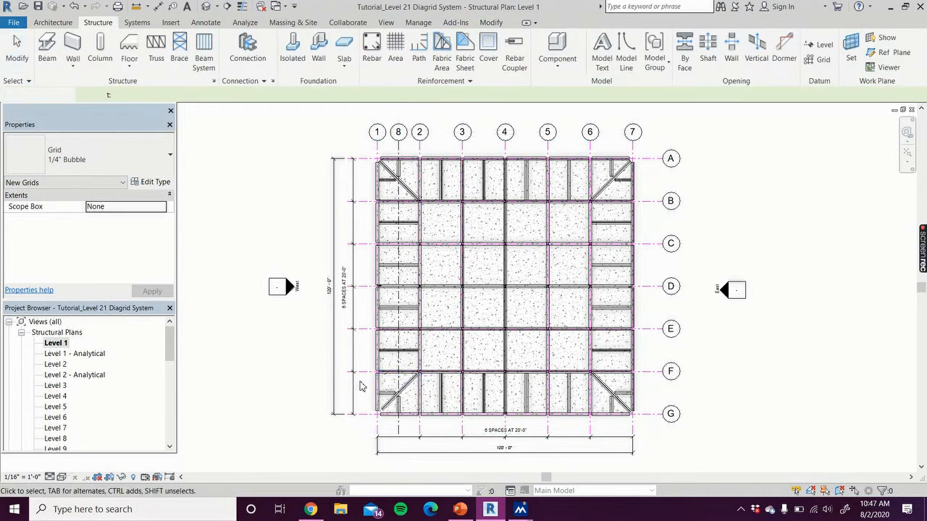
Change the new grid line between grids 1 and 2 to the 1/4" Bubble pink type and name it 1.5
click(399, 430)
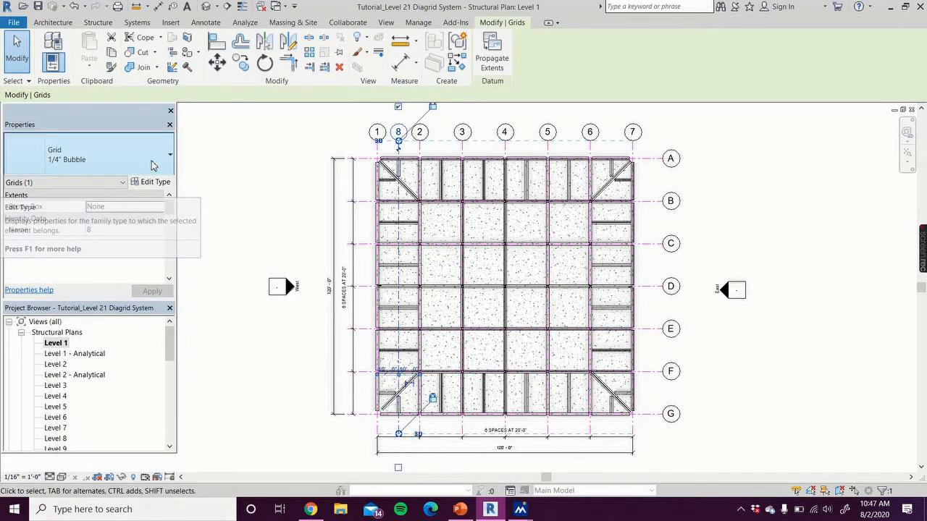
click(152, 165)
click(108, 256)
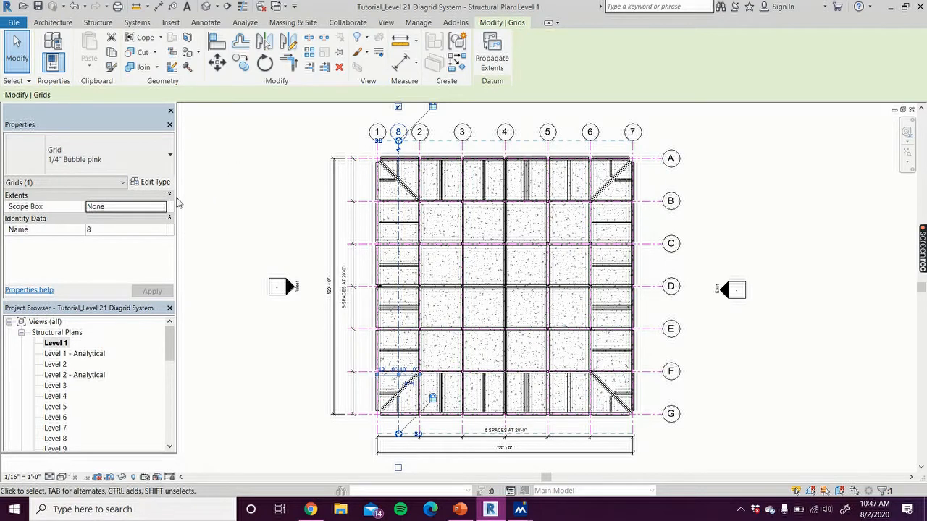
click(108, 231)
text(1.5)
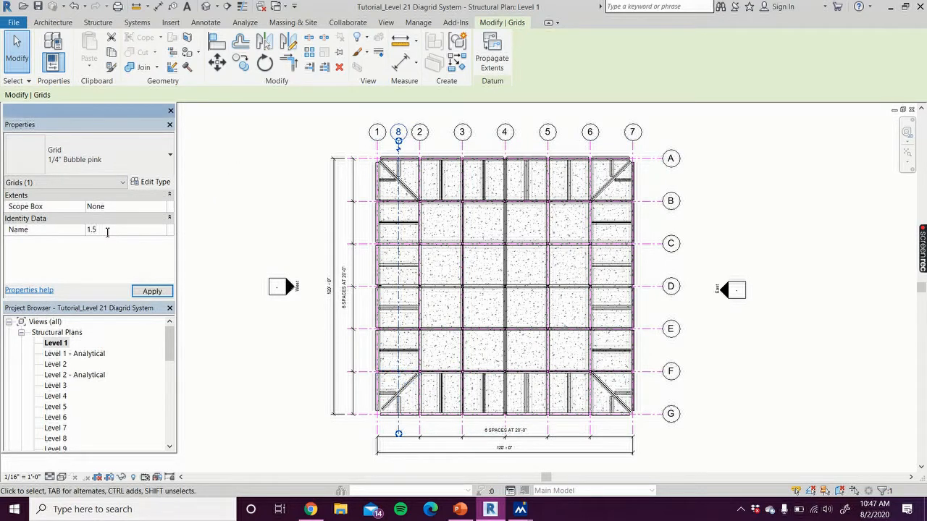
click(152, 290)
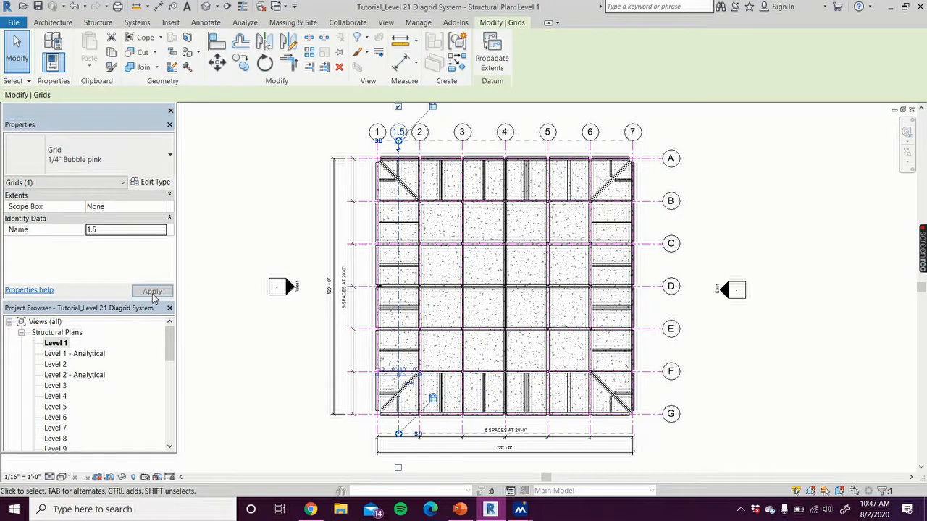
click(242, 251)
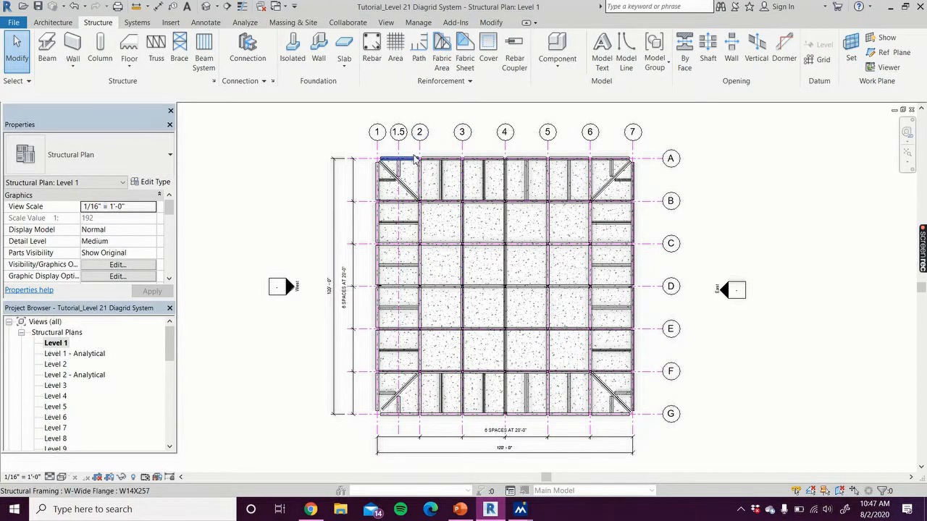
Add an aligned dimension between grids 1 and 1.5, just below the grid bubbles
scroll(414, 157, up, 4)
click(377, 149)
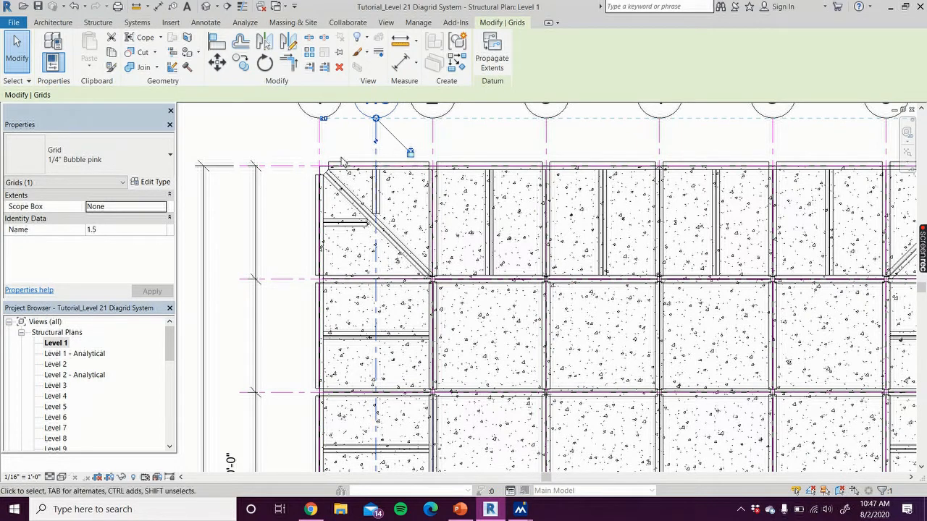
scroll(277, 194, down, 3)
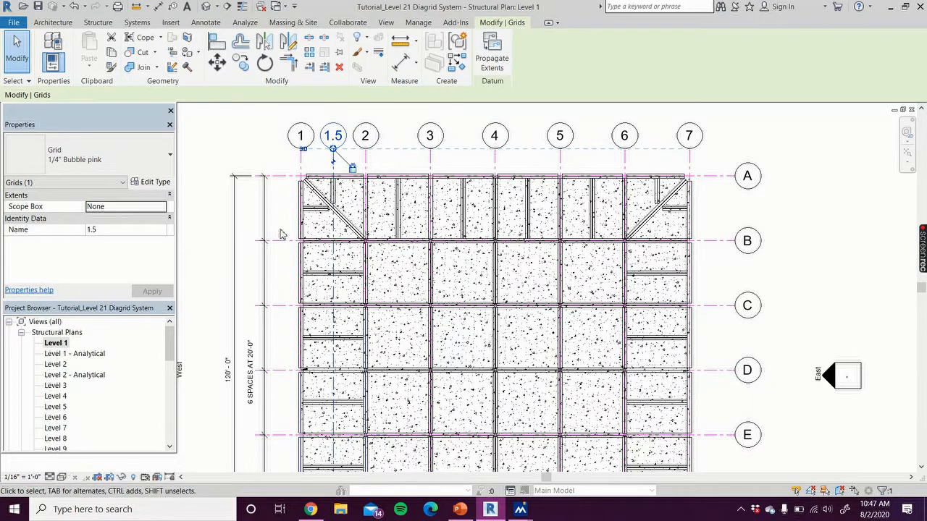
click(158, 7)
click(301, 156)
click(333, 161)
click(318, 156)
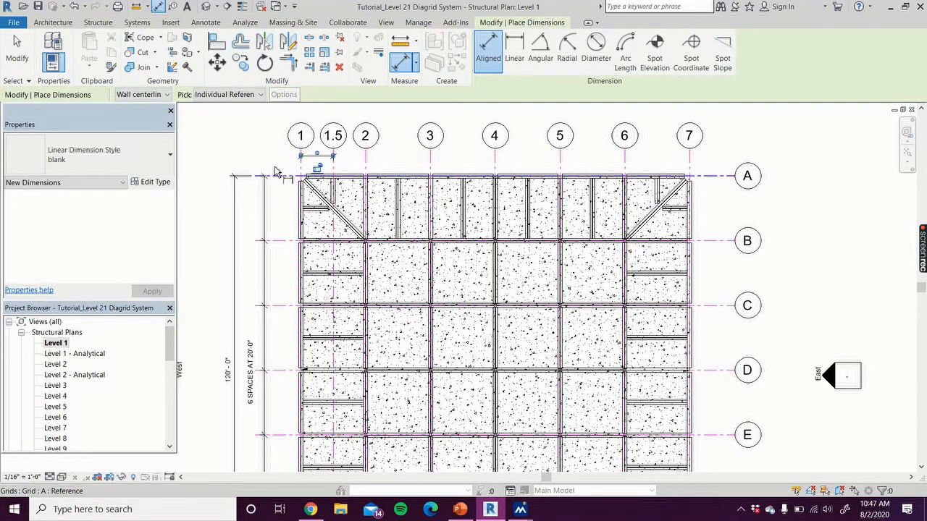
Set the linear dimension style for new dimensions to Arrow - Centerline - 3/32" Arial and end dimensioning
click(76, 151)
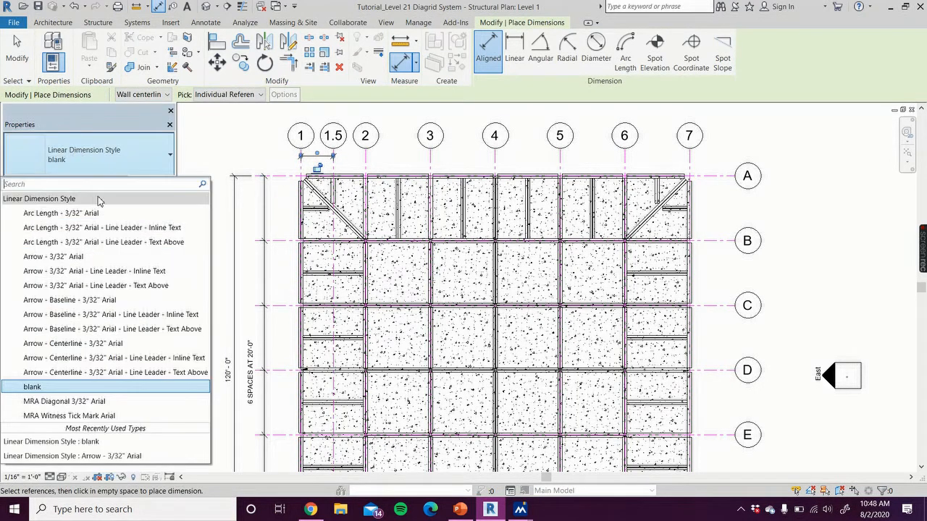
click(110, 259)
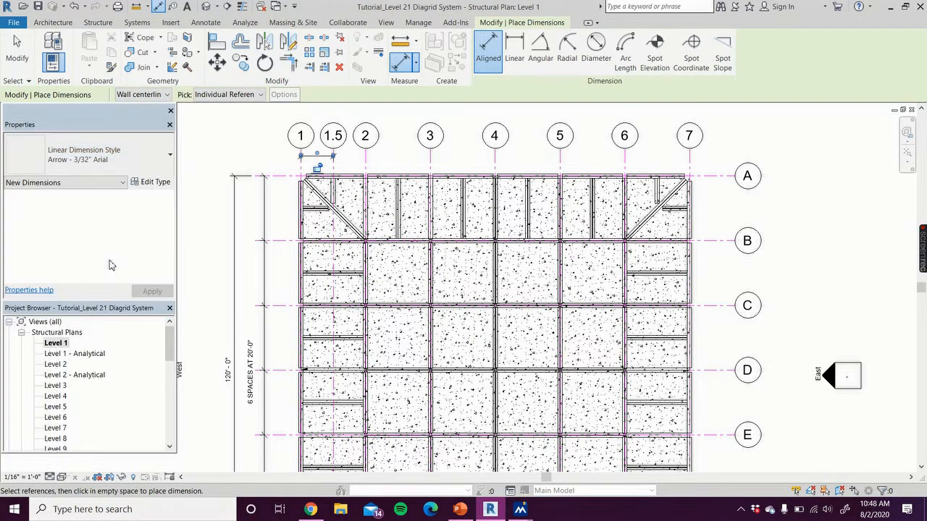
click(124, 166)
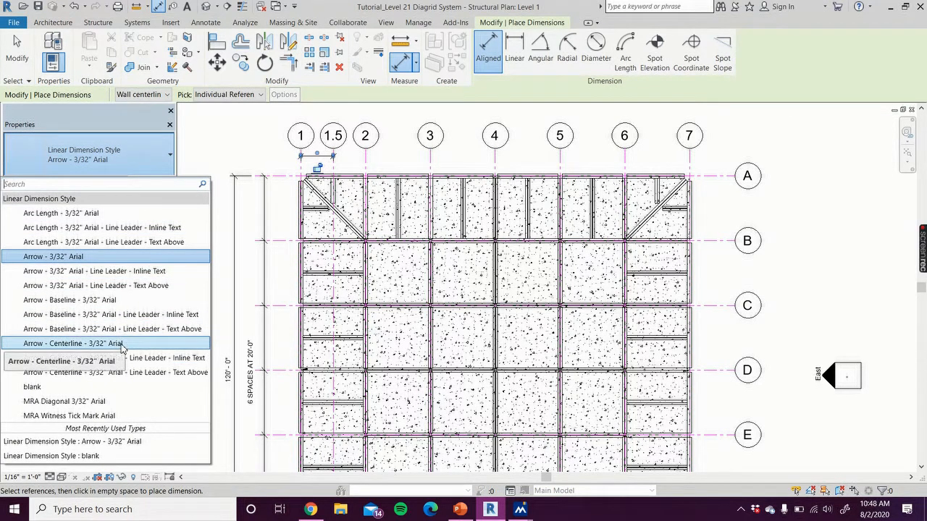
click(102, 344)
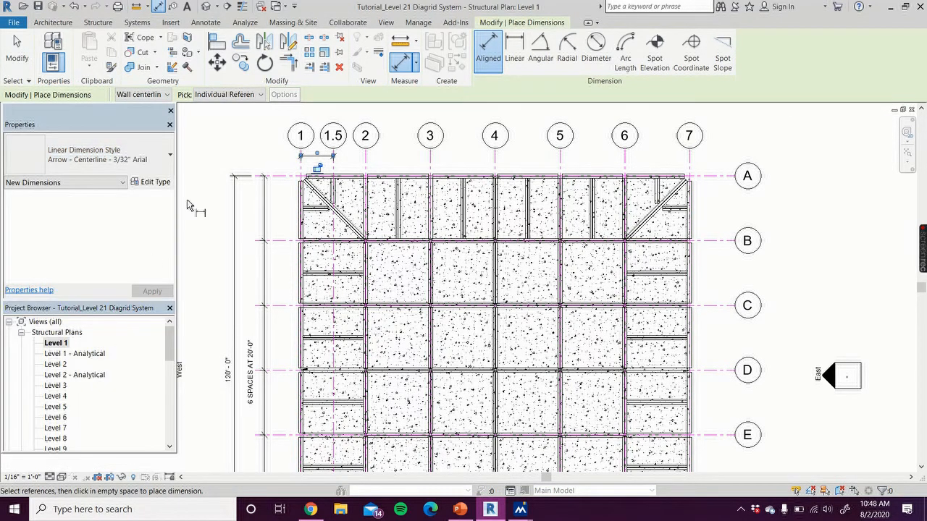
click(18, 49)
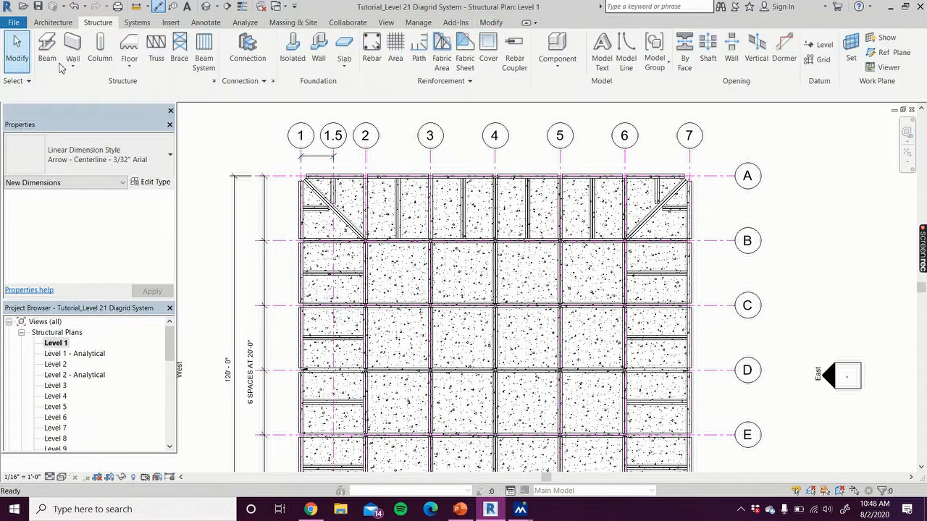
click(313, 161)
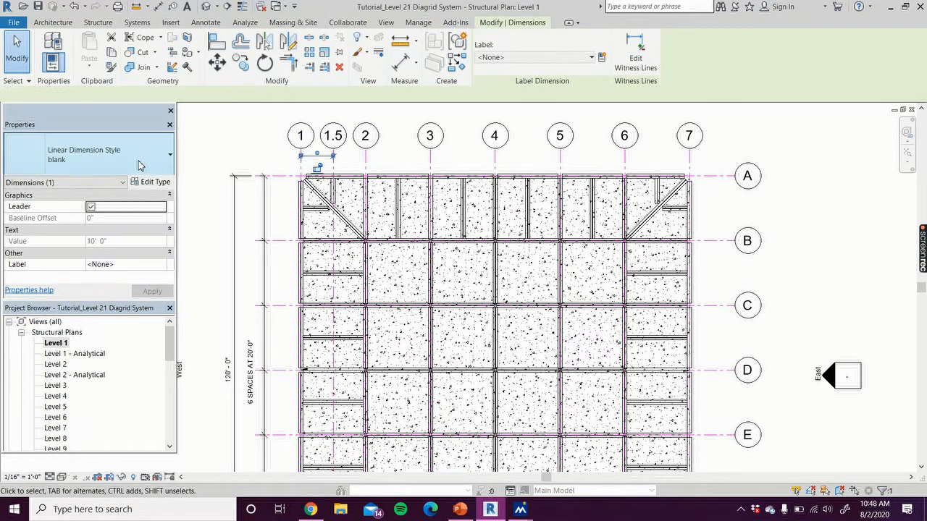
click(136, 166)
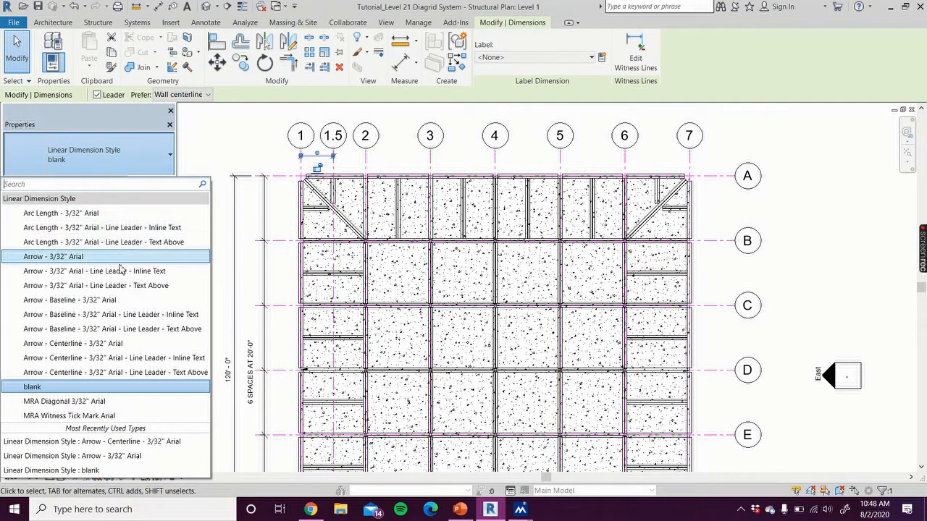
key(Escape)
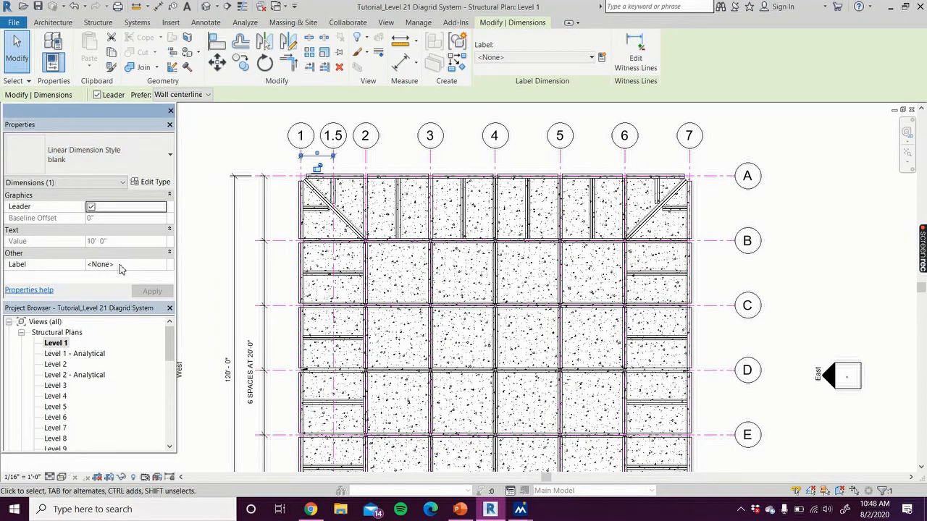
click(196, 151)
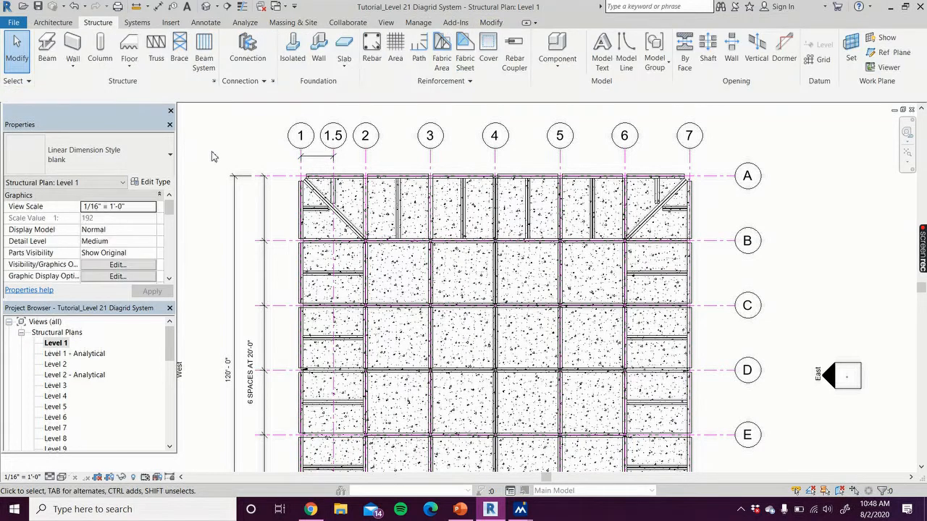
Change the dimension between grids 1 and 1.5 to the Arrow - Baseline - 3/32" Arial linear style
click(311, 155)
click(118, 153)
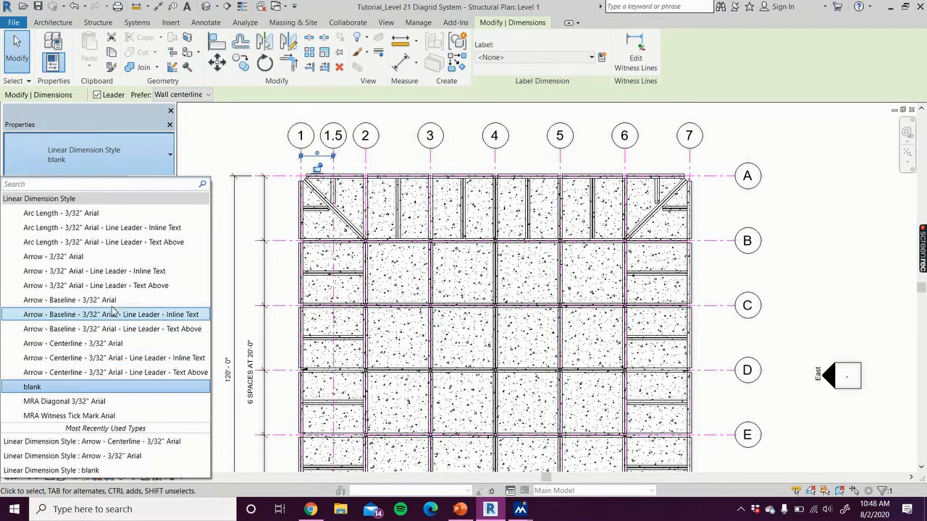
click(110, 300)
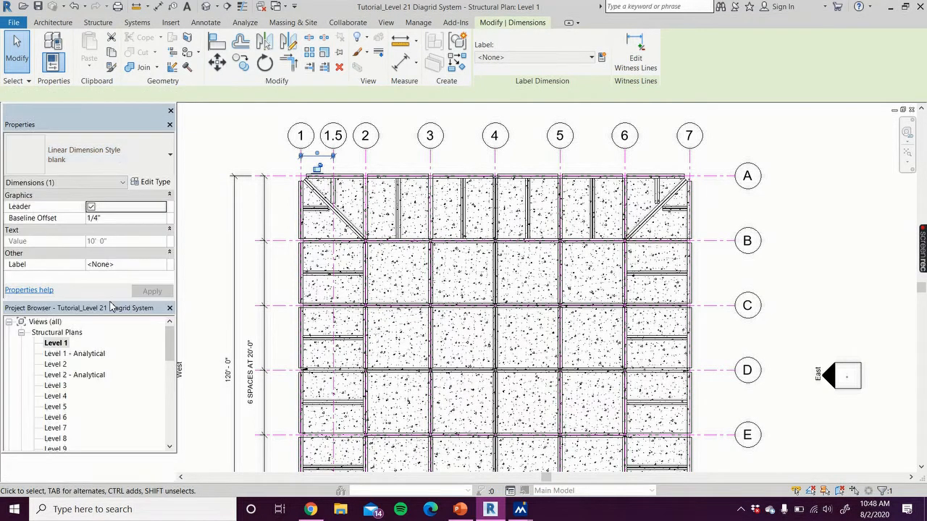
click(191, 150)
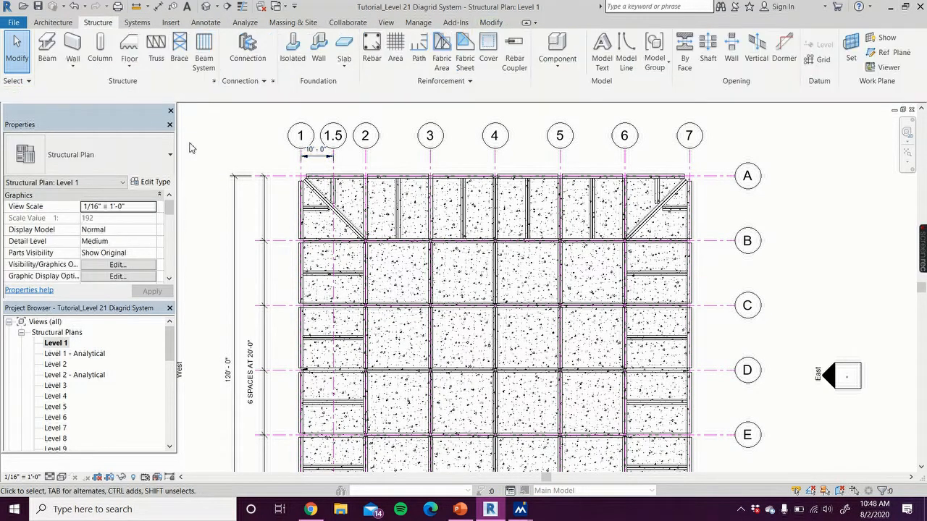
Array grid 1.5 horizontally toward grid 7 as a grouped linear array of 6 with a 20' spacing to the 2nd member
scroll(344, 165, up, 1)
click(331, 174)
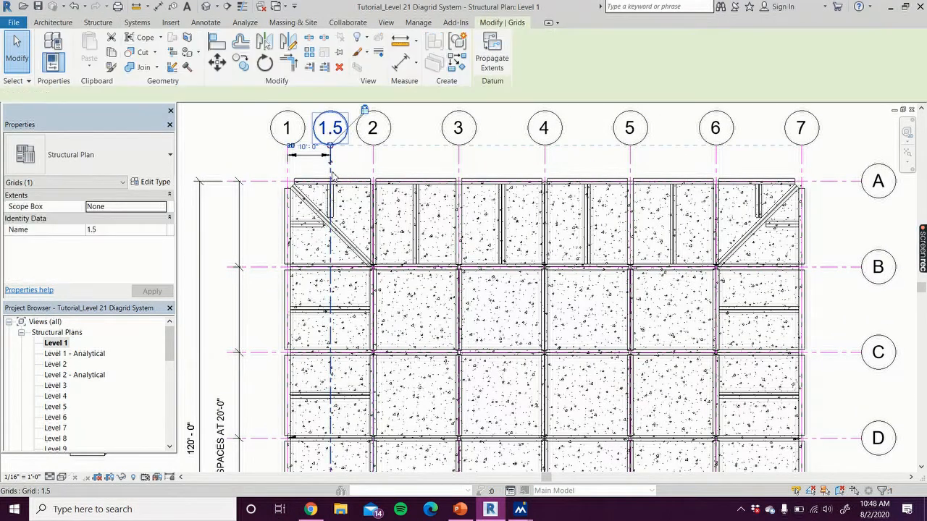
click(310, 58)
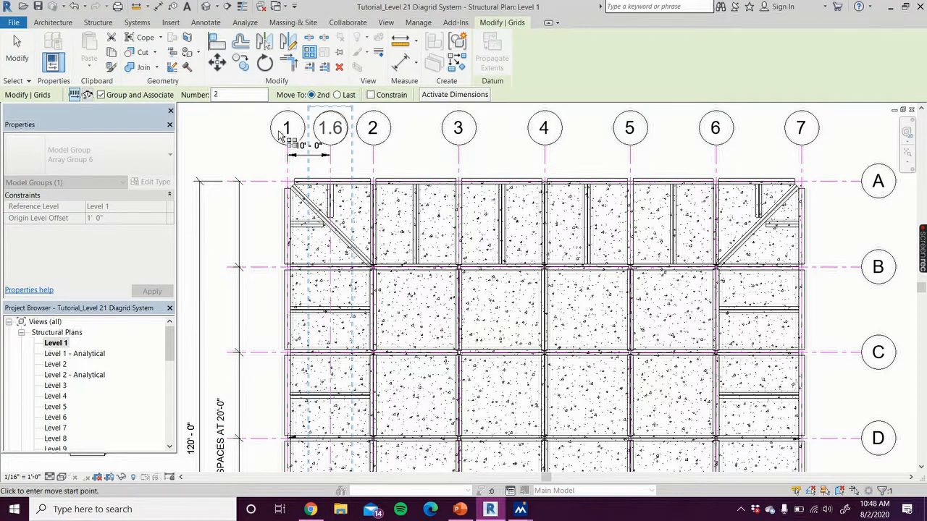
click(246, 96)
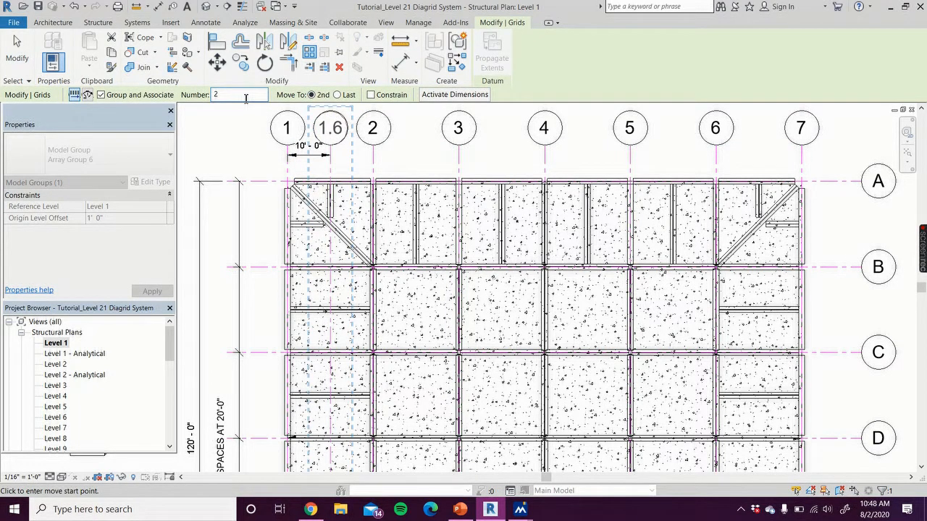
click(284, 128)
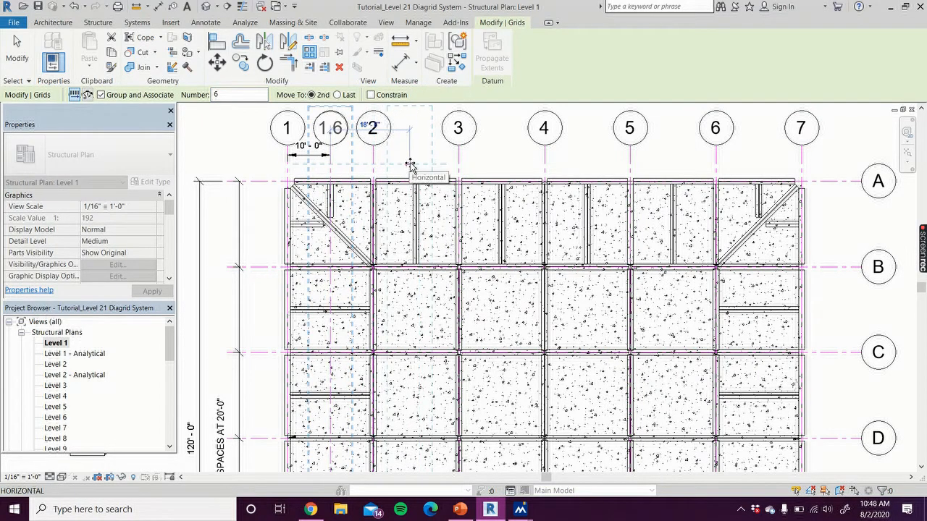
text(20)
key(Return)
key(Return)
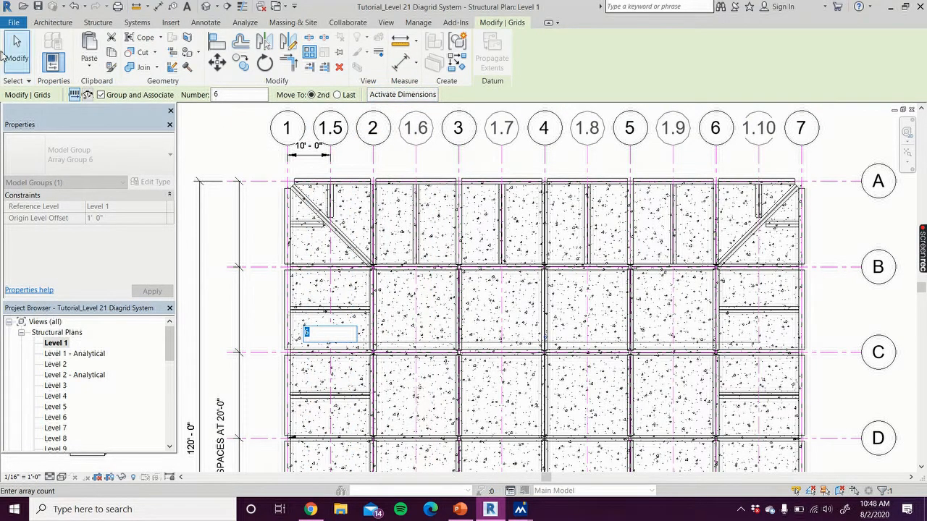
key(Escape)
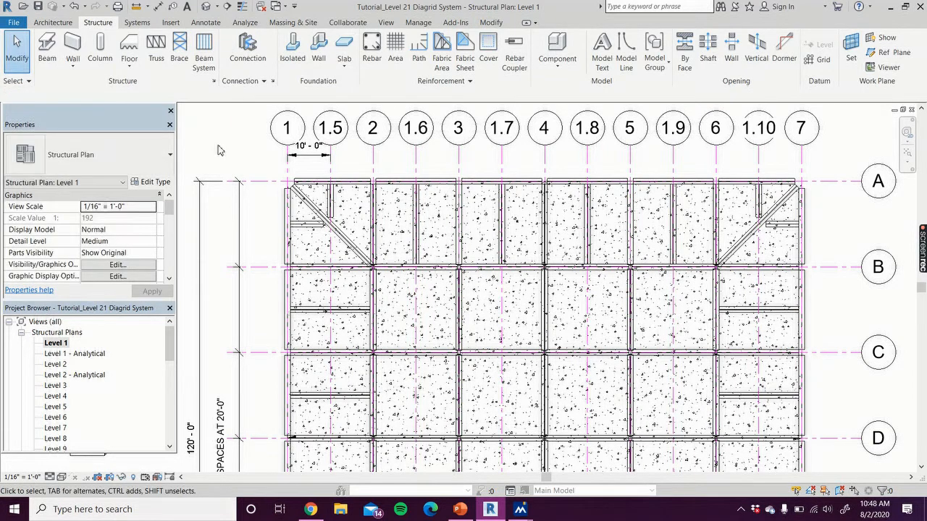
Draw a horizontal grid line about midway between grids A and B, spanning the full width of the plan
scroll(220, 150, down, 1)
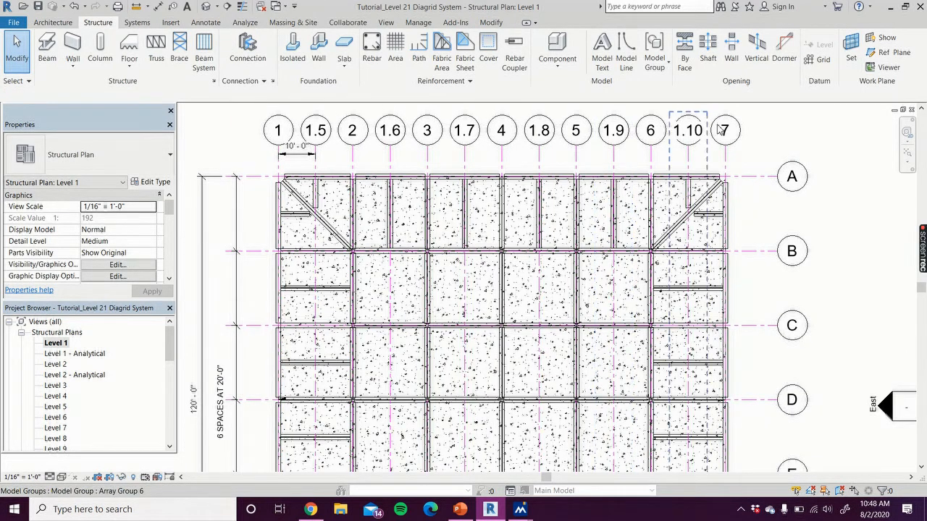
scroll(845, 145, down, 3)
middle_drag(806, 145, 734, 135)
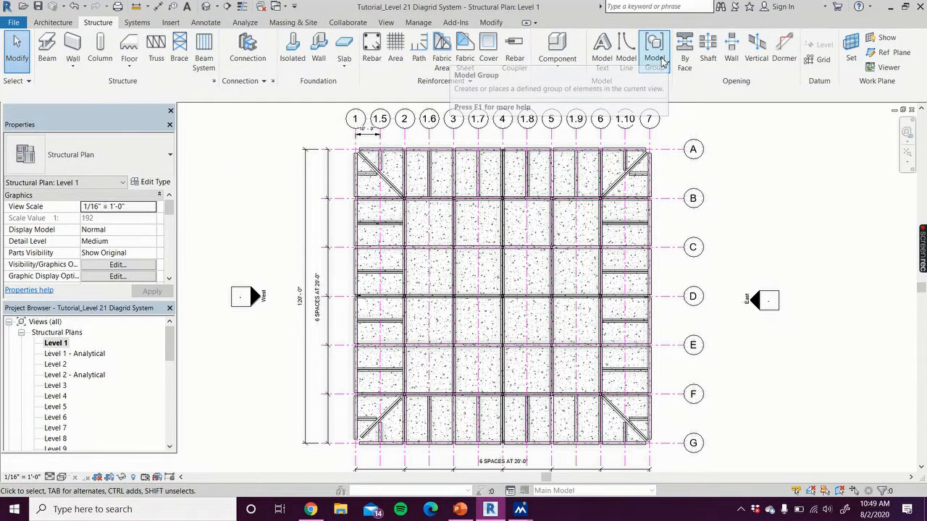
click(819, 59)
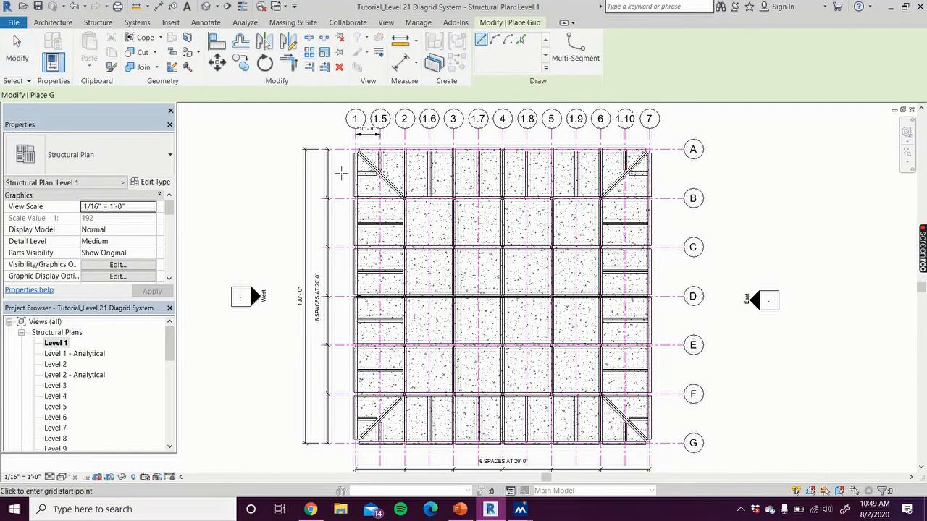
click(342, 173)
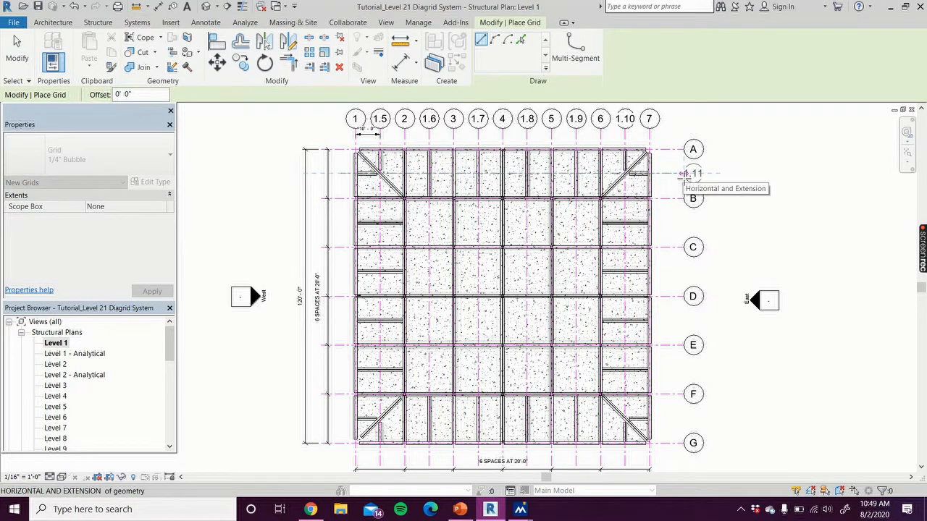
click(687, 173)
Add an aligned dimension between grid A and the new horizontal grid, just inside the grid bubbles, and end dimensioning
click(171, 8)
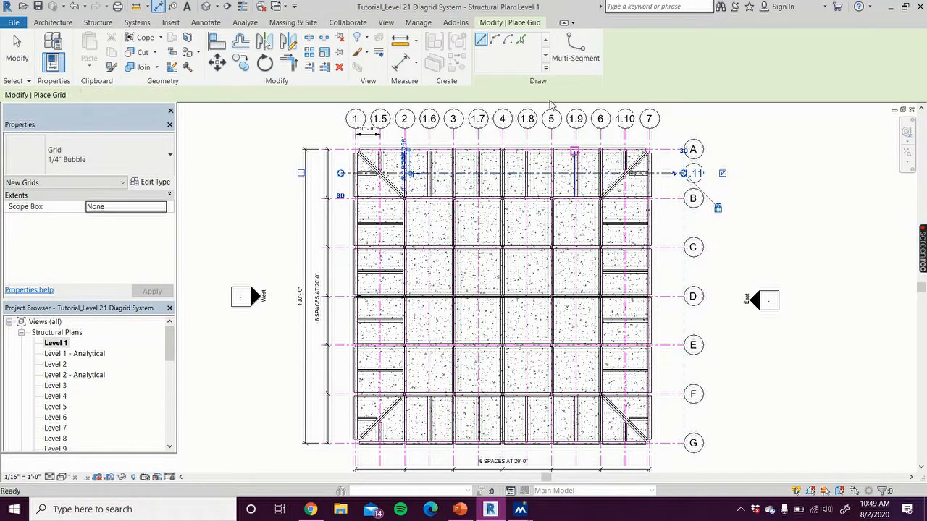
click(667, 151)
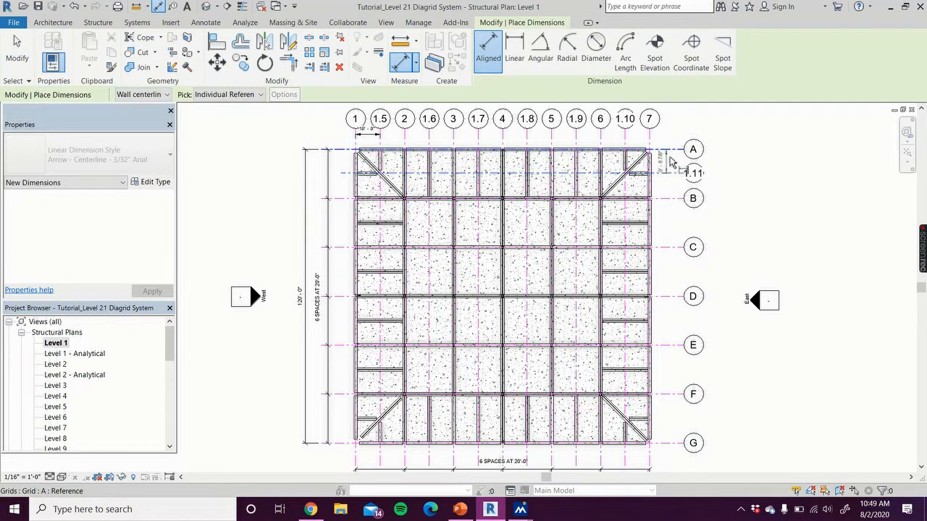
click(672, 165)
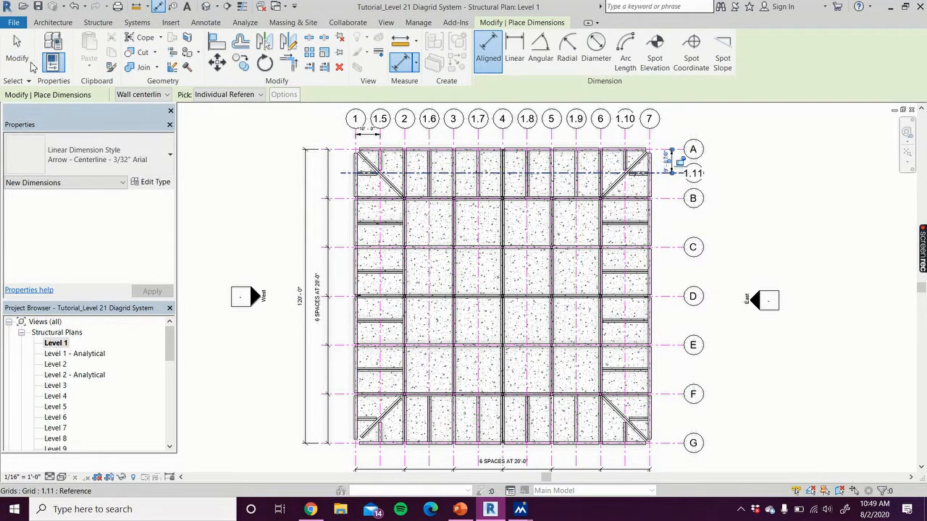
key(Escape)
key(Escape)
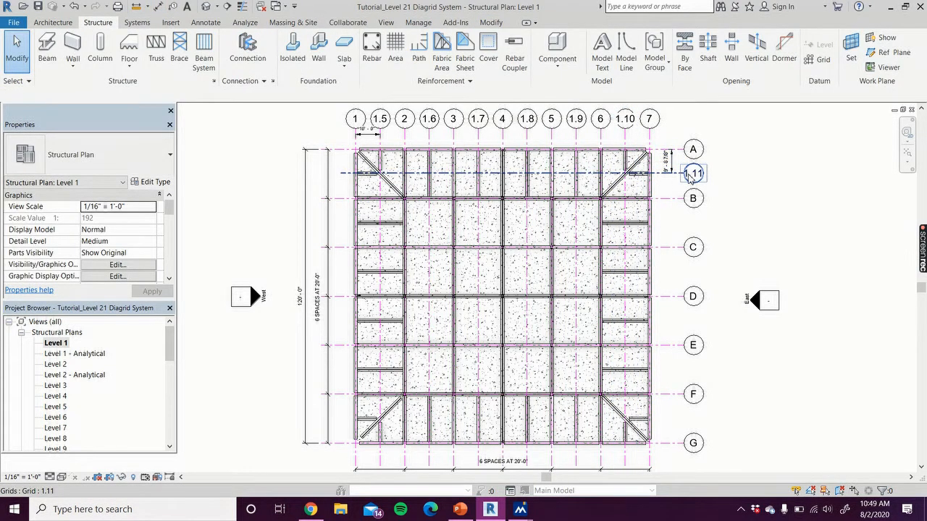
Set the distance between grid A and the new horizontal grid below it to 10'
scroll(685, 180, up, 3)
click(611, 176)
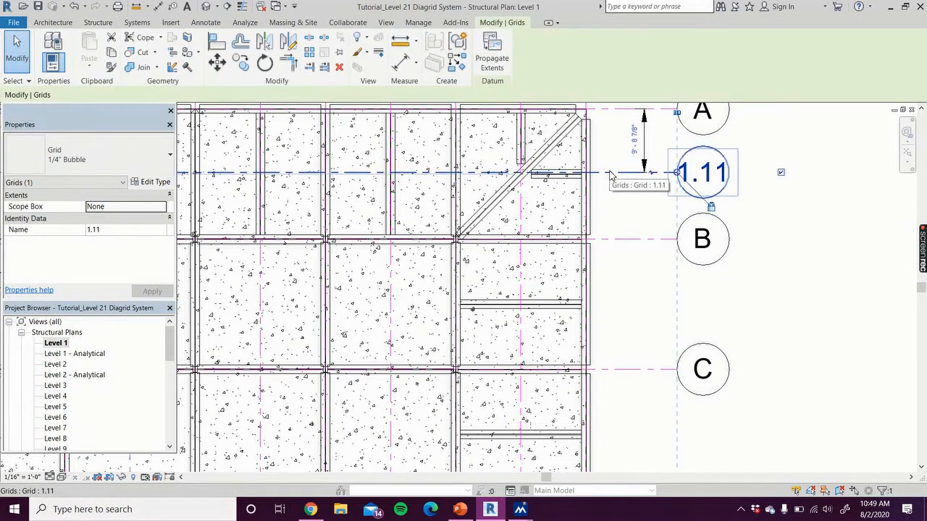
click(634, 145)
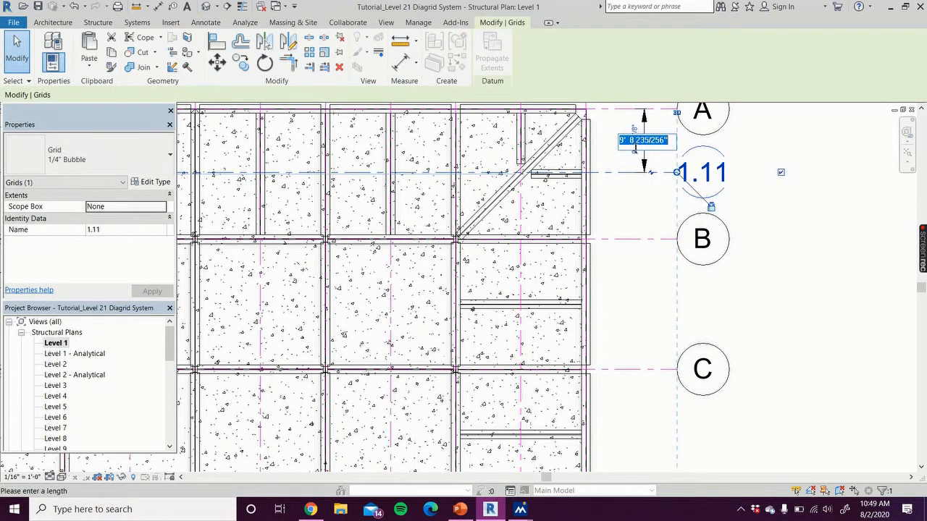
text(10)
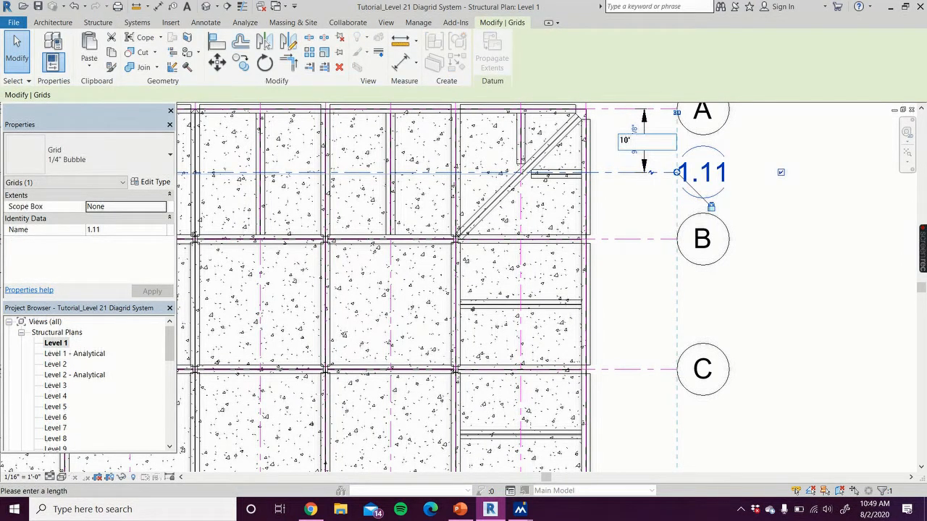
key(Return)
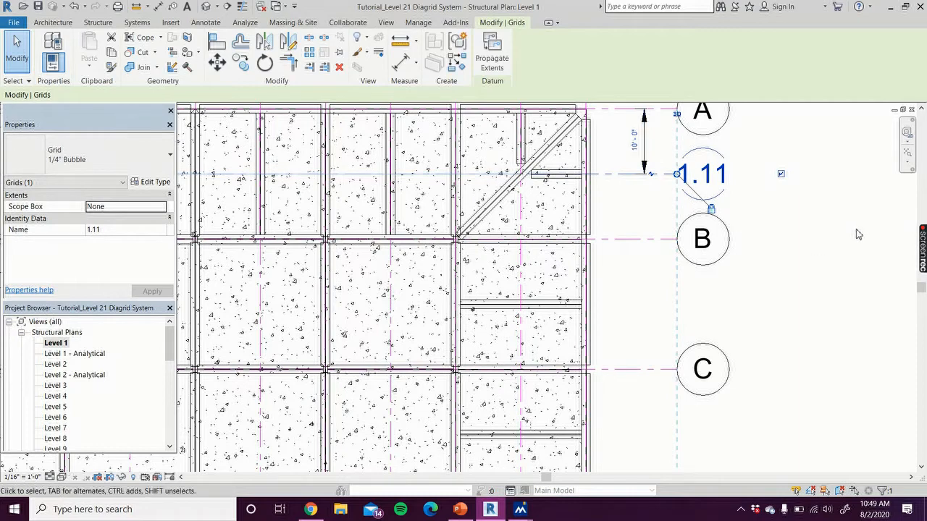
click(858, 233)
Change the horizontal grid between A and B to the 1/4" Bubble pink type
click(626, 176)
click(91, 154)
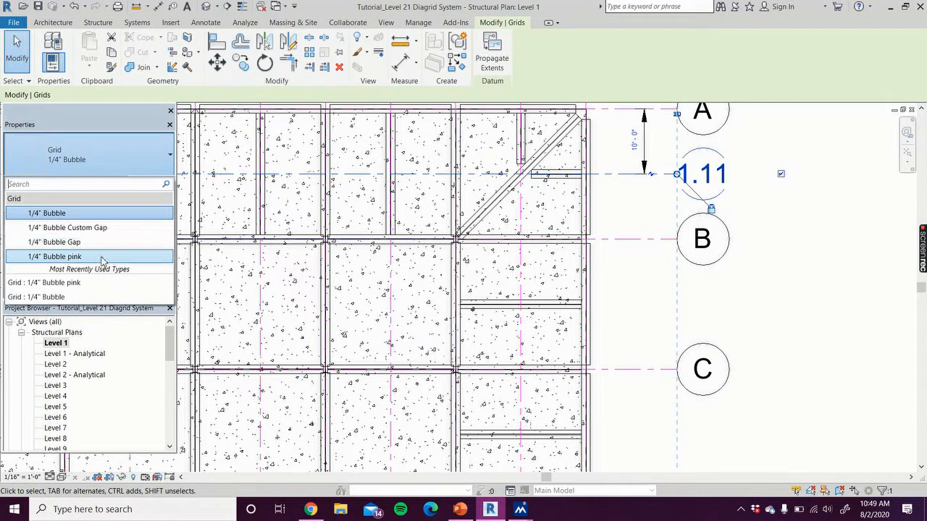
click(101, 257)
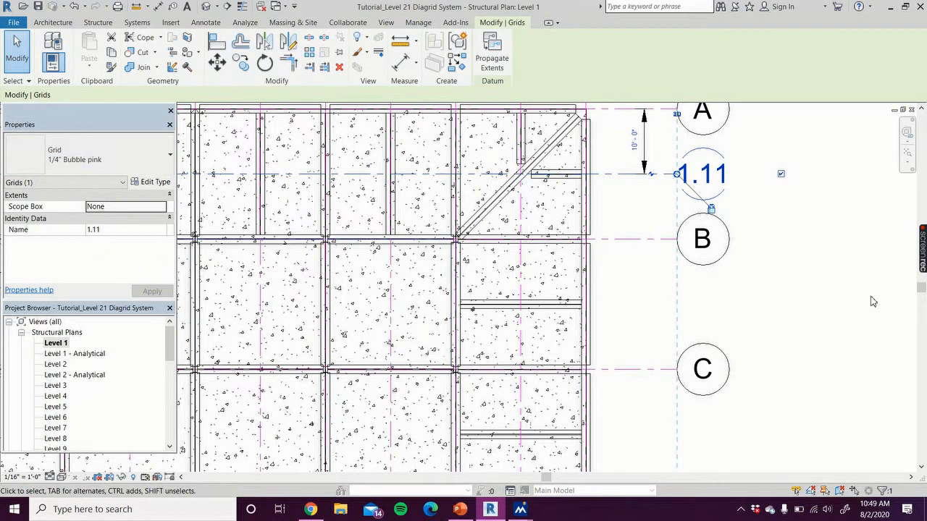
click(803, 288)
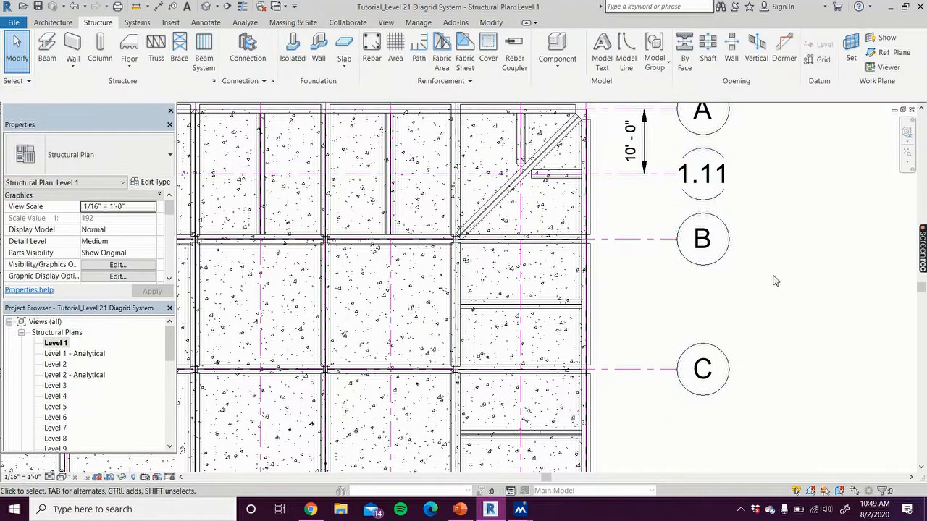
Array the pink grid between A and B downward toward grid G as a grouped linear array of 6 spaced 20' apart
click(619, 178)
click(308, 55)
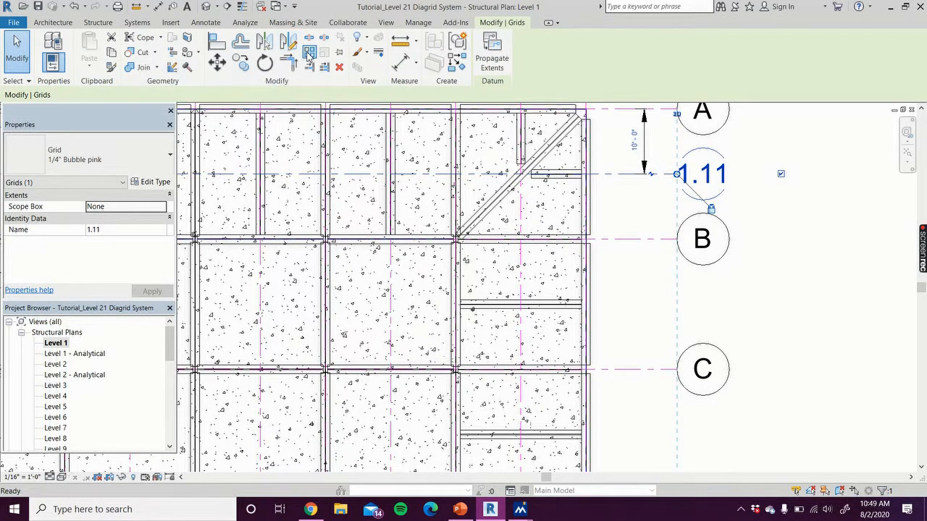
click(235, 92)
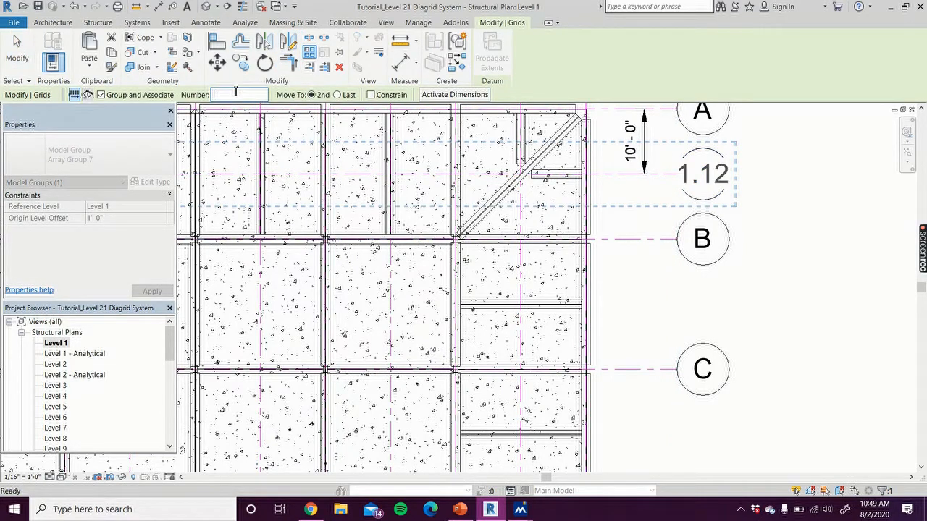
text(6)
click(624, 175)
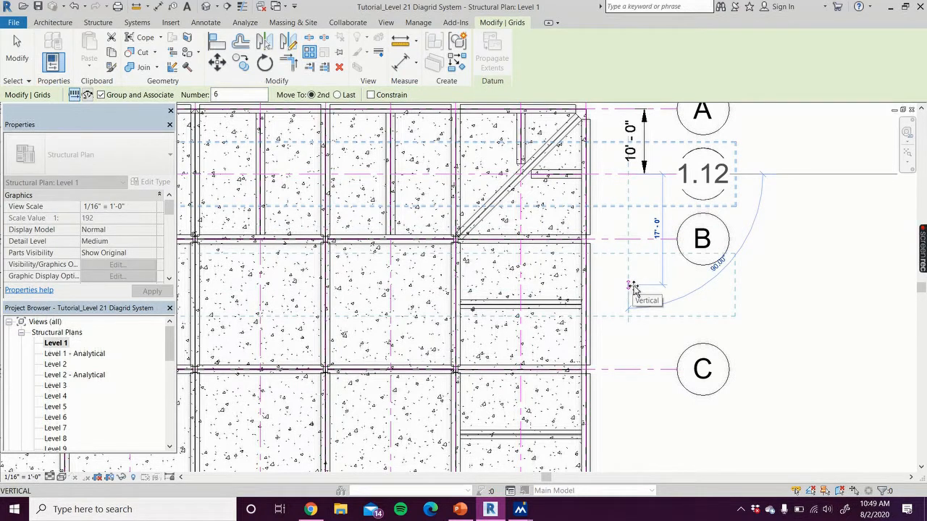
text(2)
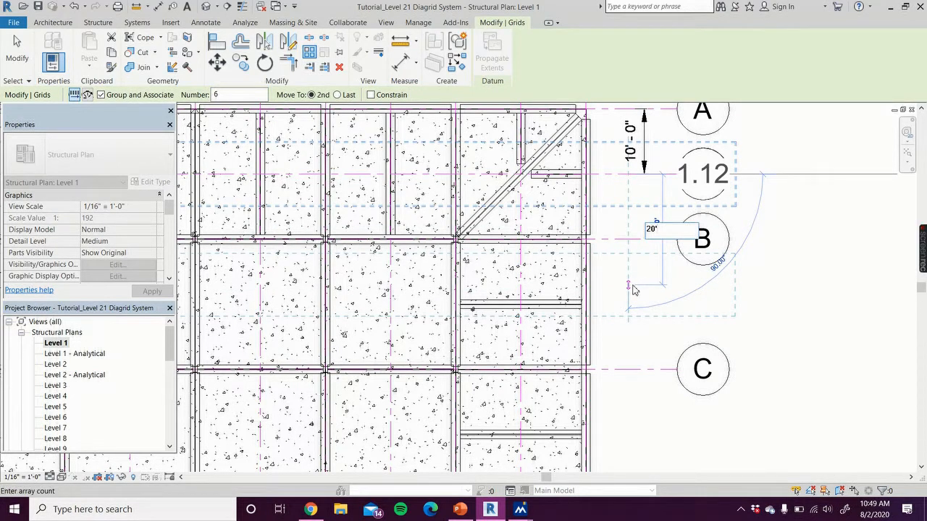
text(0')
key(Return)
scroll(797, 282, down, 3)
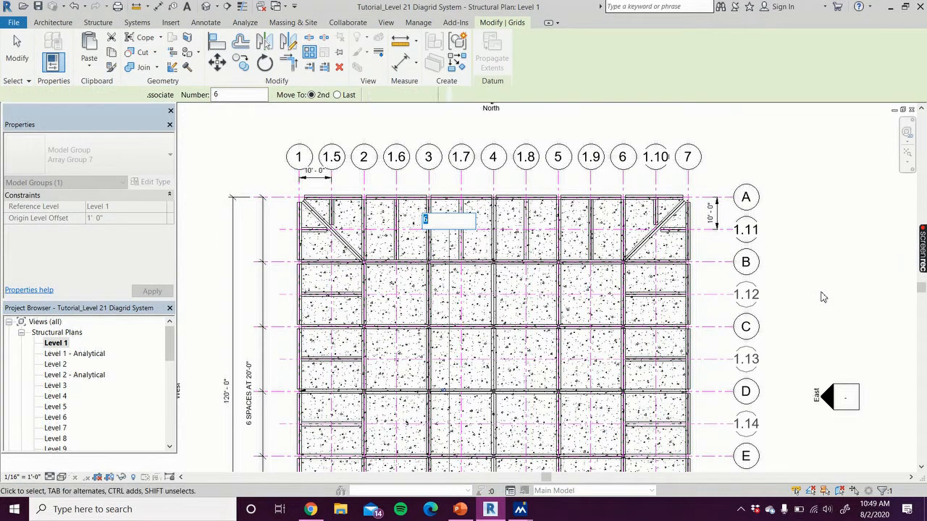
click(823, 297)
scroll(822, 297, down, 3)
middle_drag(818, 295, 741, 187)
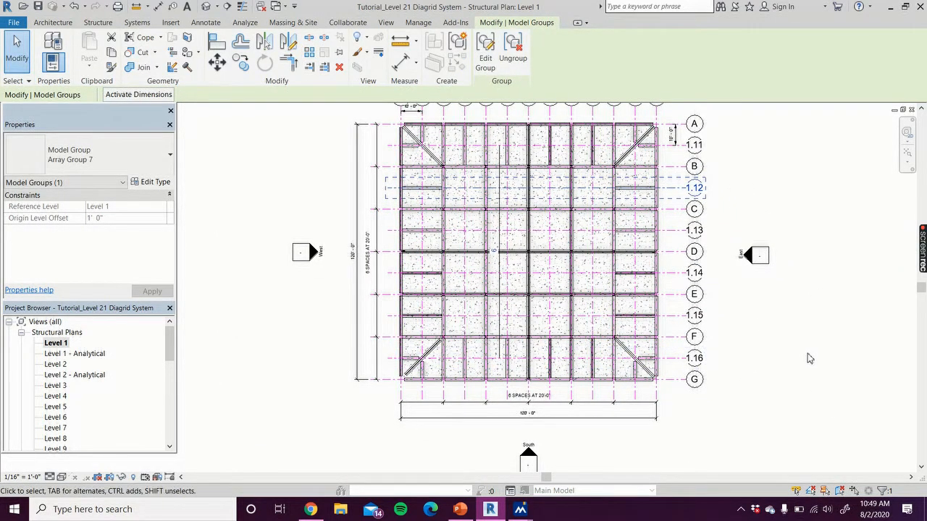
scroll(780, 338, up, 2)
middle_drag(780, 338, 778, 385)
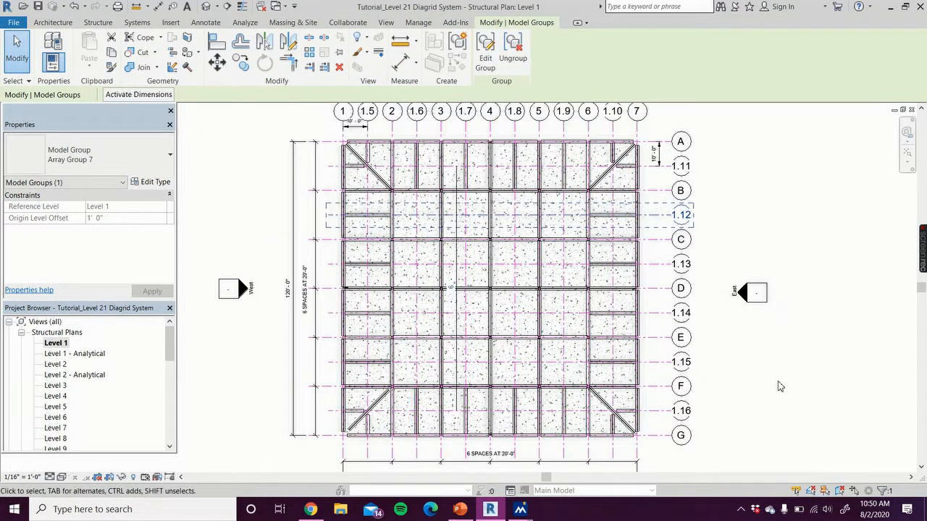
Draw a reference plane along grid A from grid 1 to grid 7 and name it North
key(Escape)
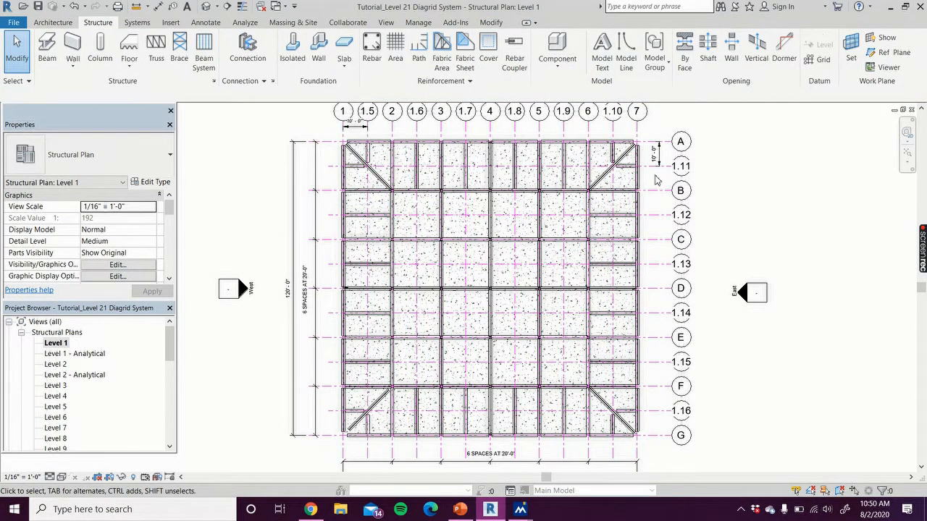
drag(171, 353, 169, 333)
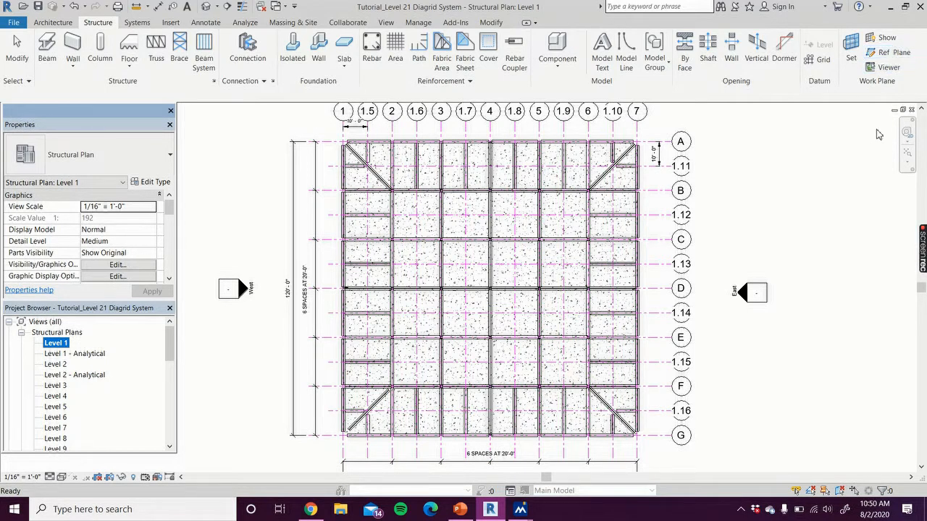
click(892, 53)
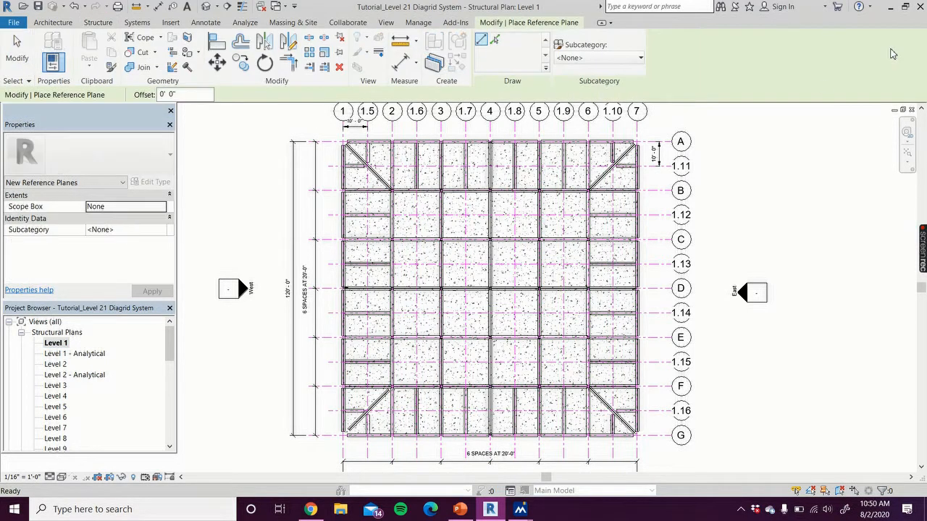
scroll(327, 141, up, 3)
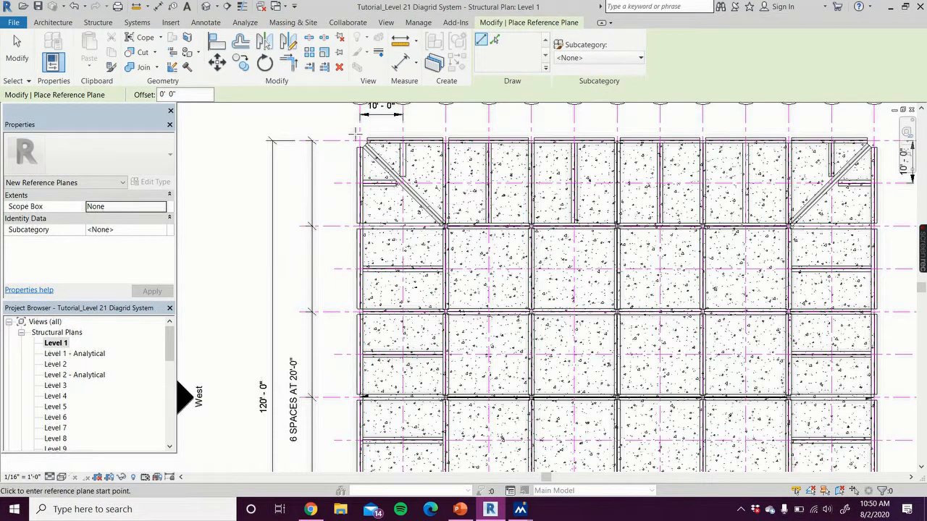
click(360, 140)
middle_drag(333, 127, 241, 178)
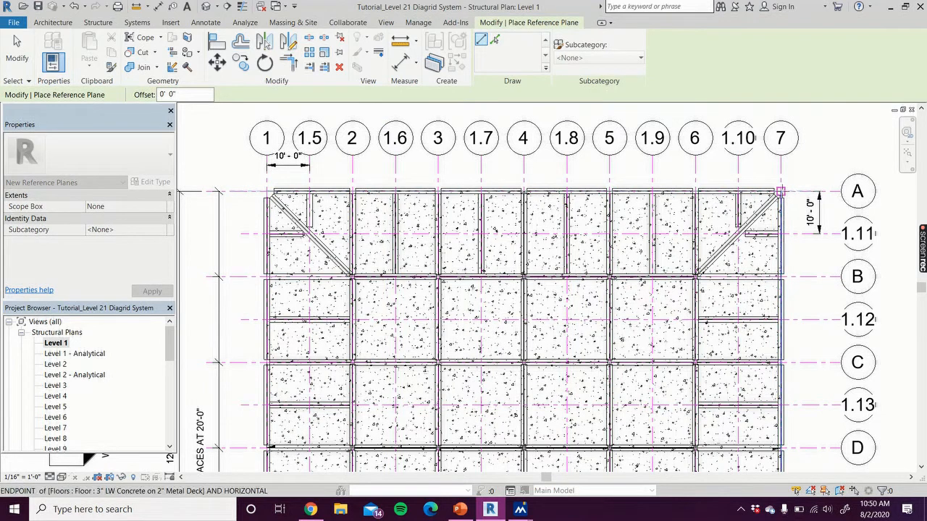
click(780, 191)
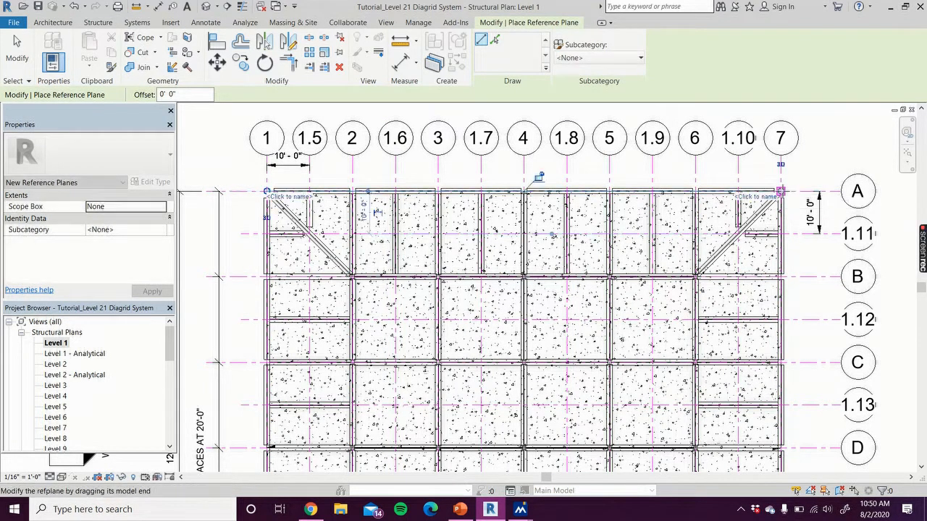
click(769, 199)
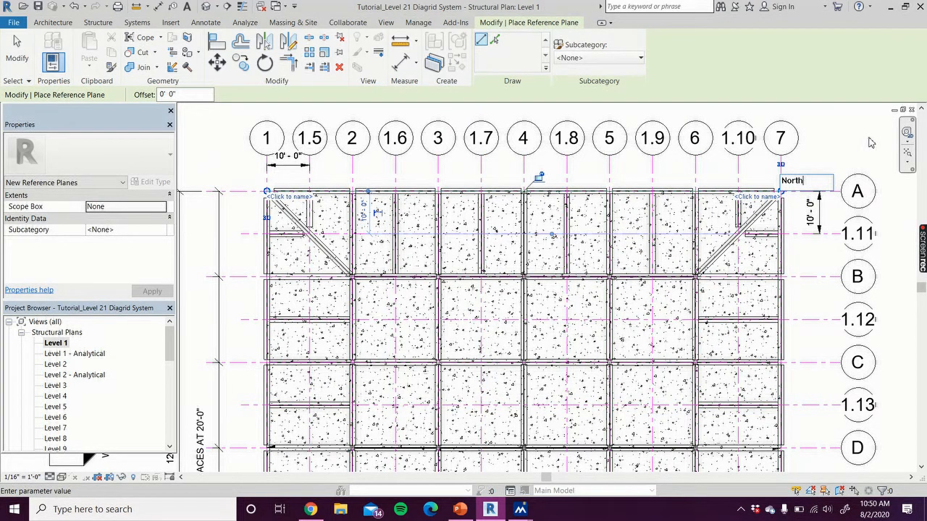
key(Return)
Draw a reference plane along grid 7 from grid G up to grid A and name it East
scroll(843, 136, down, 2)
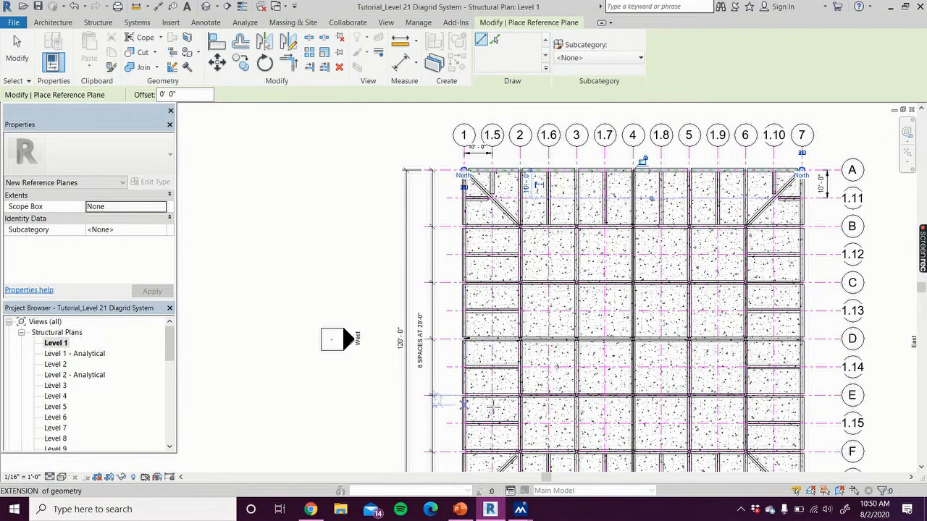
middle_drag(885, 332, 724, 271)
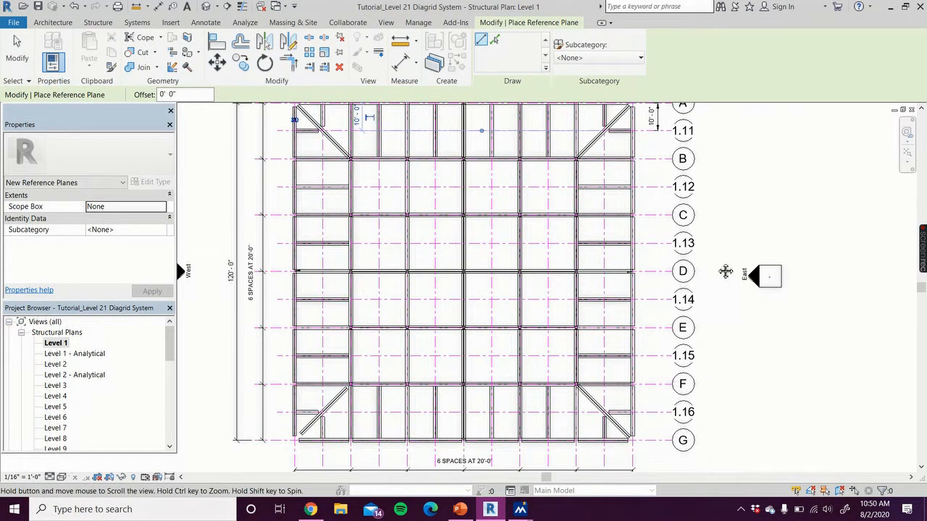
click(632, 440)
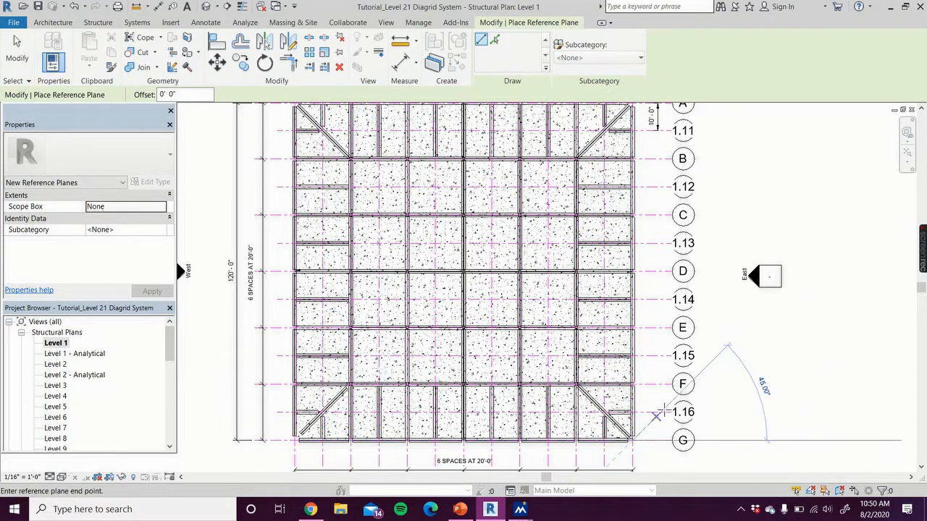
middle_drag(668, 132, 676, 239)
scroll(659, 205, up, 4)
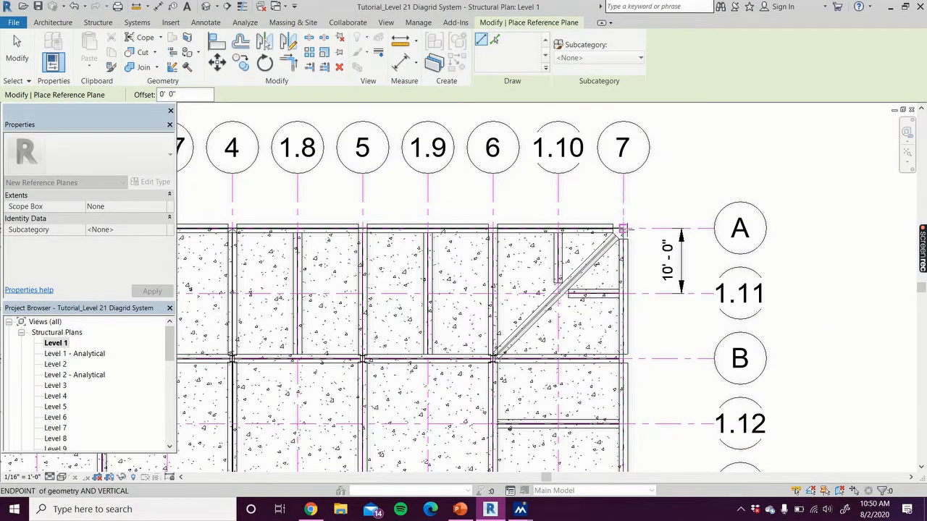
click(623, 229)
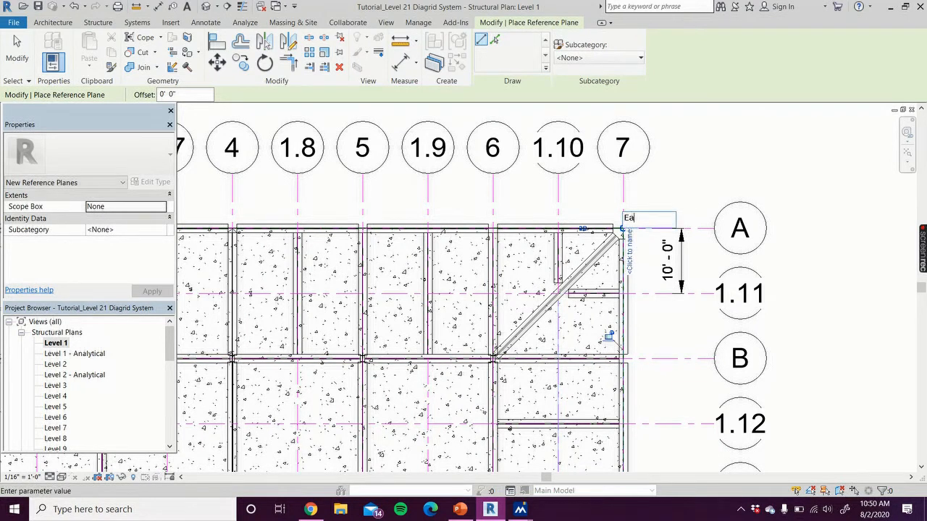
text(East)
key(Return)
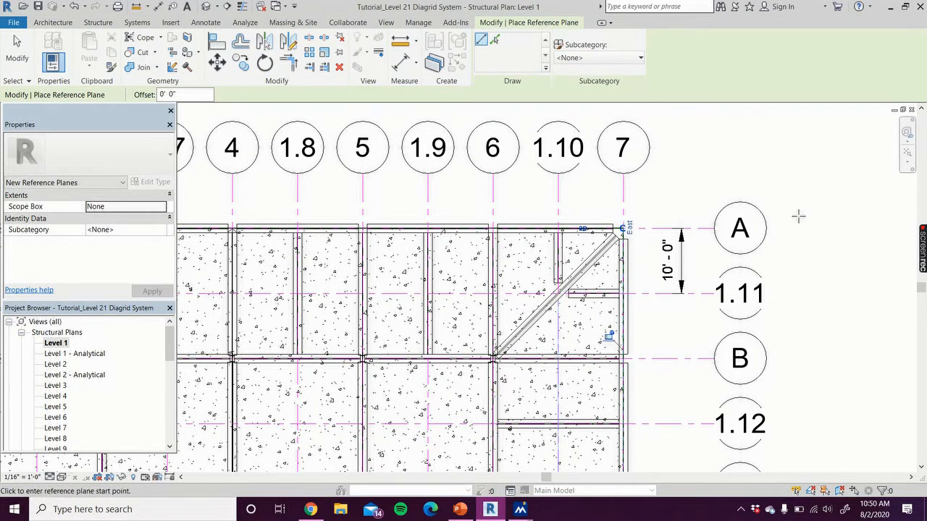
Draw a reference plane along grid G from grid 1 to grid 7 and name it South
scroll(799, 215, down, 4)
scroll(829, 324, down, 1)
middle_drag(830, 324, 812, 138)
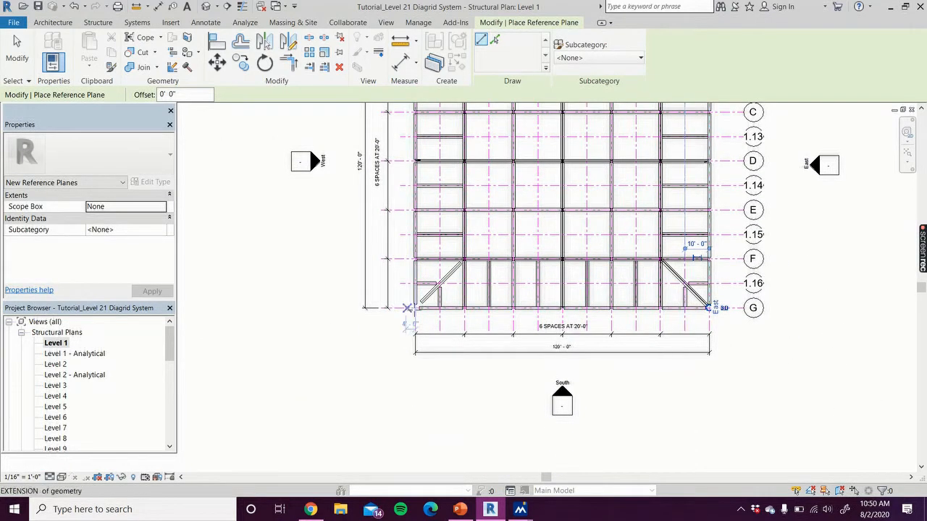
click(414, 307)
click(710, 308)
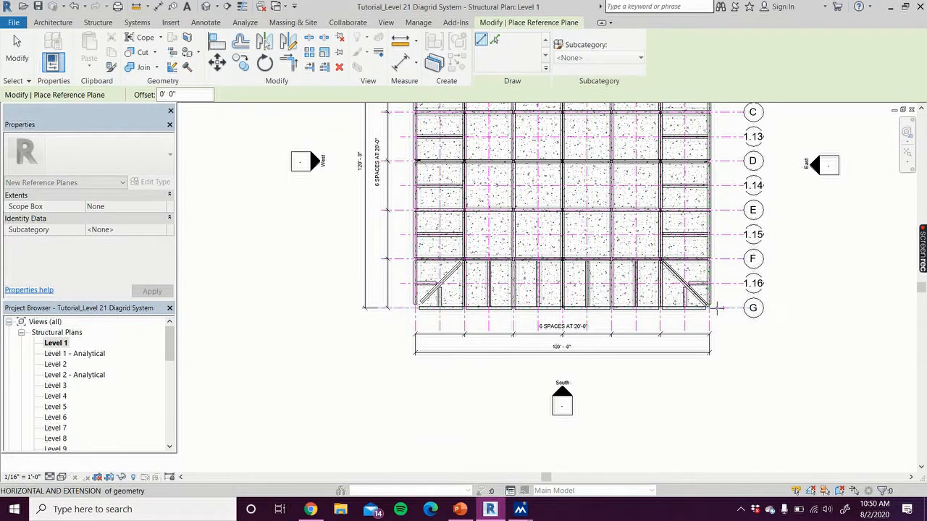
click(696, 317)
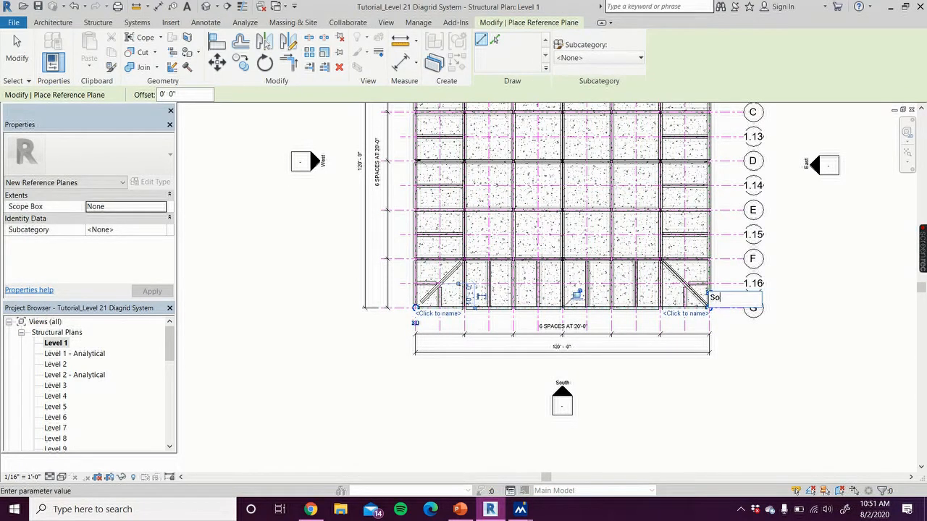
key(Return)
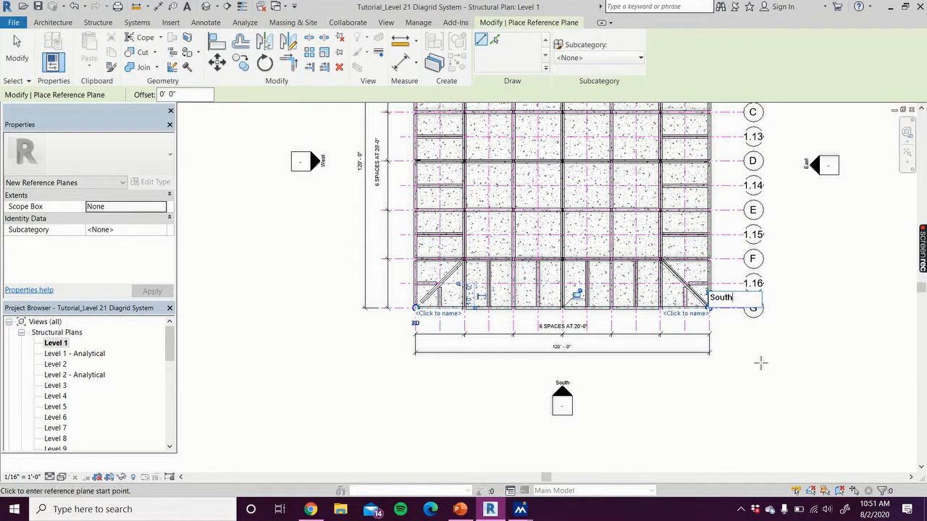
Draw a reference plane along grid 1 from grid A down to grid G, name it West, and end the command
middle_drag(390, 381, 328, 495)
click(353, 129)
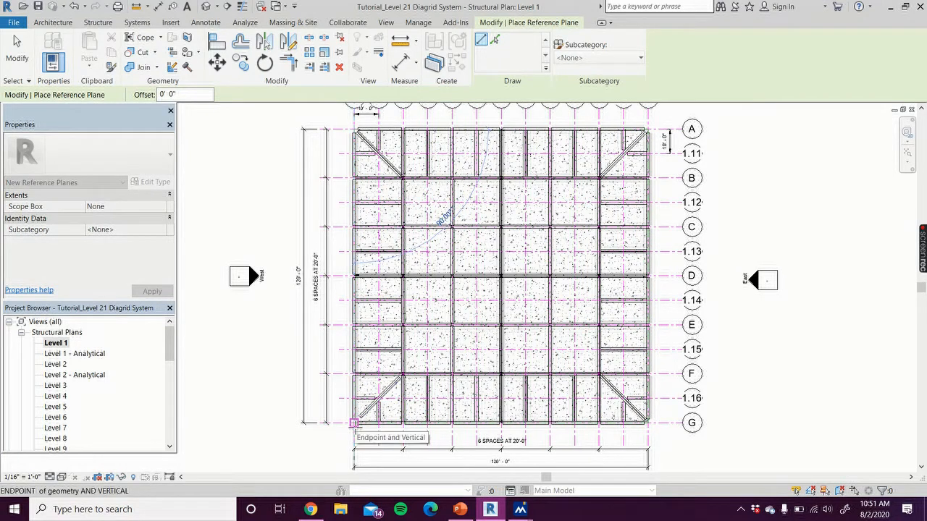
click(353, 423)
click(350, 411)
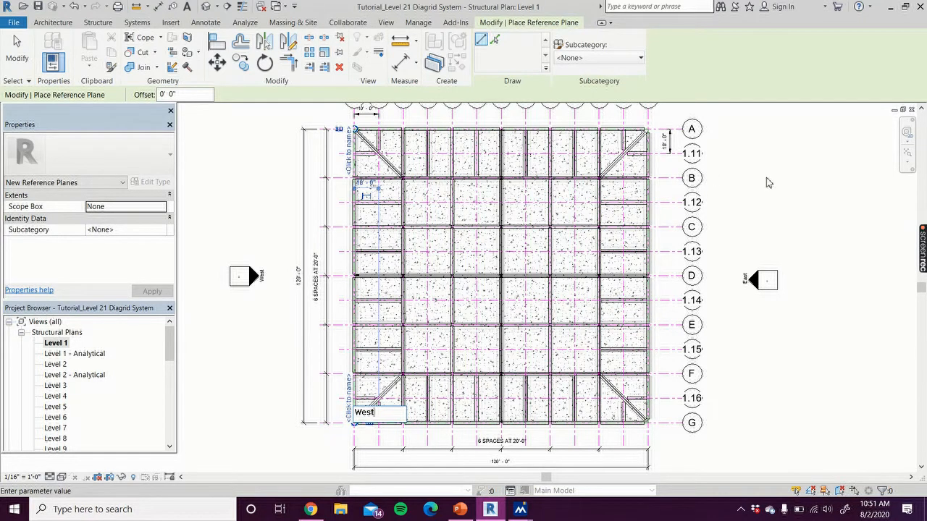
key(Return)
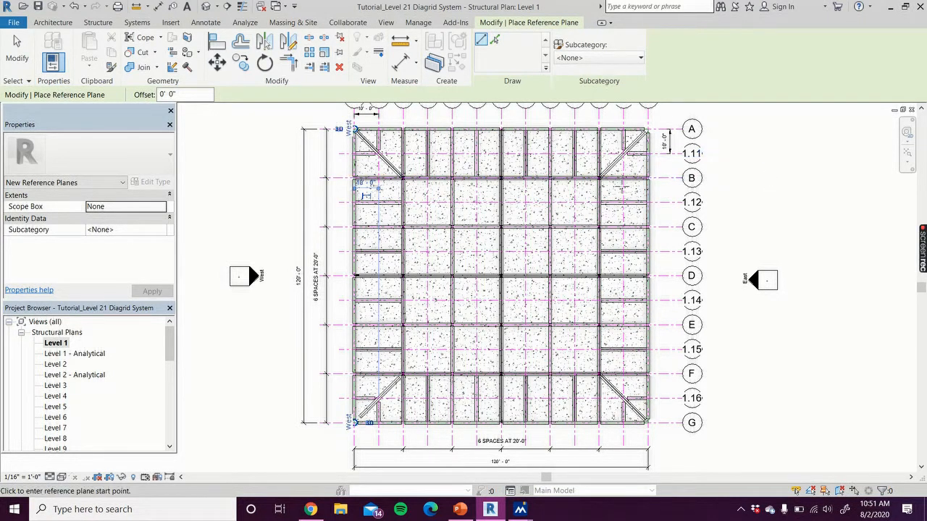
click(9, 58)
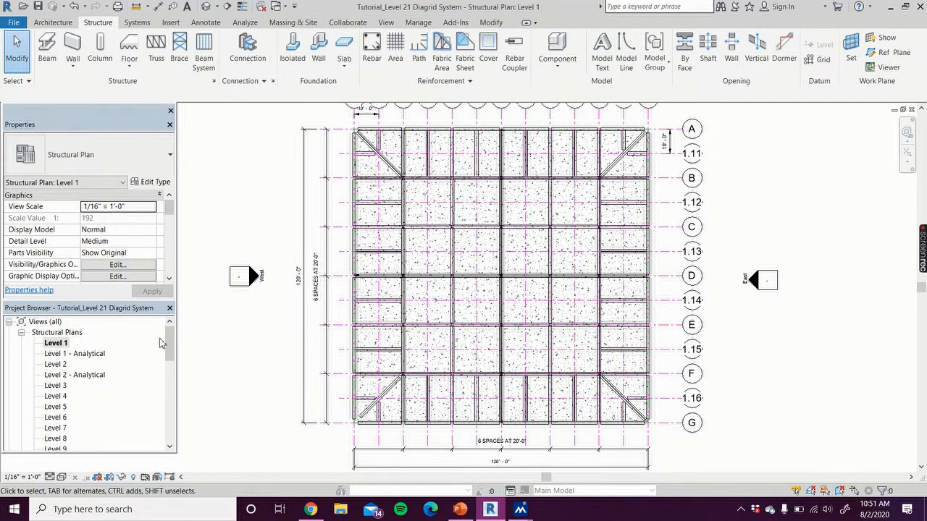
Open the South building elevation at its lowest levels
drag(171, 350, 171, 432)
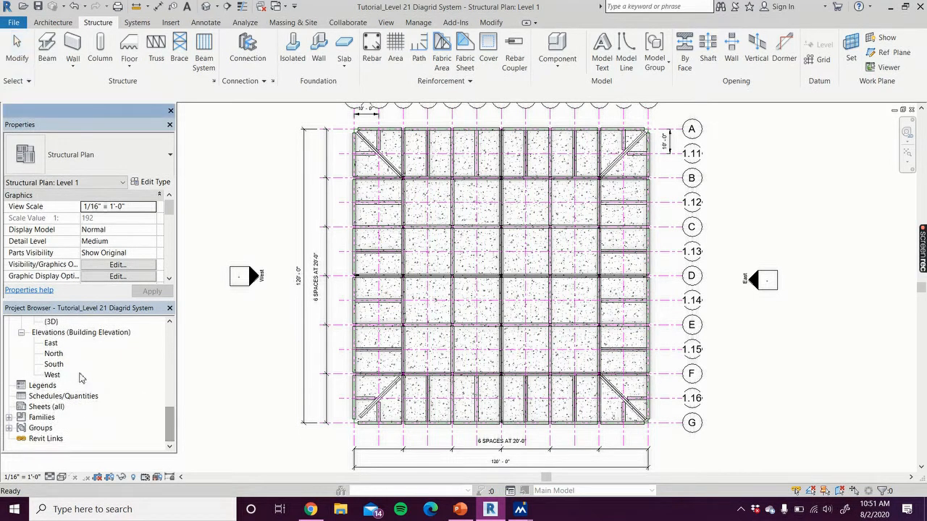
double_click(55, 364)
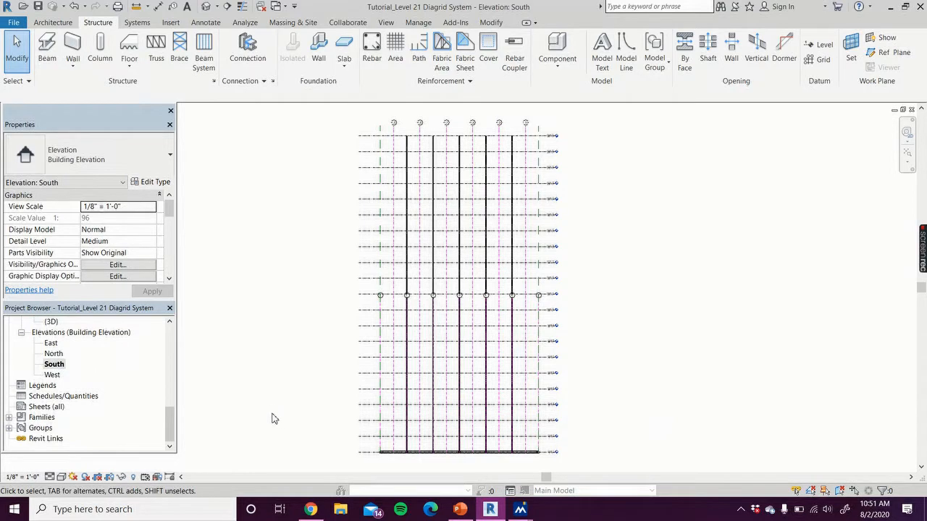
scroll(290, 428, up, 2)
middle_drag(277, 406, 206, 287)
middle_drag(279, 259, 274, 368)
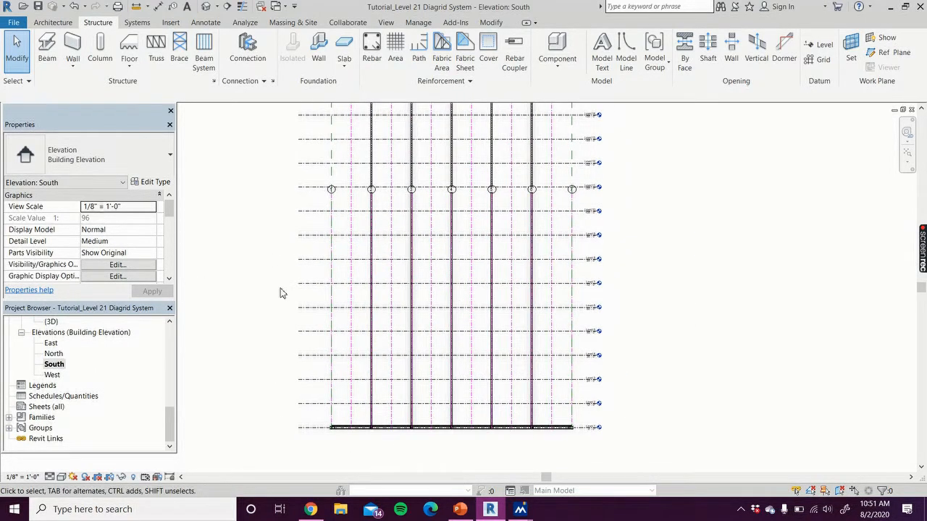
scroll(354, 451, up, 4)
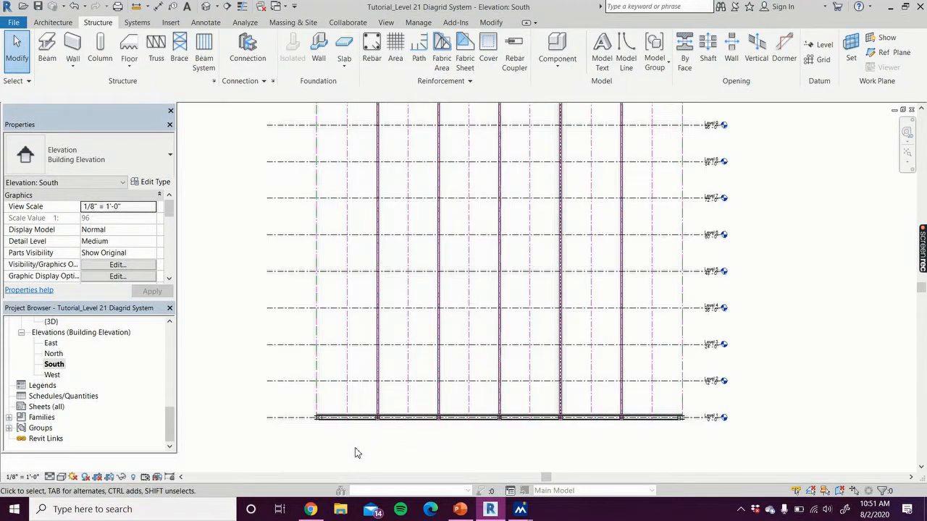
middle_drag(416, 436, 344, 413)
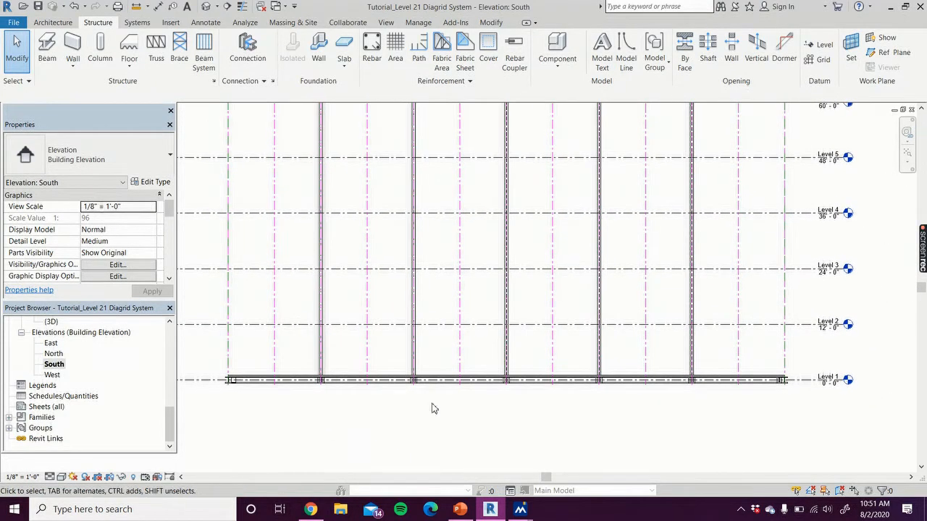
Start a structural column with the named work plane Reference Plane : South
click(99, 50)
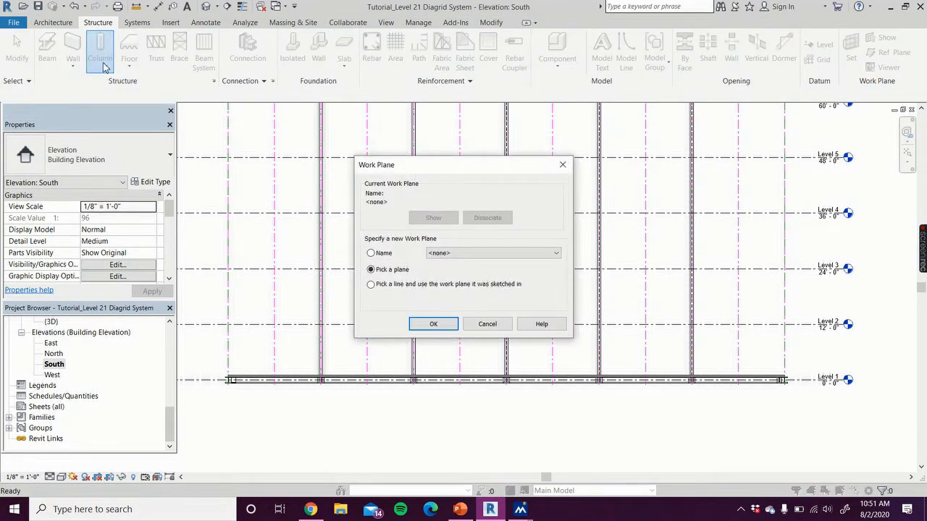
click(371, 253)
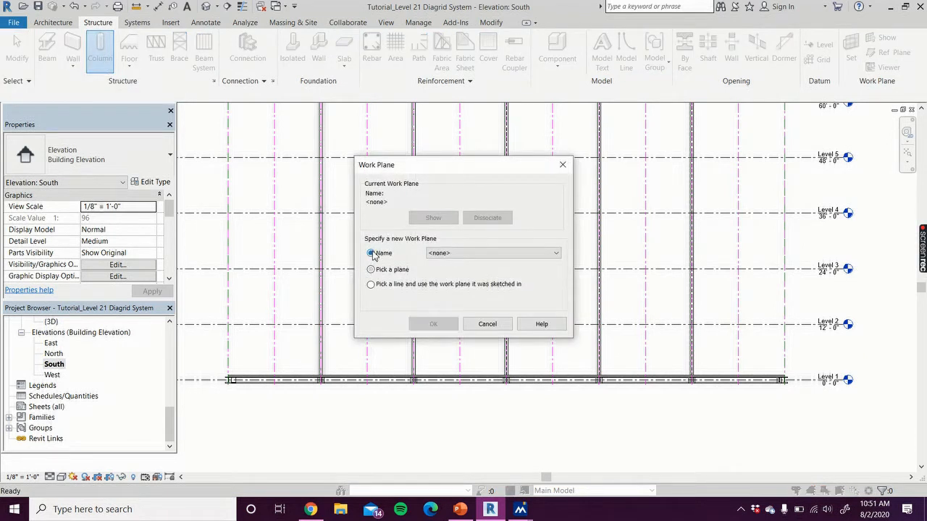
click(451, 253)
scroll(494, 395, down, 3)
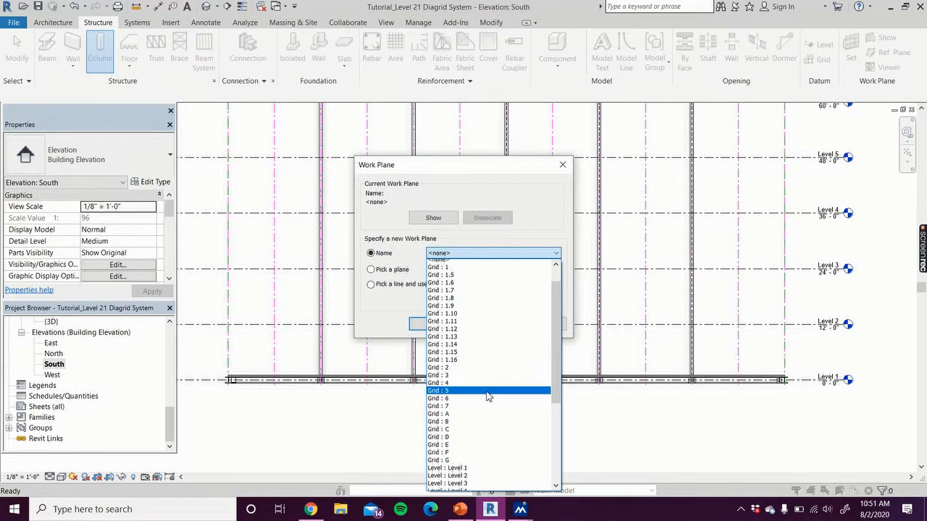
scroll(494, 398, down, 3)
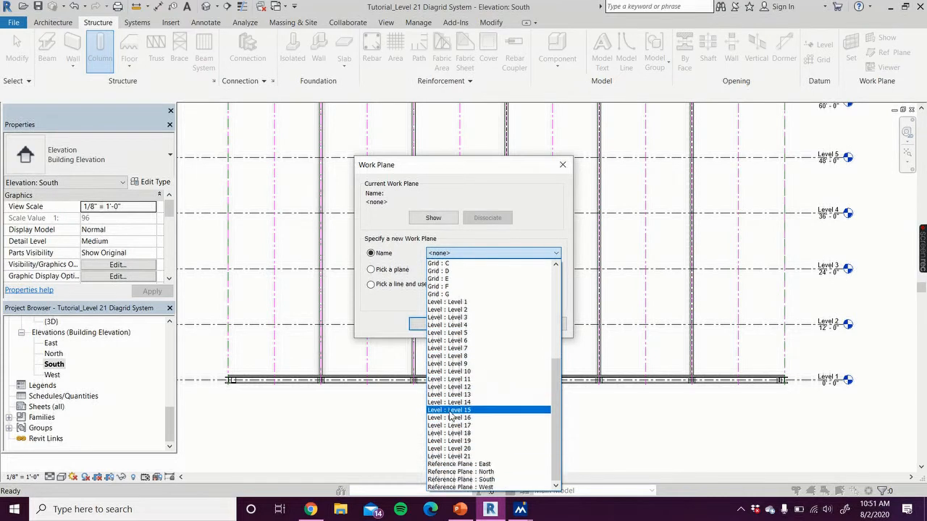
click(492, 480)
click(436, 323)
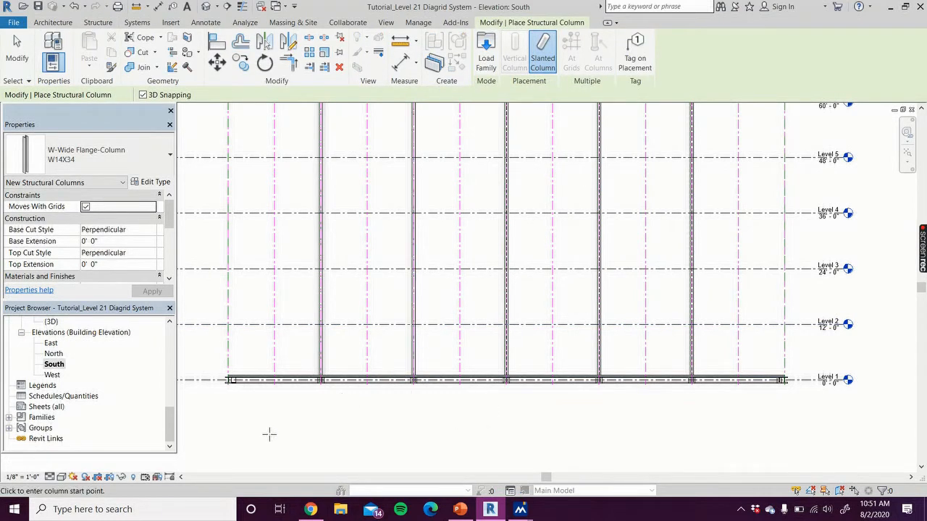
Choose the W-Wide Flange-Column W14X30 type for the slanted column starting at the Level 1 corner on grid 1
click(145, 160)
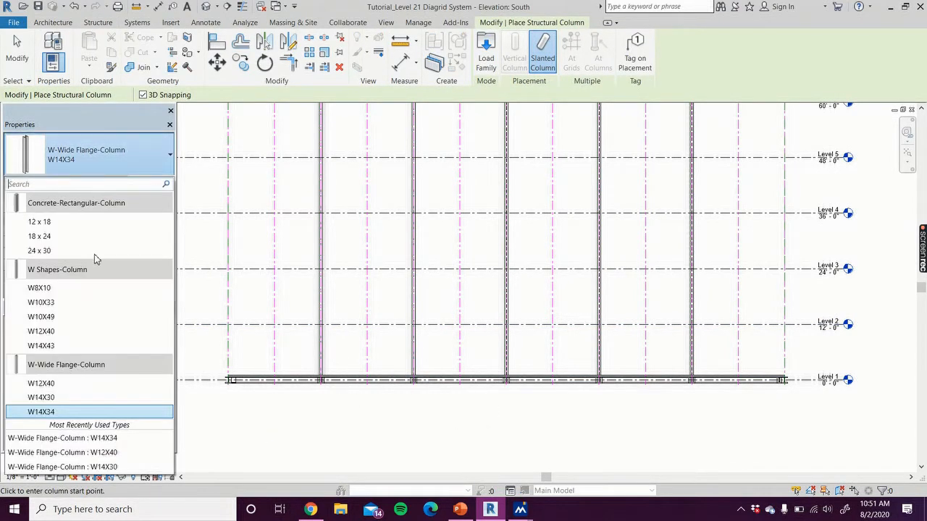
mouse_move(81, 399)
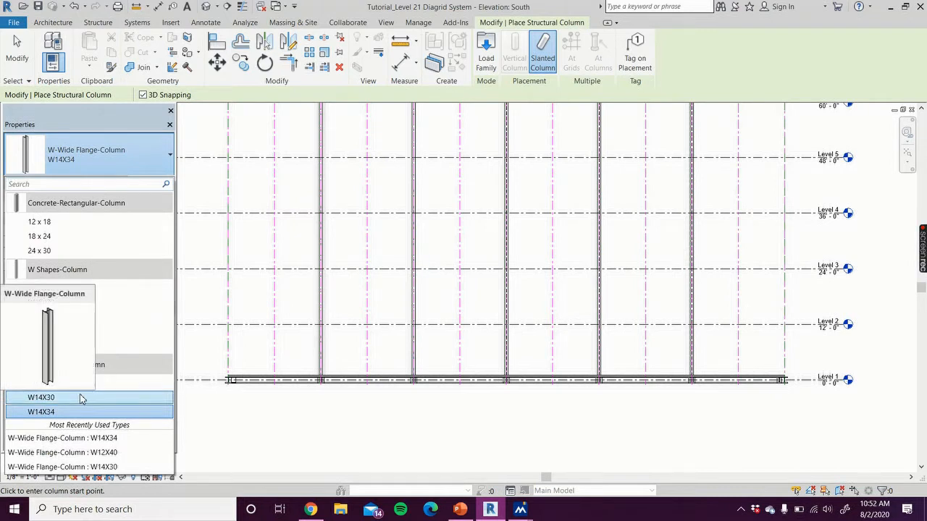
click(80, 398)
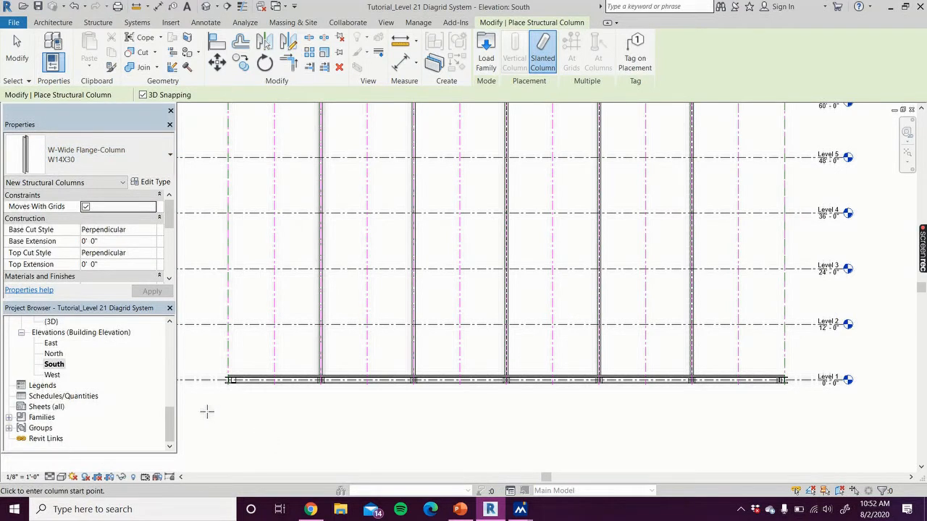
scroll(232, 427, up, 5)
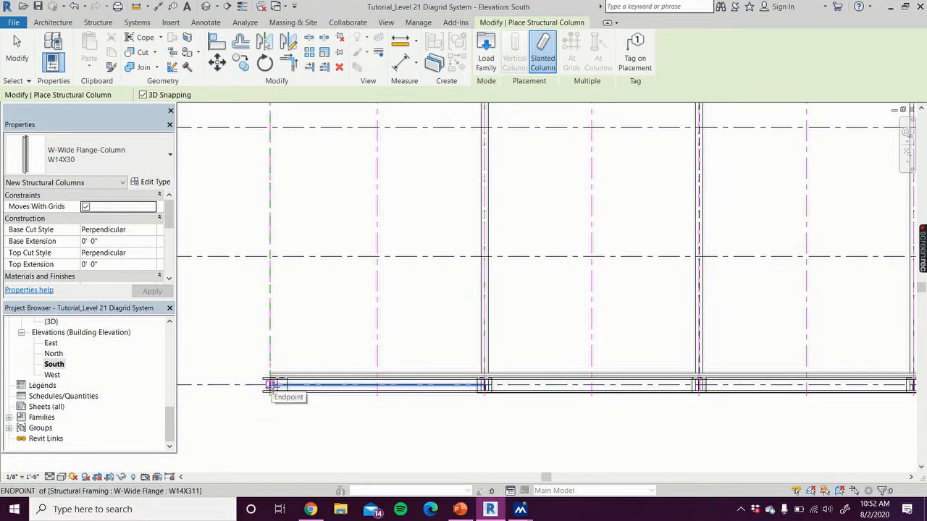
Place a slanted W14X30 column from the Level 1 corner on grid 1 up to Level 5 on grid 1.5
click(271, 384)
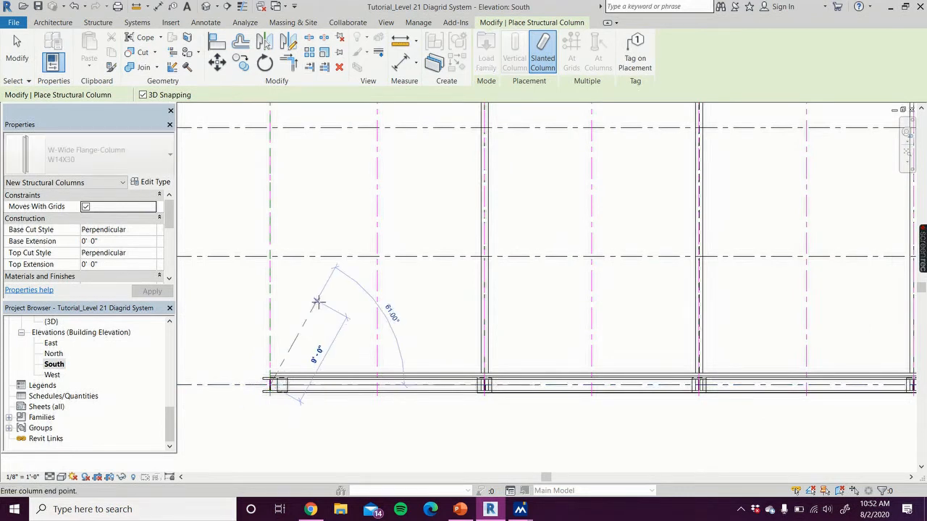
scroll(301, 384, down, 3)
scroll(305, 384, down, 3)
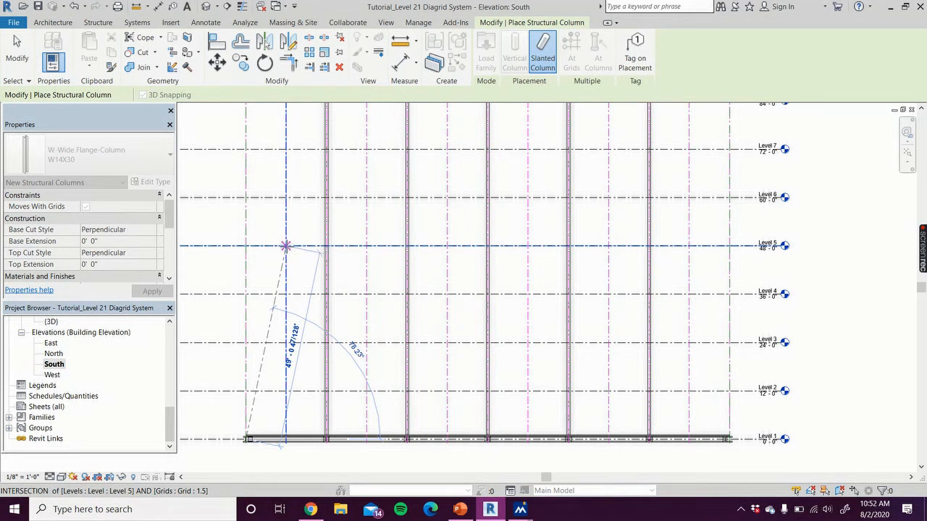
click(286, 246)
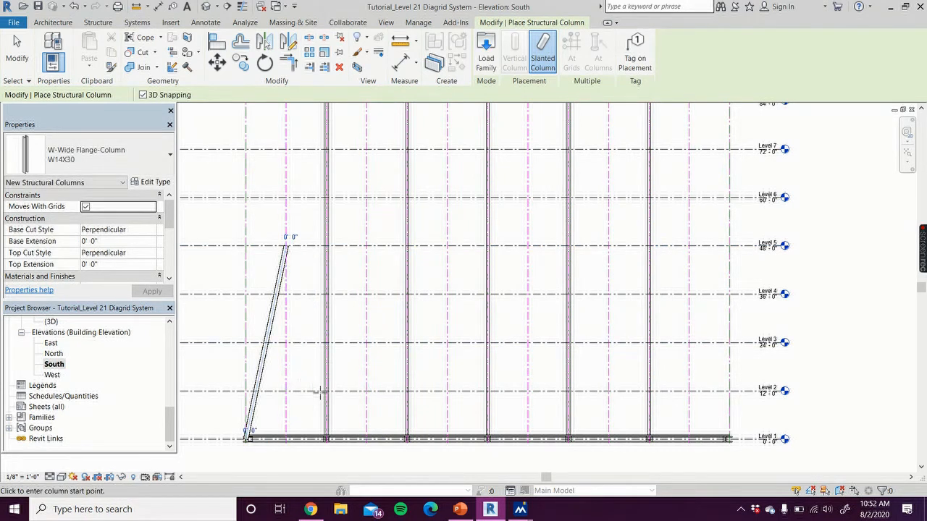
Place a mirrored slanted W14X30 column from Level 1 on grid 2 up to Level 5 on grid 1.5
scroll(310, 417, up, 5)
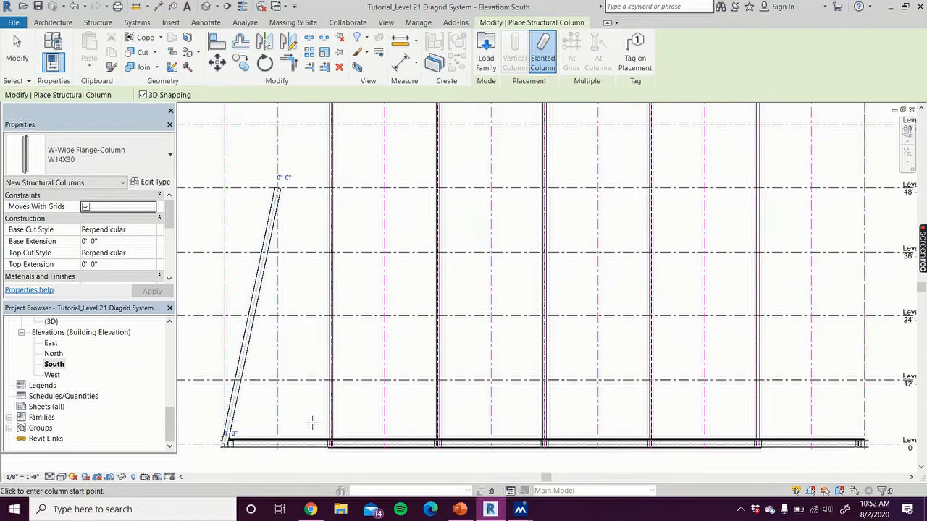
middle_drag(310, 417, 300, 327)
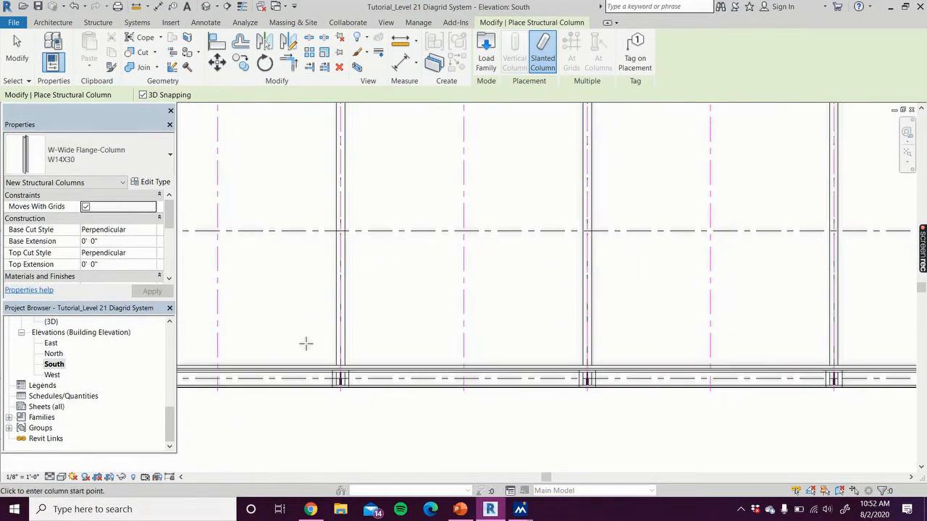
scroll(316, 354, up, 3)
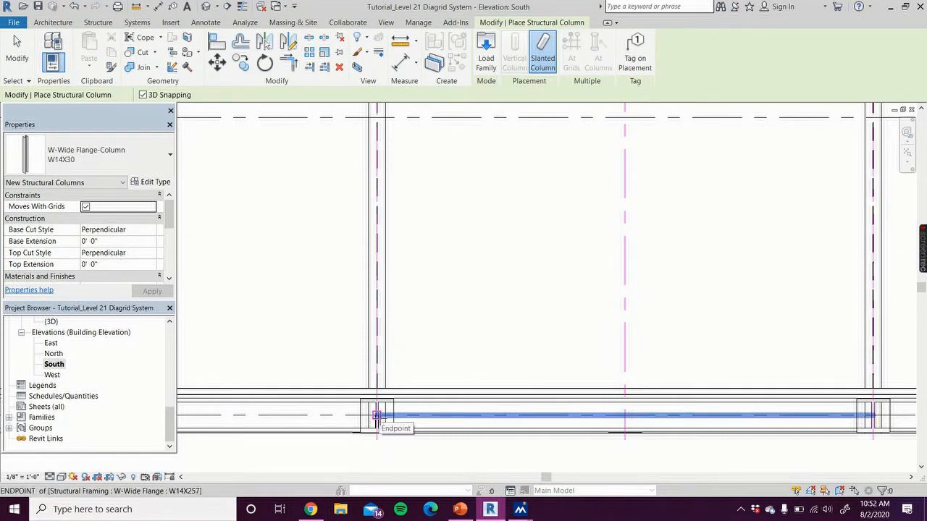
click(376, 416)
scroll(300, 280, down, 5)
middle_drag(320, 321, 363, 501)
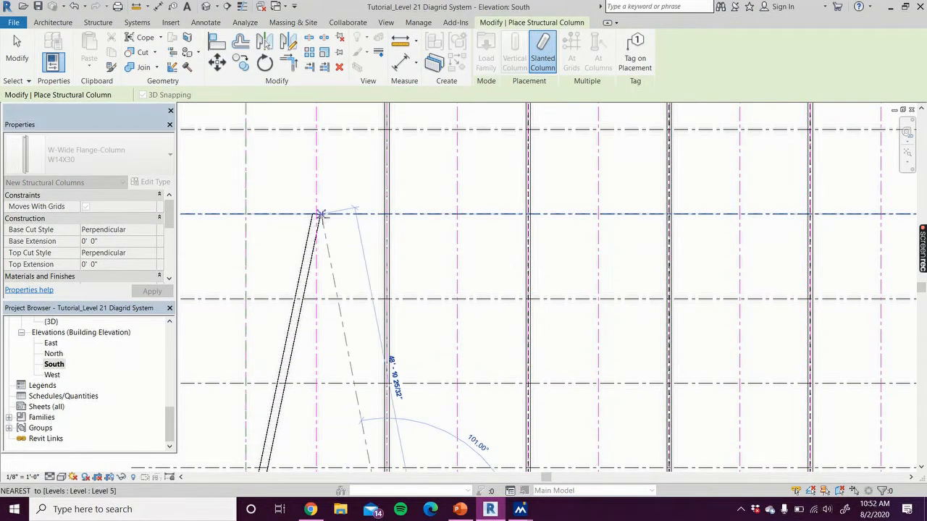
click(316, 215)
Place a slanted W14X30 column from the Level 5 apex on grid 1.5 up to Level 9 on the West reference plane
scroll(317, 215, down, 3)
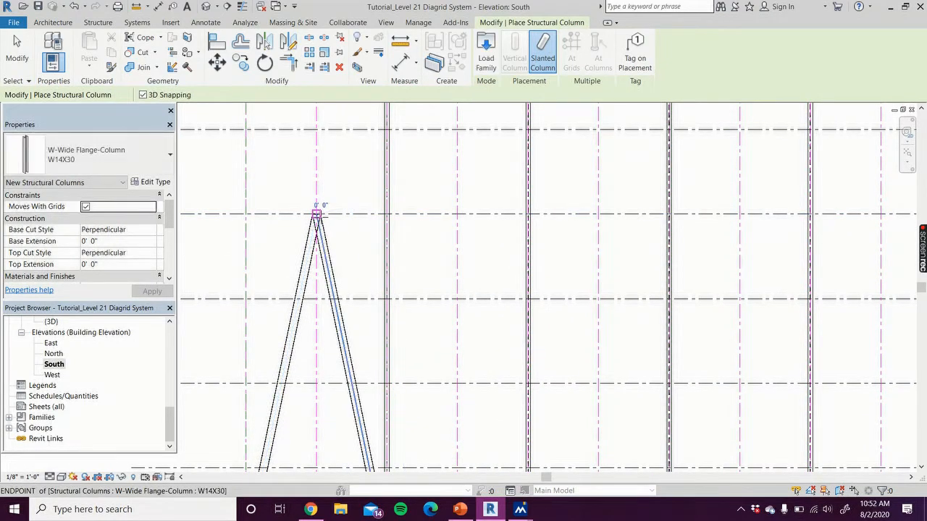
middle_drag(319, 250, 310, 292)
scroll(310, 292, down, 2)
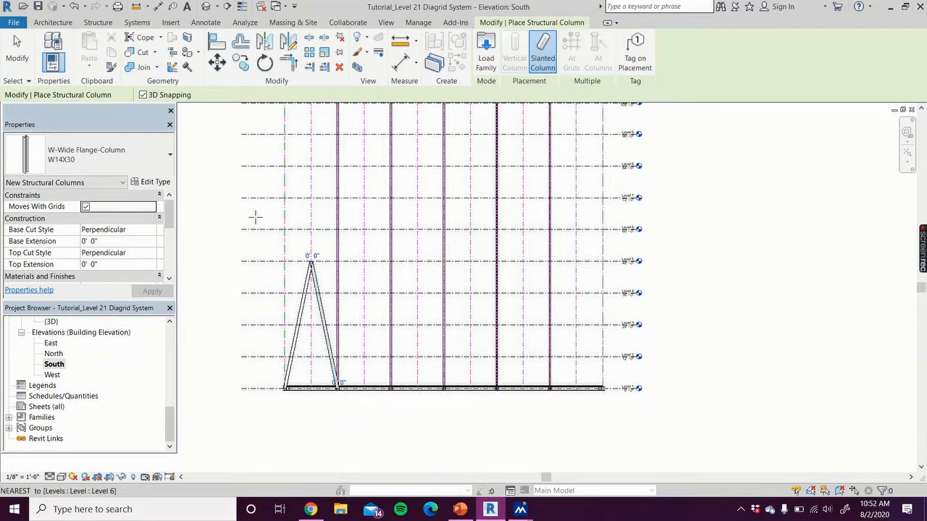
middle_drag(263, 246, 271, 300)
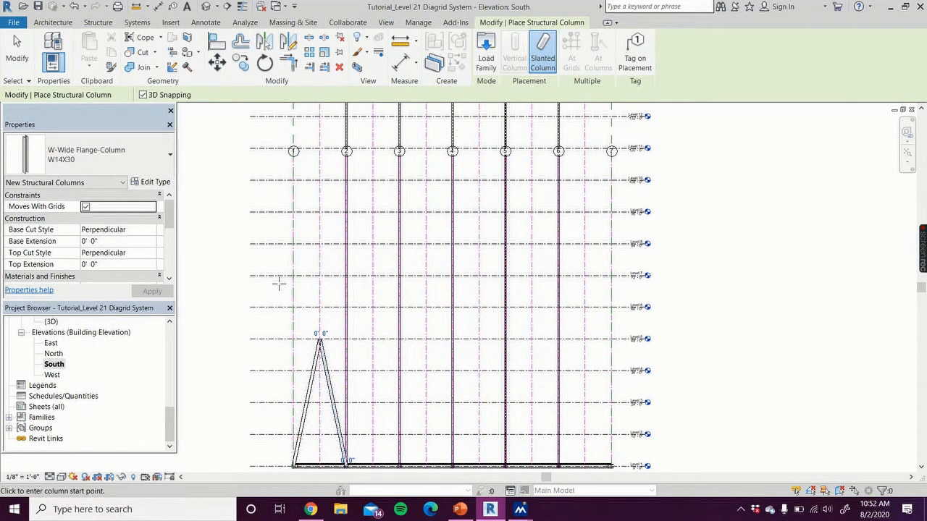
scroll(279, 284, up, 2)
scroll(280, 282, up, 2)
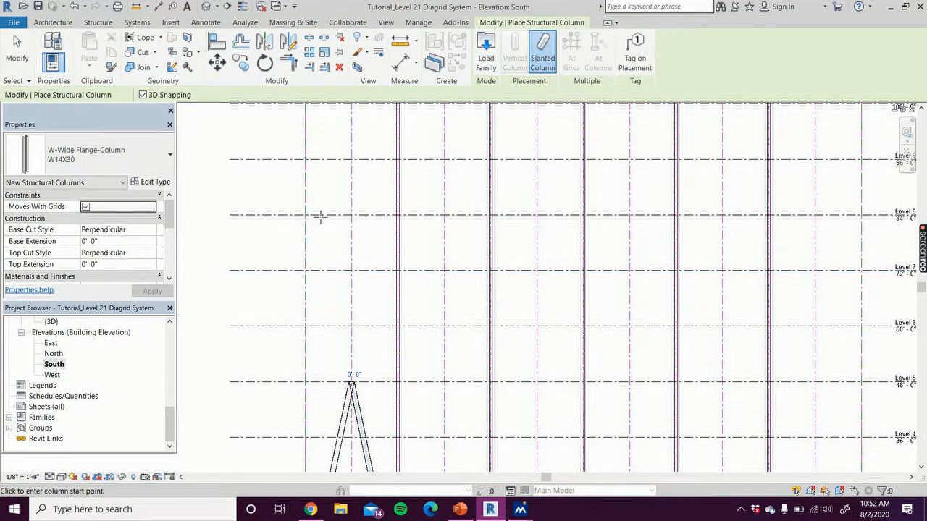
scroll(343, 198, down, 1)
scroll(345, 329, up, 4)
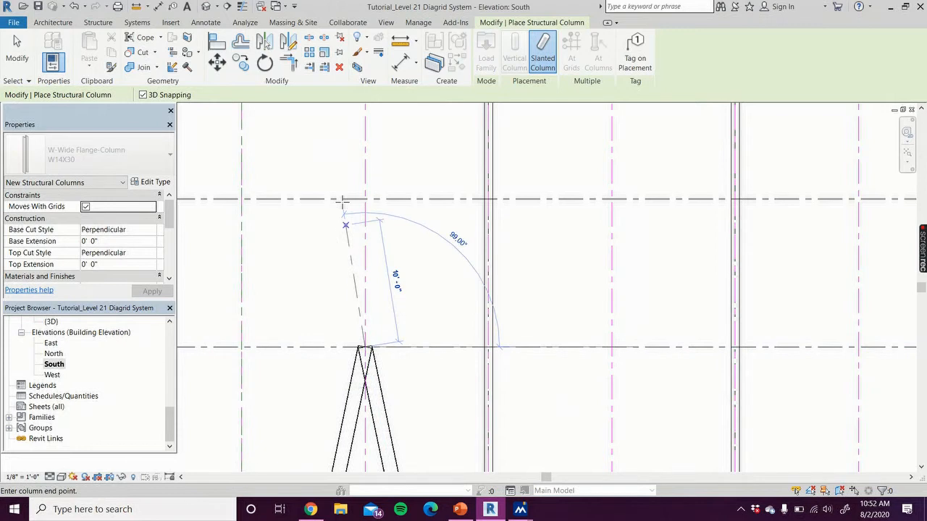
scroll(341, 182, down, 4)
middle_drag(322, 170, 334, 286)
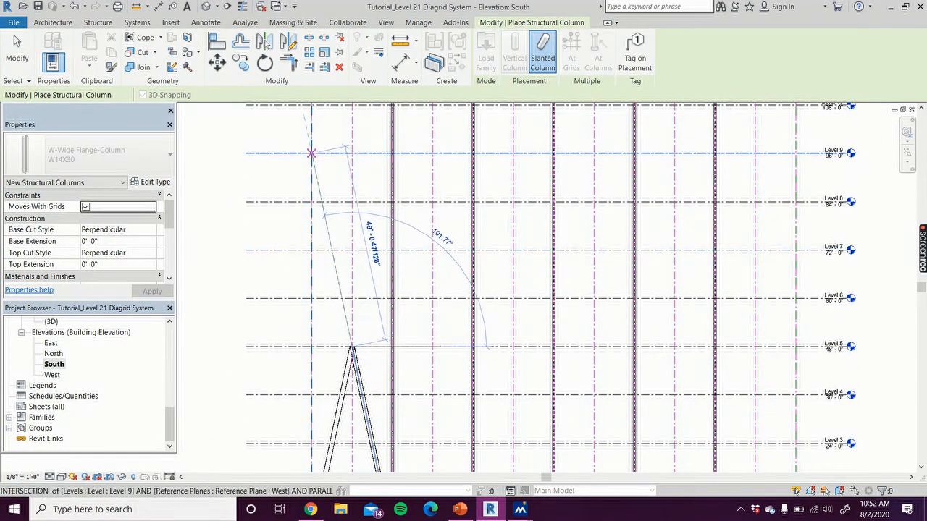
click(311, 153)
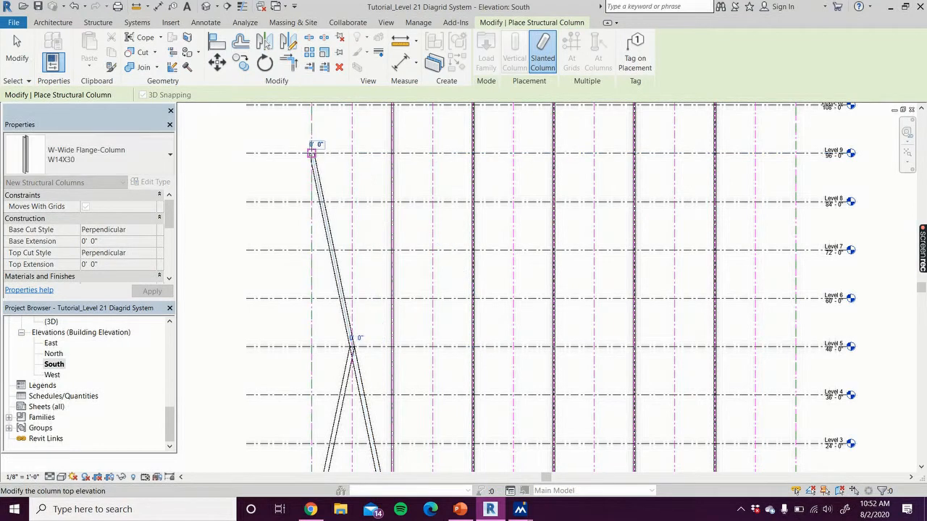
Try to place a slanted W14X30 column from the Level 5 apex on grid 1.5 up to Level 9 on grid 2
scroll(367, 373, up, 2)
scroll(365, 358, up, 3)
click(326, 295)
scroll(366, 211, down, 5)
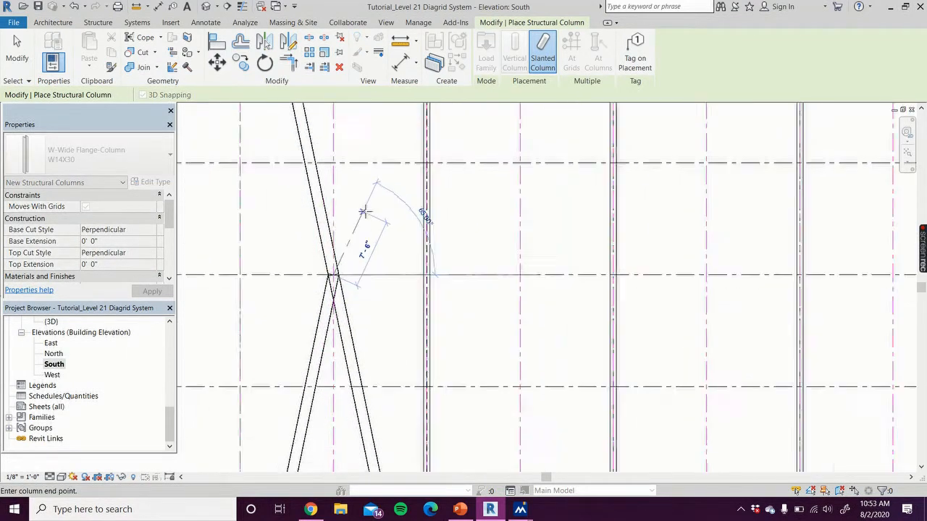
middle_drag(375, 213, 377, 366)
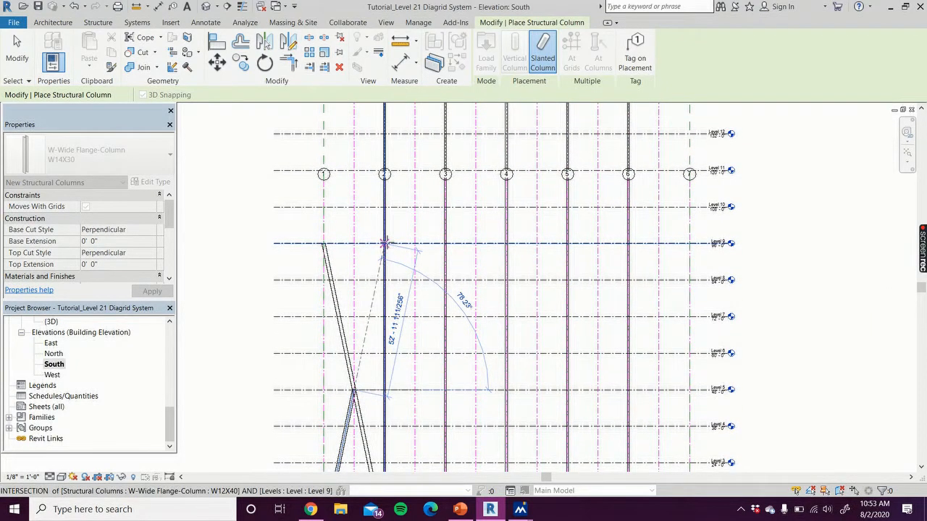
scroll(385, 243, up, 5)
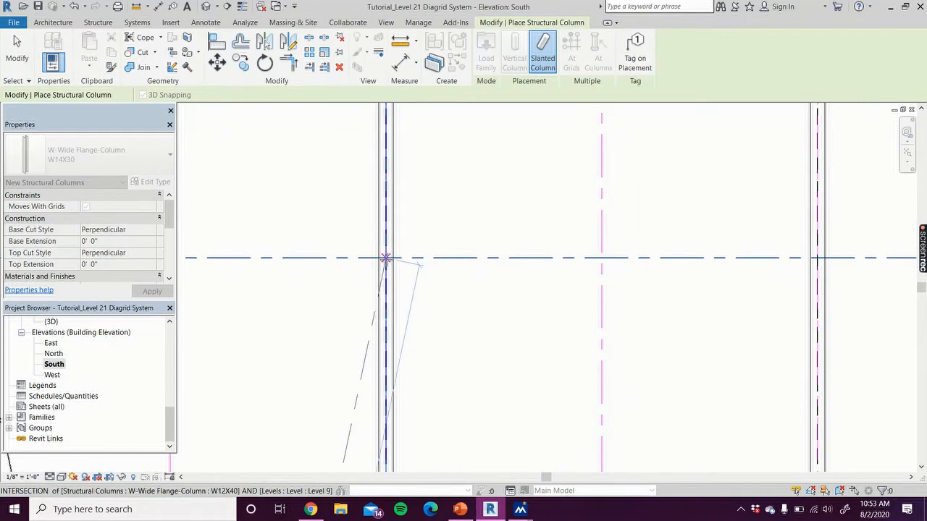
click(386, 258)
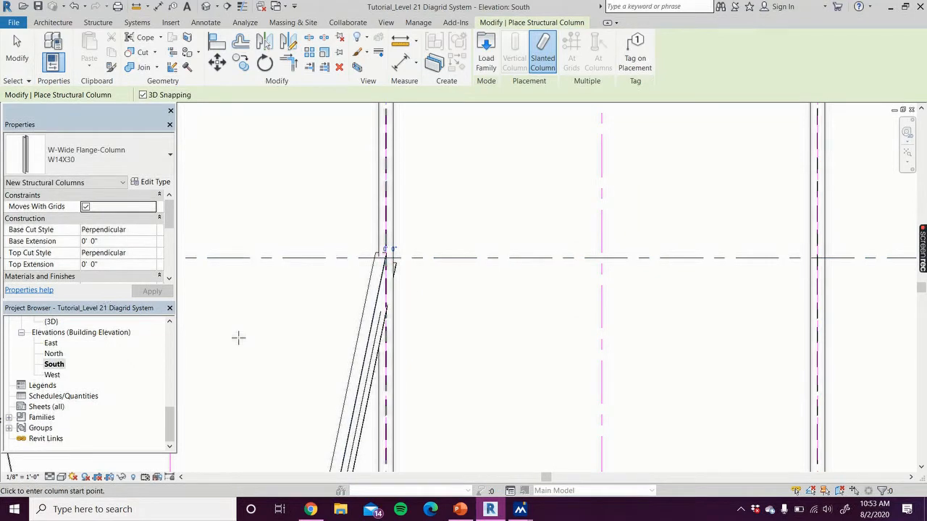
Check the slanted columns in the 3D view and delete the one running from Level 5 to Level 9 toward the interior W12X40 column
scroll(244, 335, down, 5)
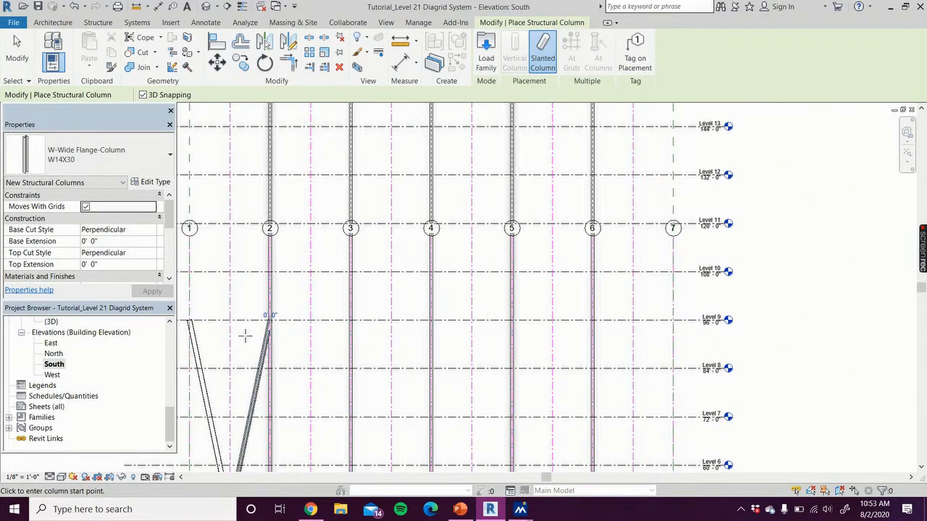
scroll(244, 336, down, 1)
middle_drag(244, 331, 313, 268)
scroll(313, 300, up, 4)
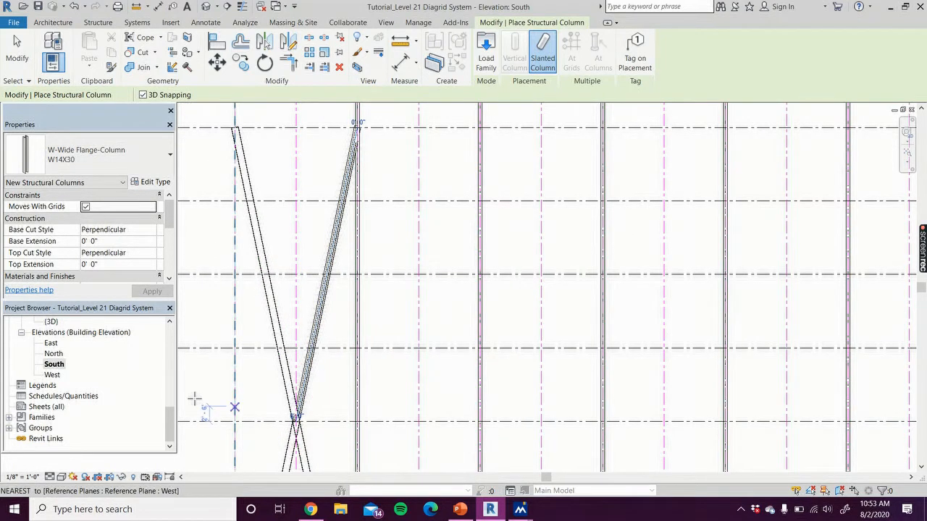
scroll(53, 356, up, 1)
double_click(51, 353)
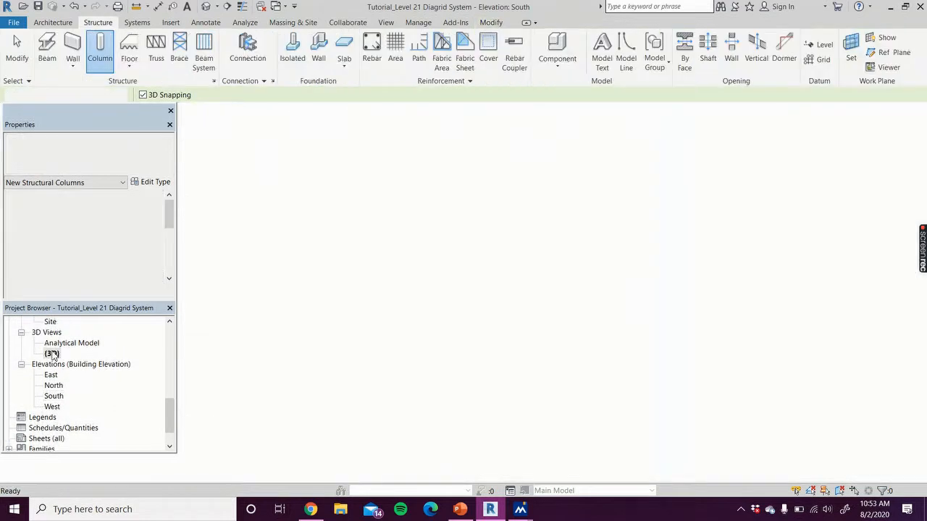
scroll(355, 417, up, 4)
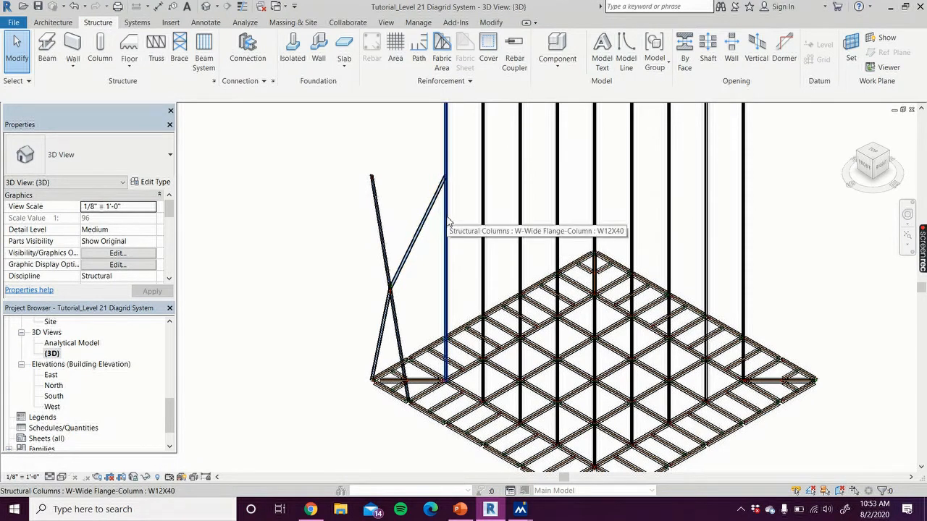
click(413, 255)
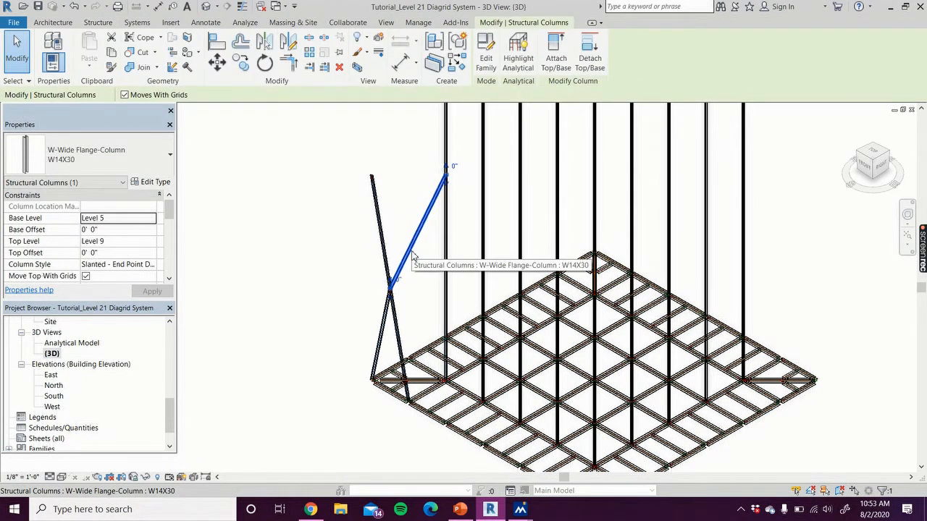
key(Delete)
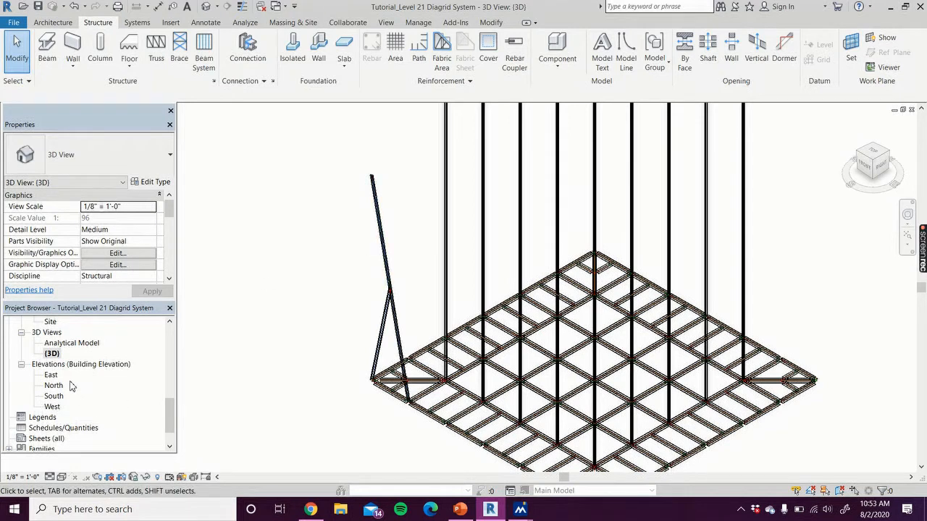
Return to the South elevation, restart the structural column command and save the project
scroll(70, 384, up, 1)
scroll(73, 385, down, 1)
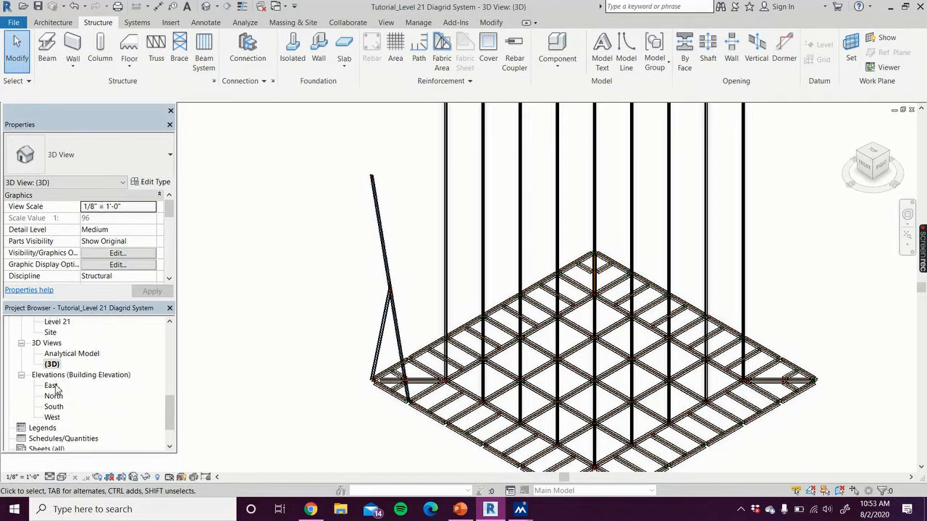
double_click(55, 407)
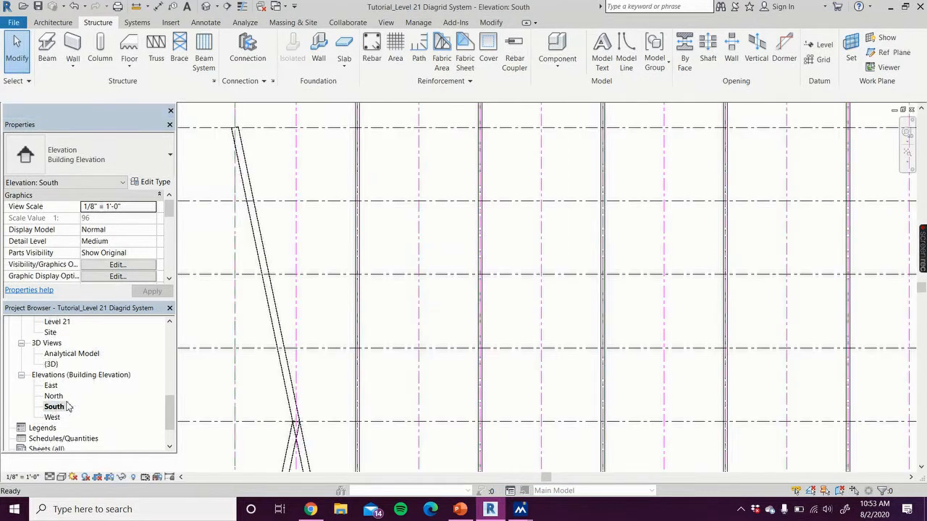
click(101, 43)
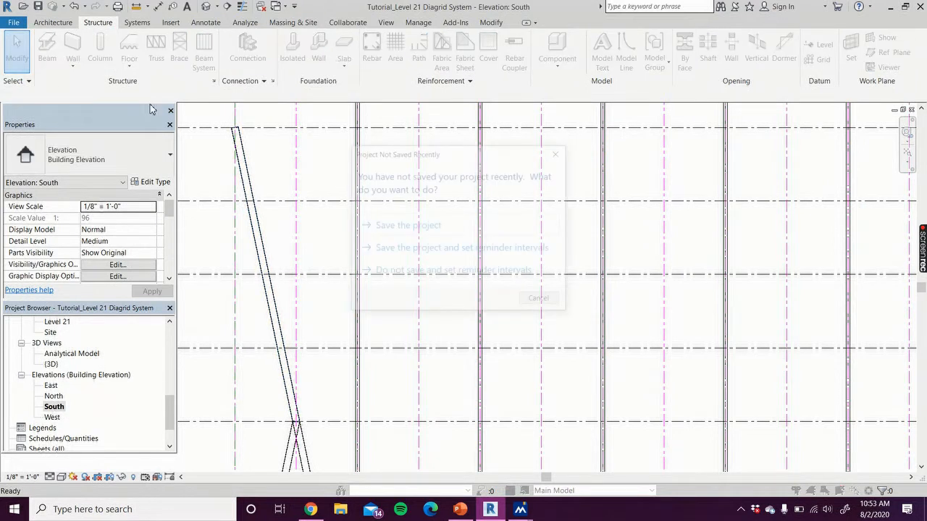
click(372, 225)
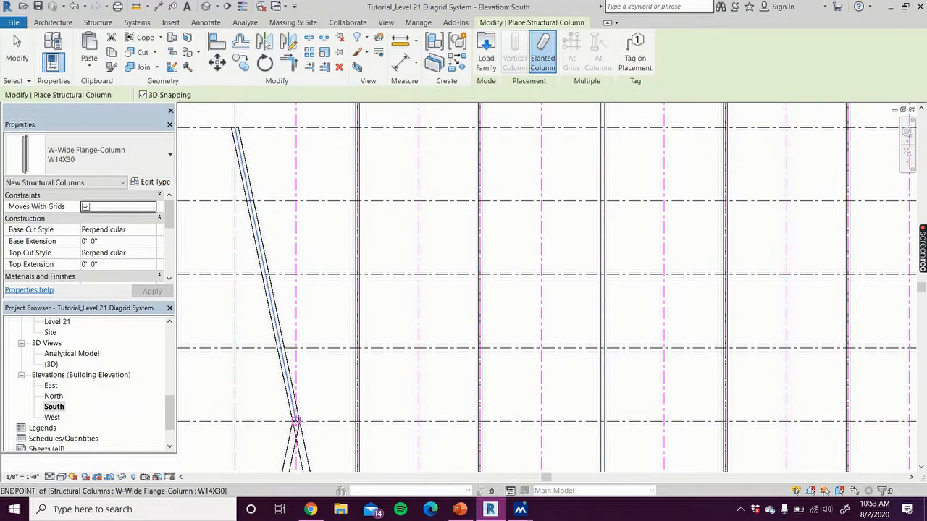
Retry the slanted column from Level 5 on grid 1.5 to Level 9 on grid 2, end the command and delete that column
click(296, 422)
click(357, 128)
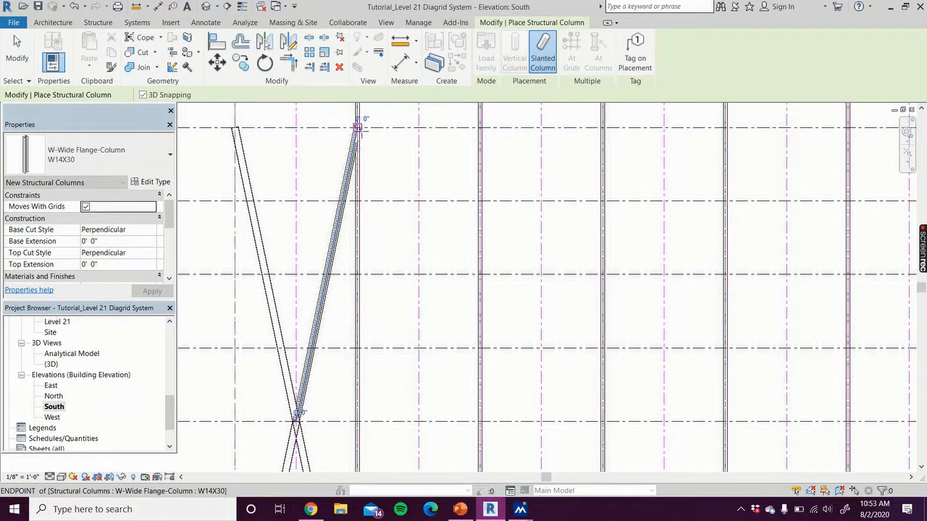
key(Escape)
key(Escape)
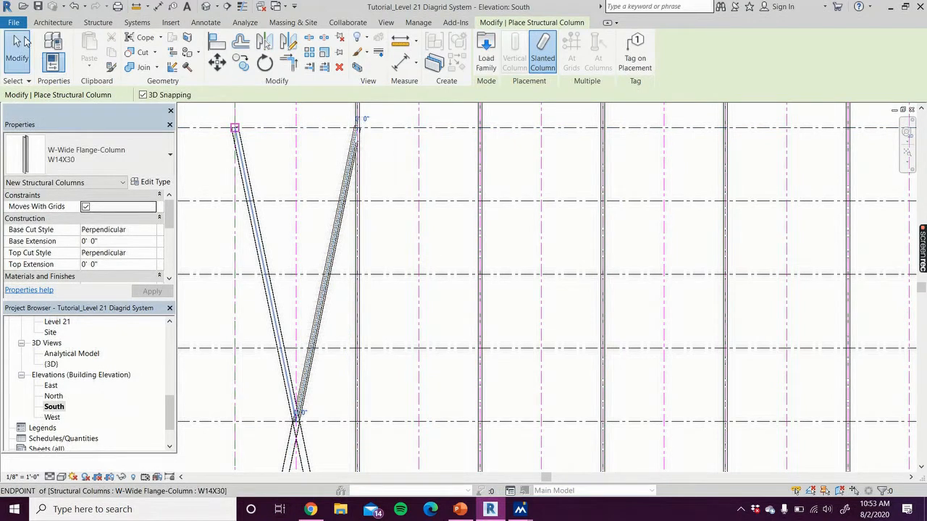
click(333, 252)
key(Delete)
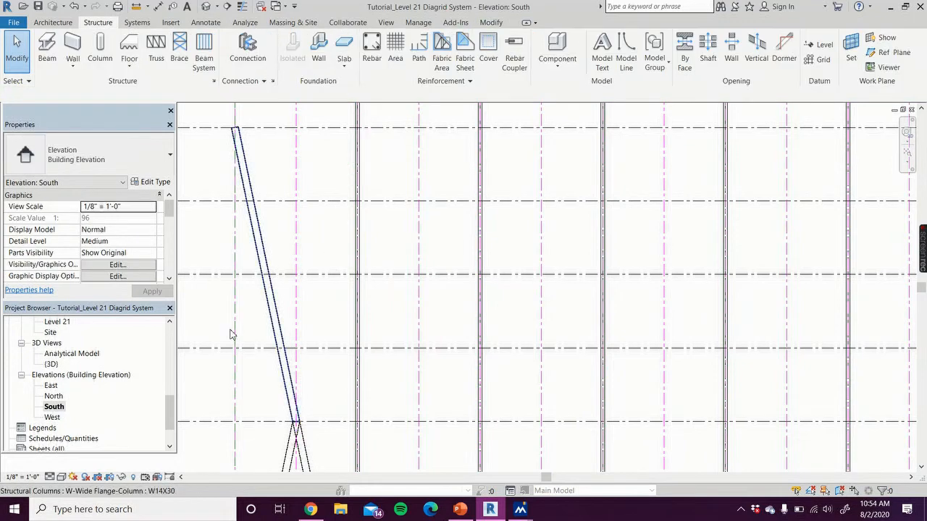
Open the Level 1 structural plan and draw a building section line just outside grid 1, running past grids G and A
drag(172, 409, 172, 343)
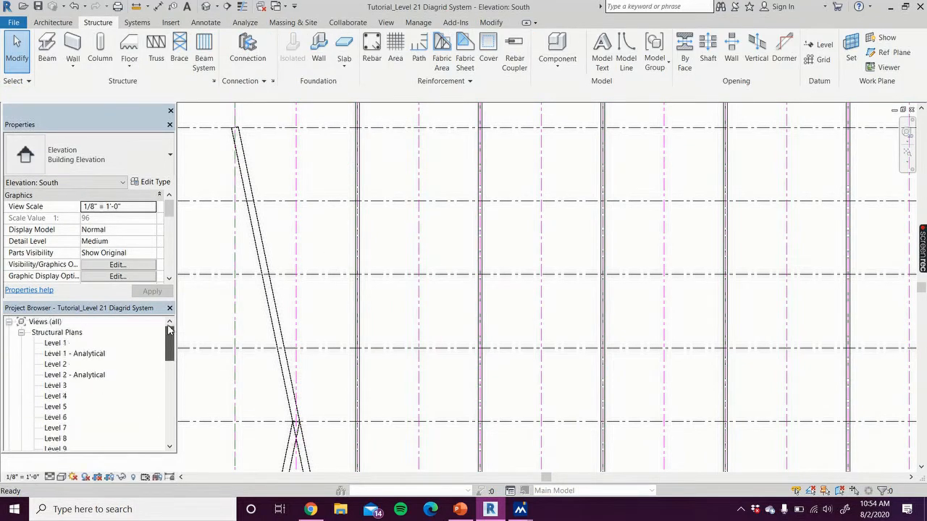
double_click(63, 344)
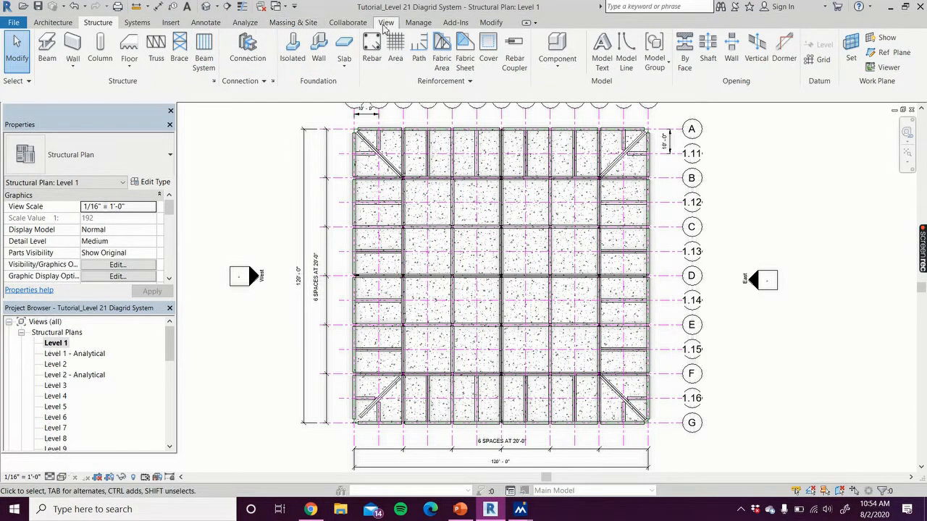
click(386, 23)
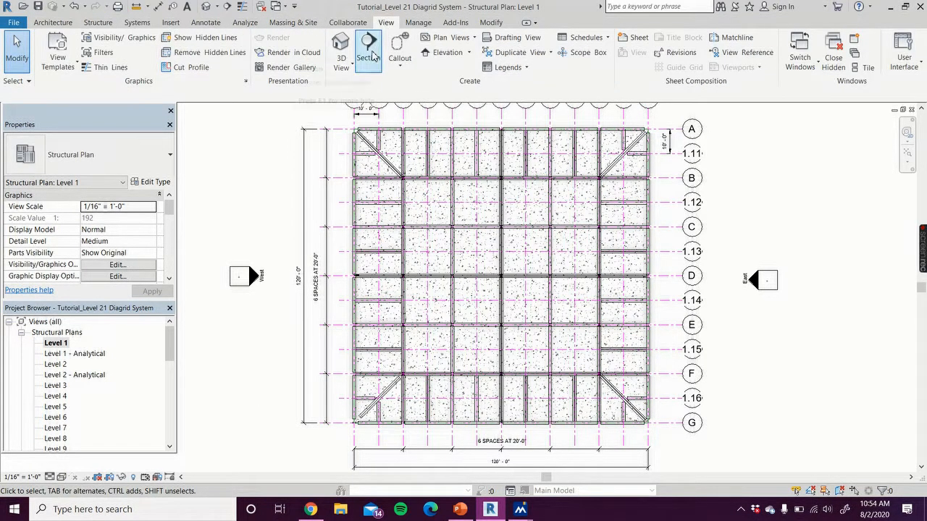
click(370, 52)
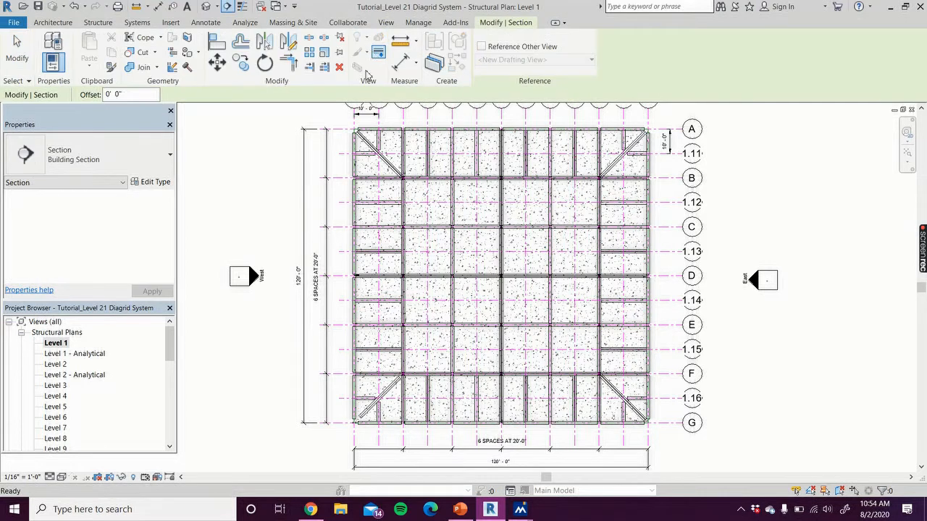
click(344, 435)
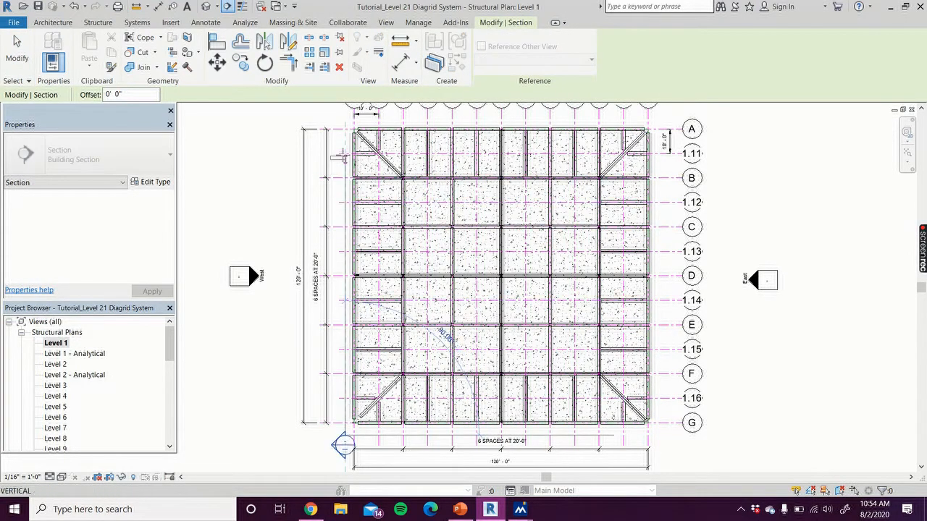
click(344, 117)
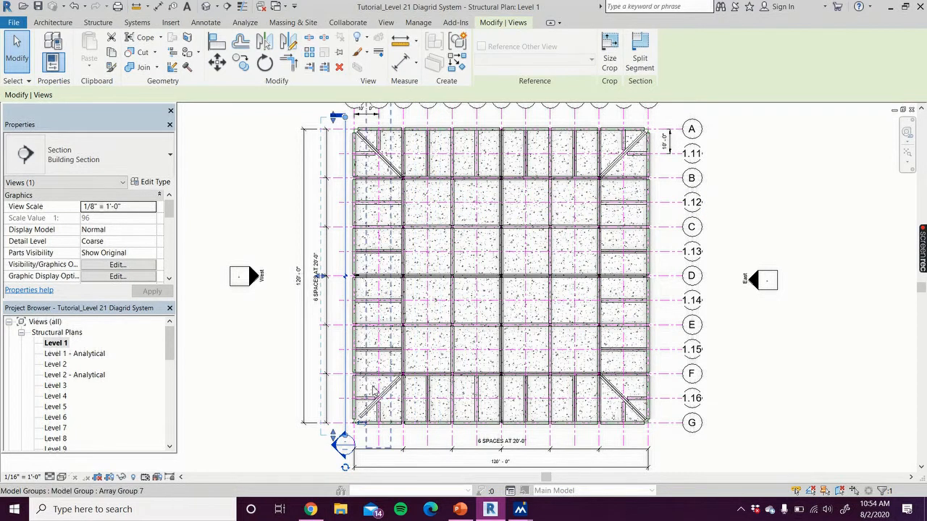
Flip the section outside grid 1 to face the building and limit its view depth to the west perimeter bay
click(362, 427)
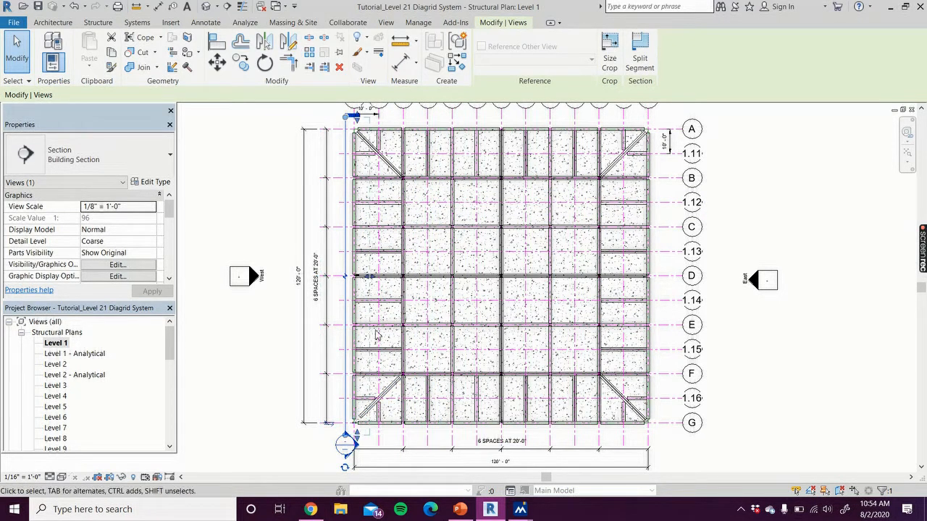
mouse_move(375, 280)
mouse_down()
mouse_move(390, 284)
mouse_move(368, 284)
mouse_up()
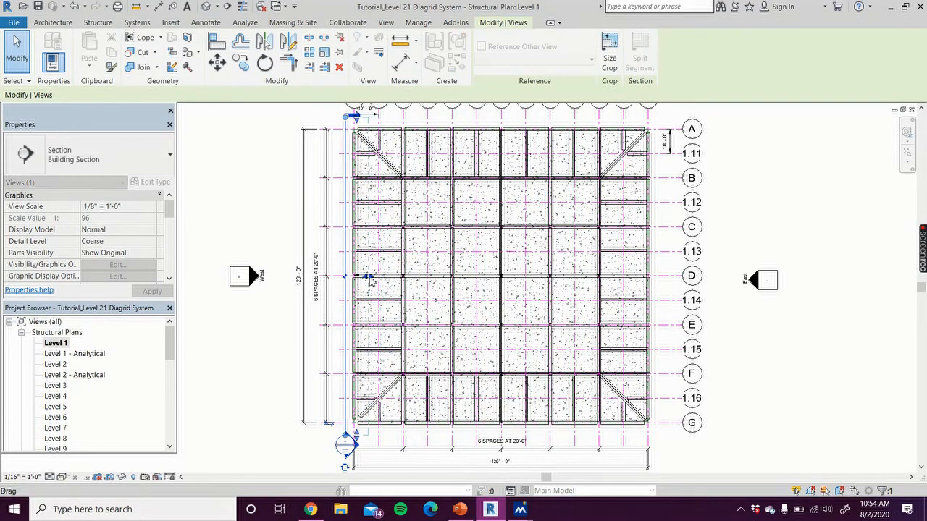
scroll(366, 288, up, 2)
scroll(366, 287, up, 2)
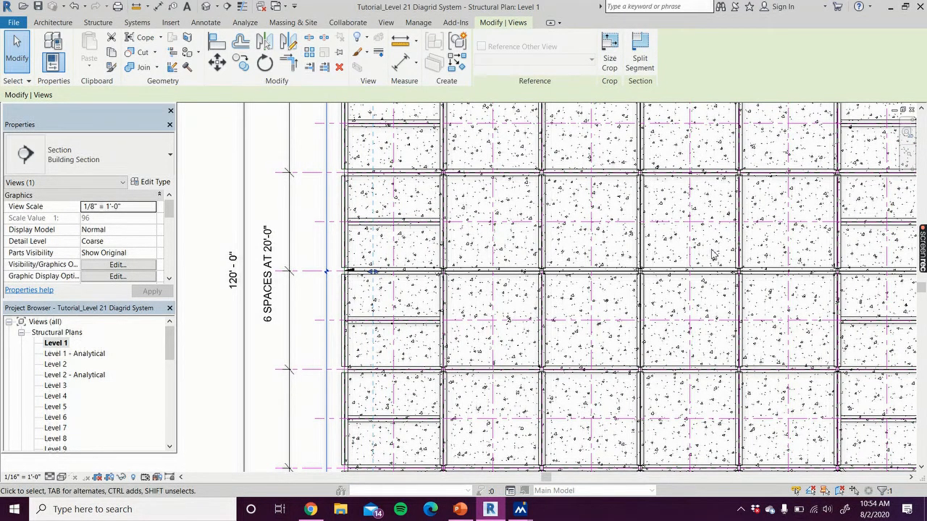
scroll(714, 255, down, 4)
click(435, 341)
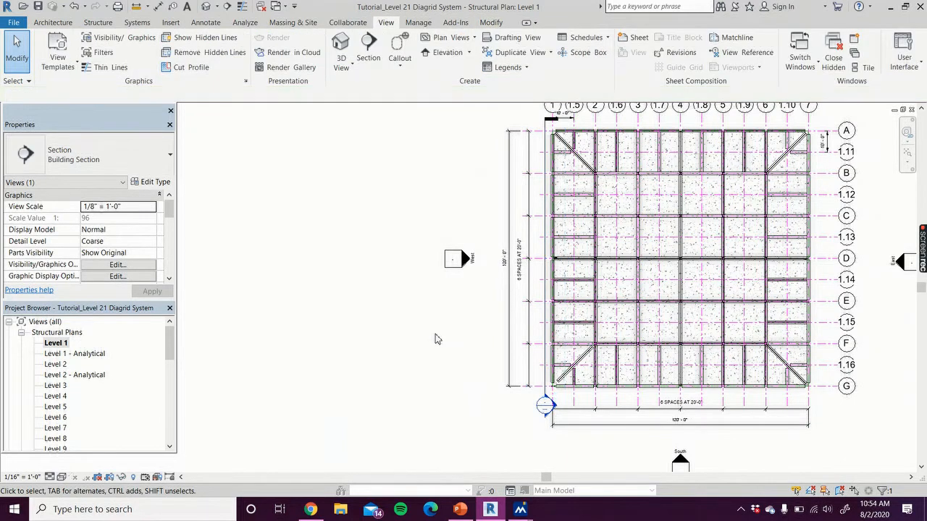
Draw a section along the south side outside grid G, facing the building, and shorten its view depth to just beyond grid G
middle_drag(437, 345, 360, 338)
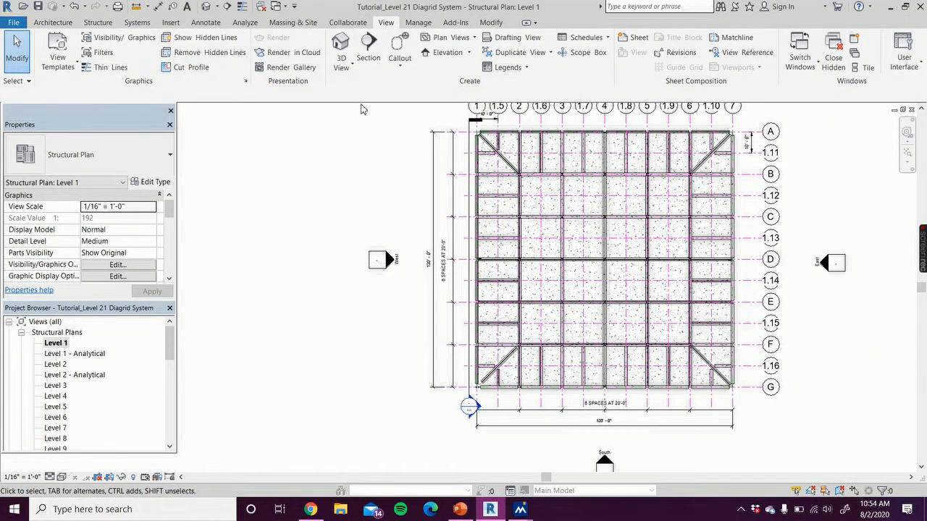
click(368, 48)
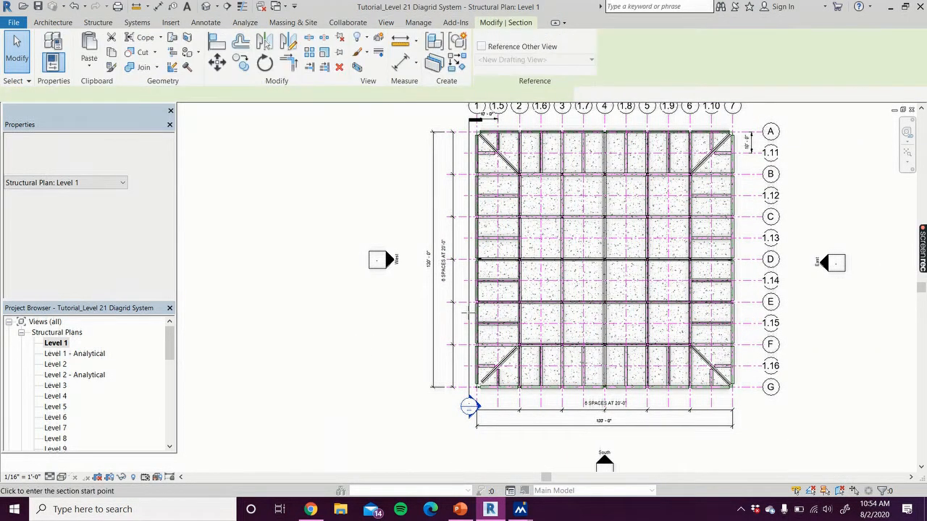
click(457, 407)
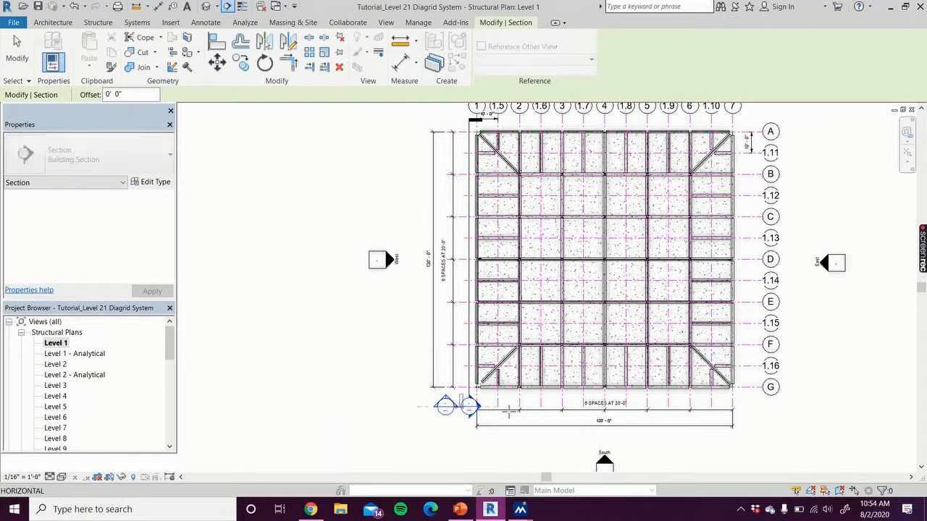
click(755, 407)
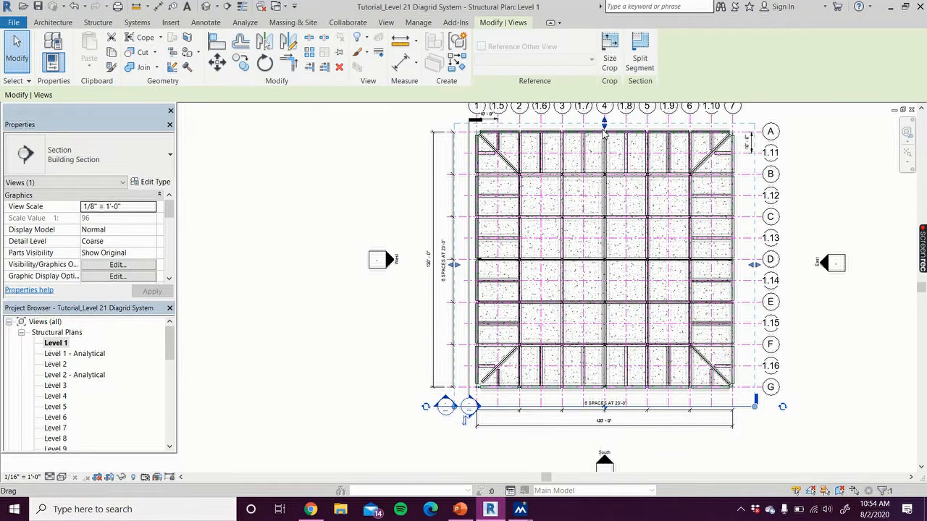
drag(605, 123, 610, 205)
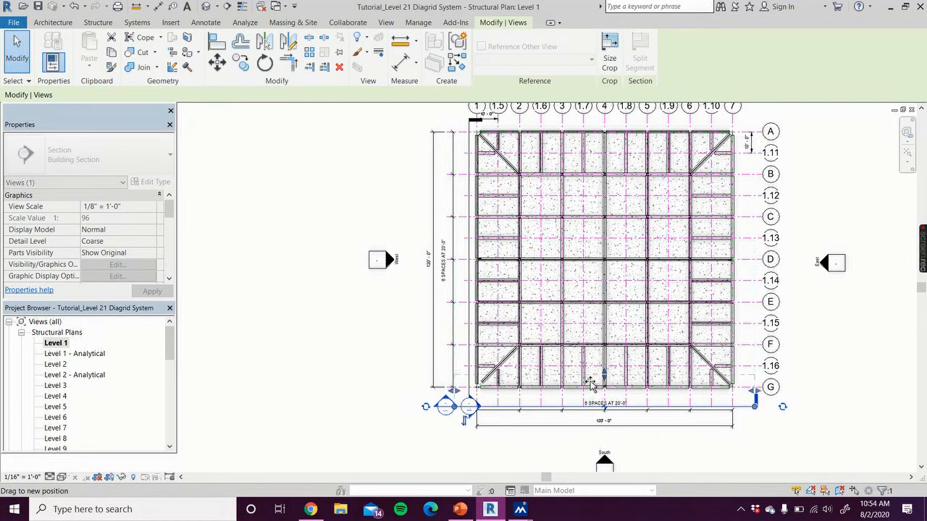
drag(591, 384, 593, 383)
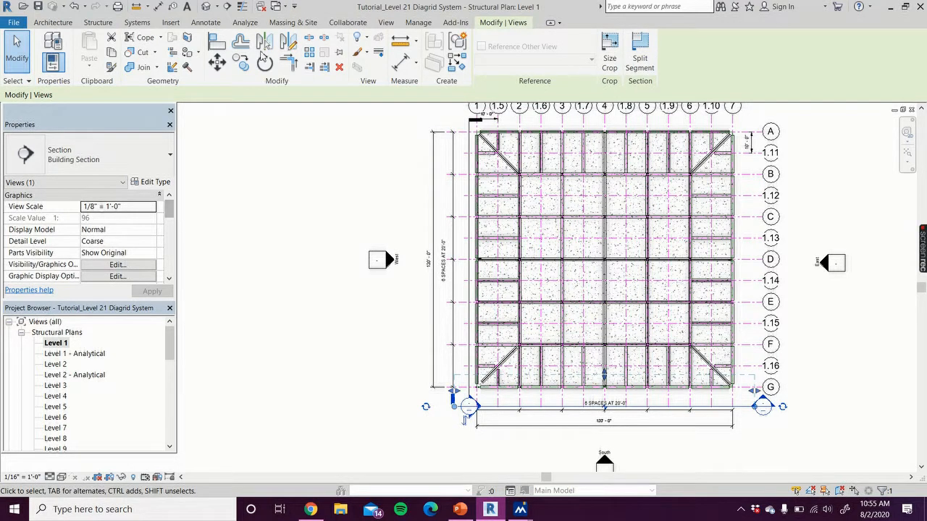
Draw a section along the east side outside grid 7, facing the building, with its view depth limited to the perimeter
click(386, 22)
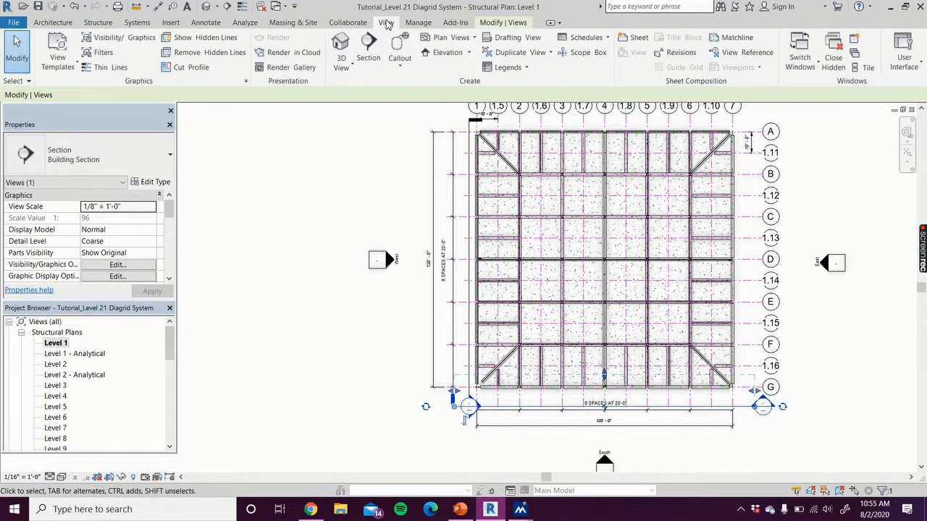
click(368, 57)
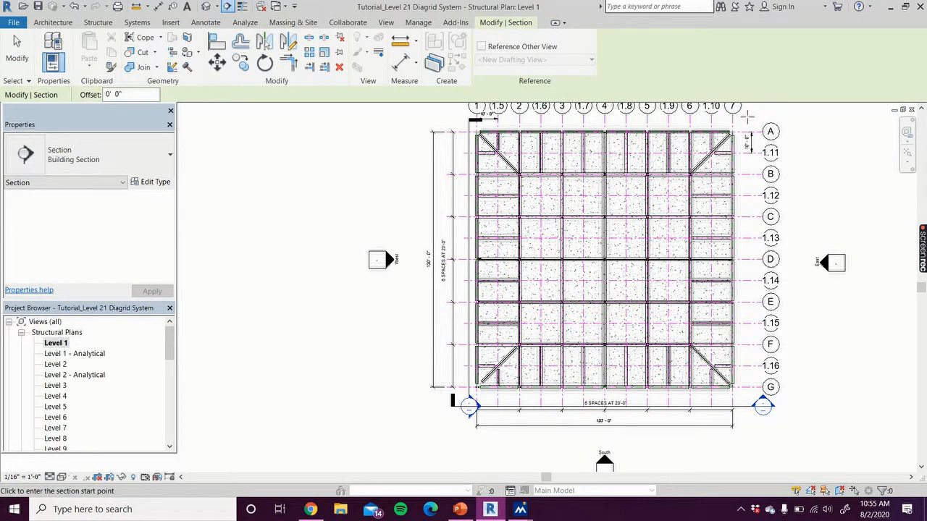
click(749, 107)
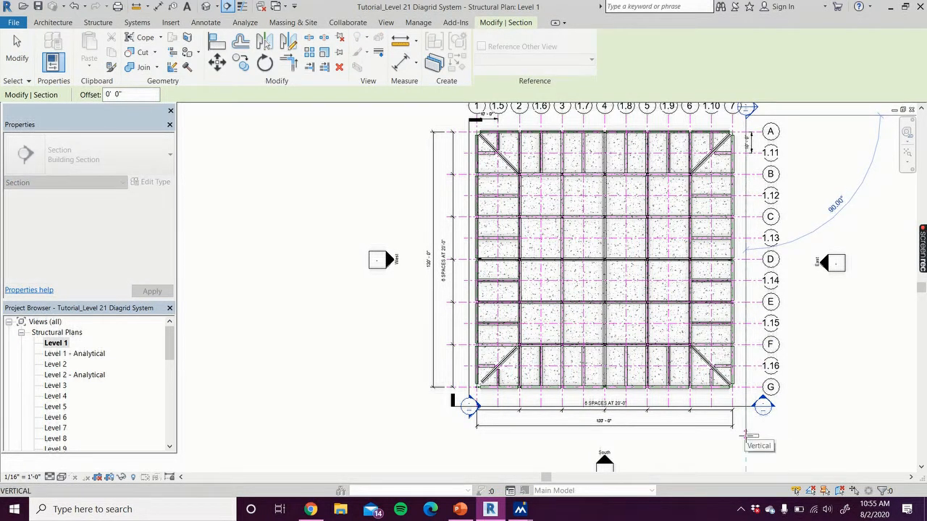
click(747, 436)
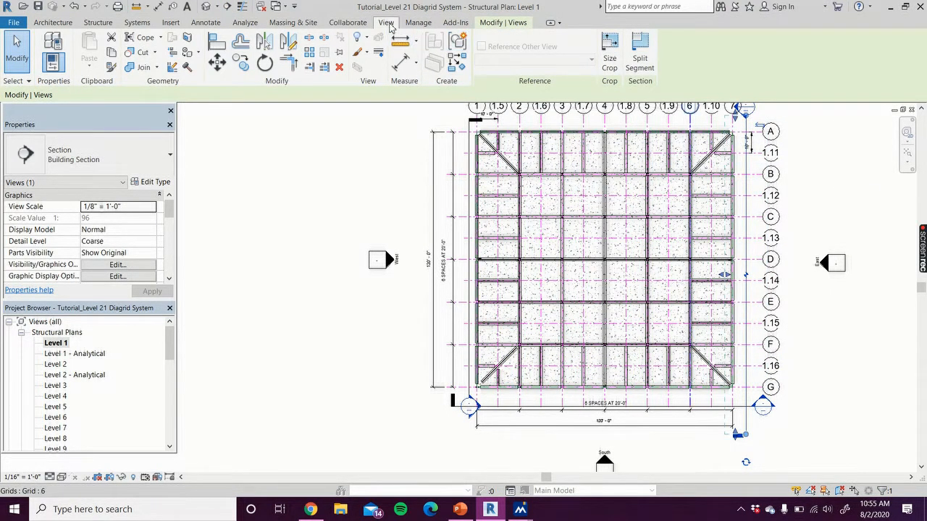
Draw a section along the north side outside grid A, face it toward the building and limit its depth to the perimeter
click(397, 24)
click(371, 56)
middle_drag(376, 153, 304, 216)
click(381, 183)
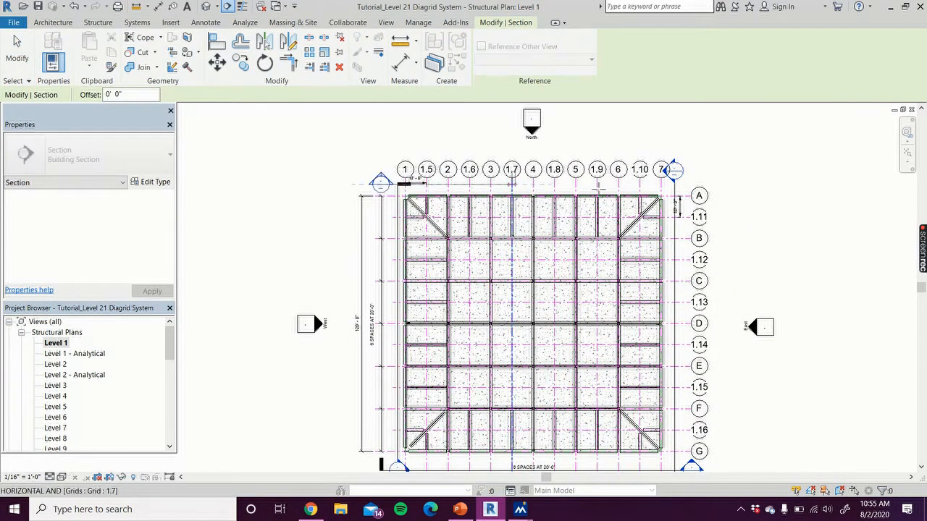
click(693, 177)
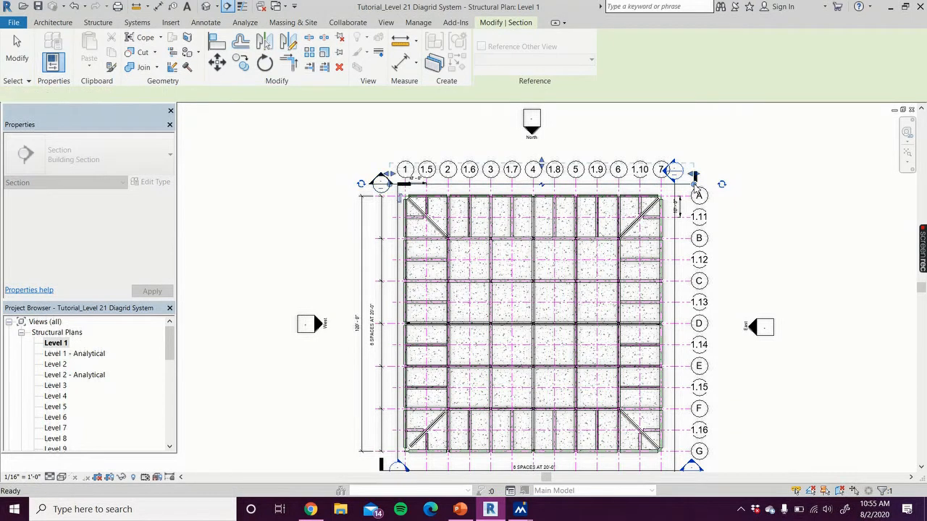
key(Escape)
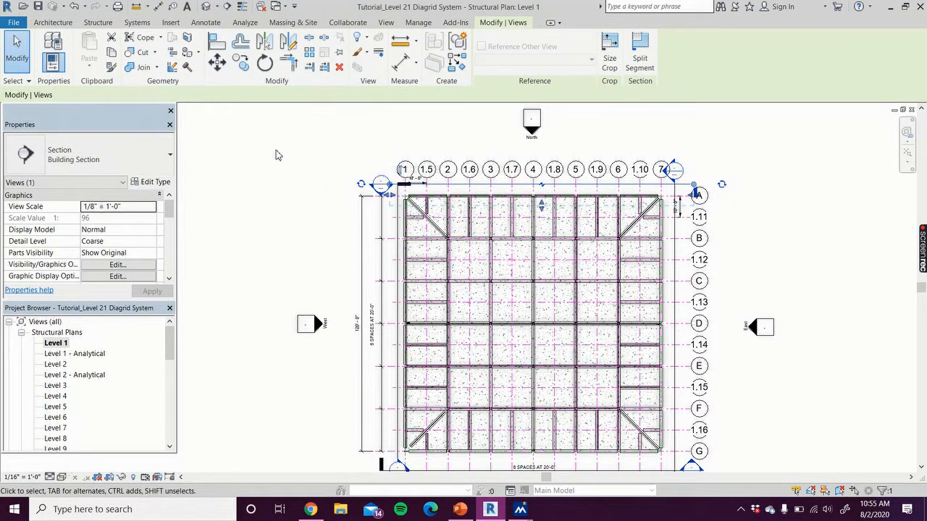
key(Escape)
Open the south section view and raise the upper edge of its crop region to just above Level 8
middle_drag(264, 210, 238, 124)
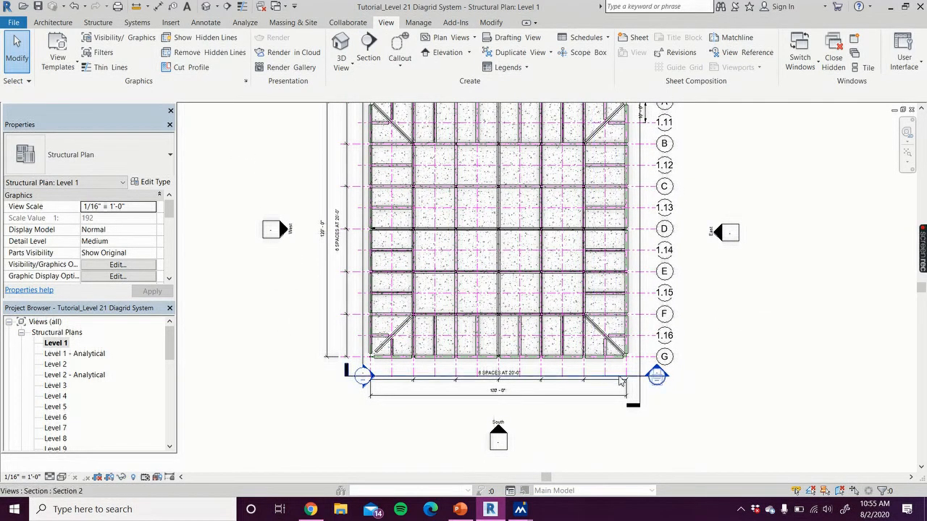
double_click(656, 376)
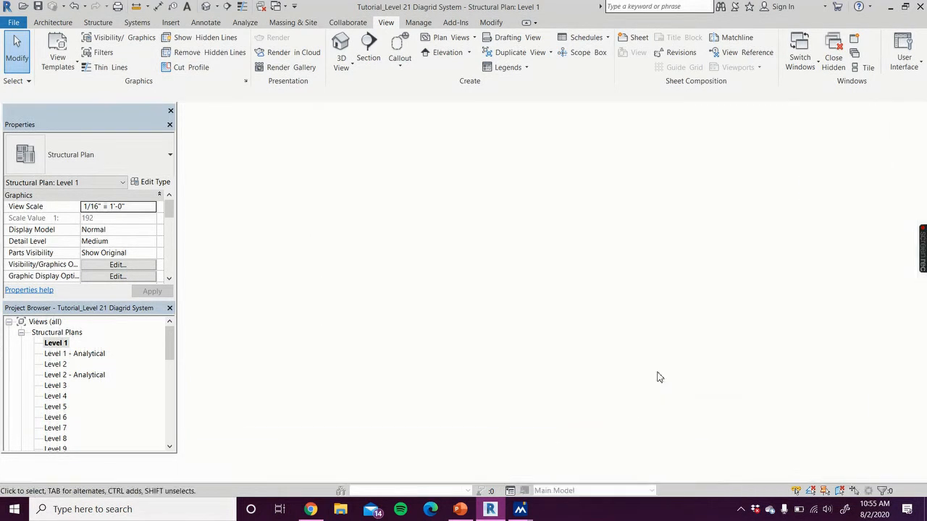
scroll(442, 366, down, 2)
middle_drag(443, 370, 462, 390)
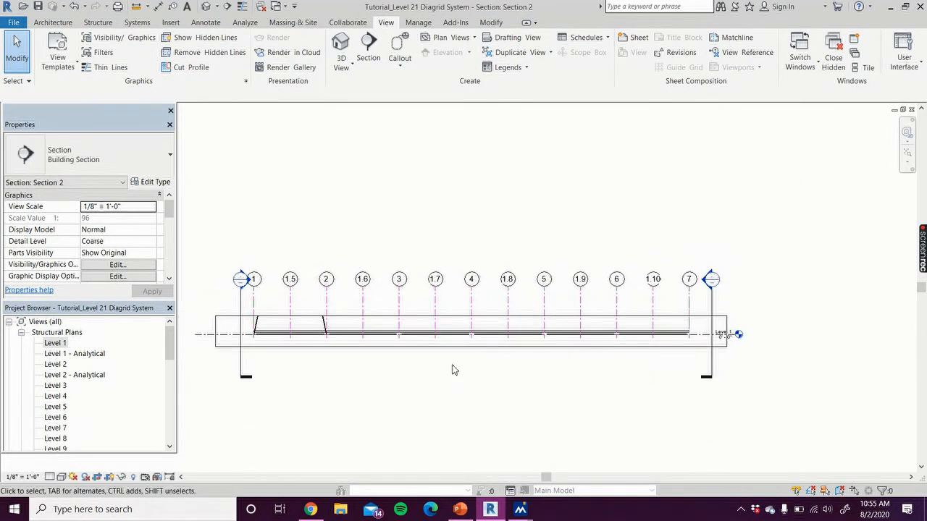
click(456, 317)
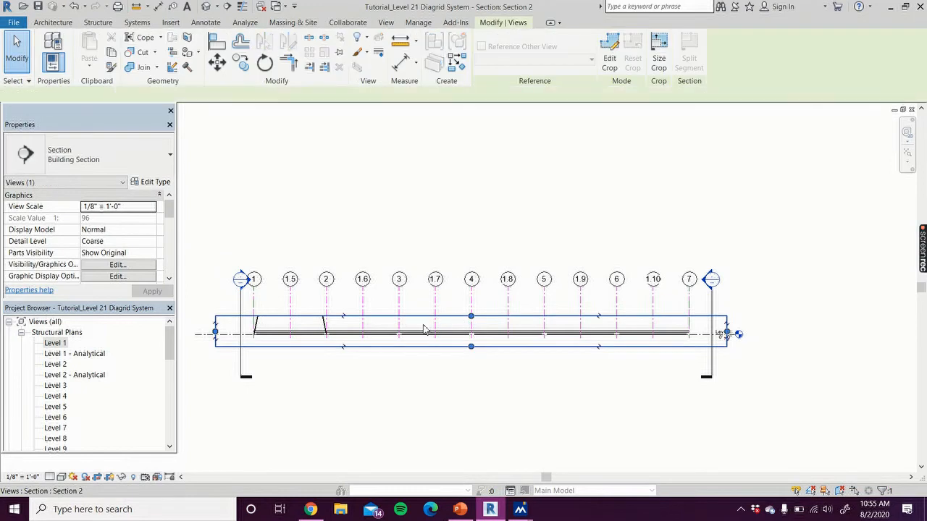
drag(471, 317, 472, 286)
drag(471, 183, 470, 103)
middle_drag(407, 141, 428, 265)
drag(490, 234, 487, 120)
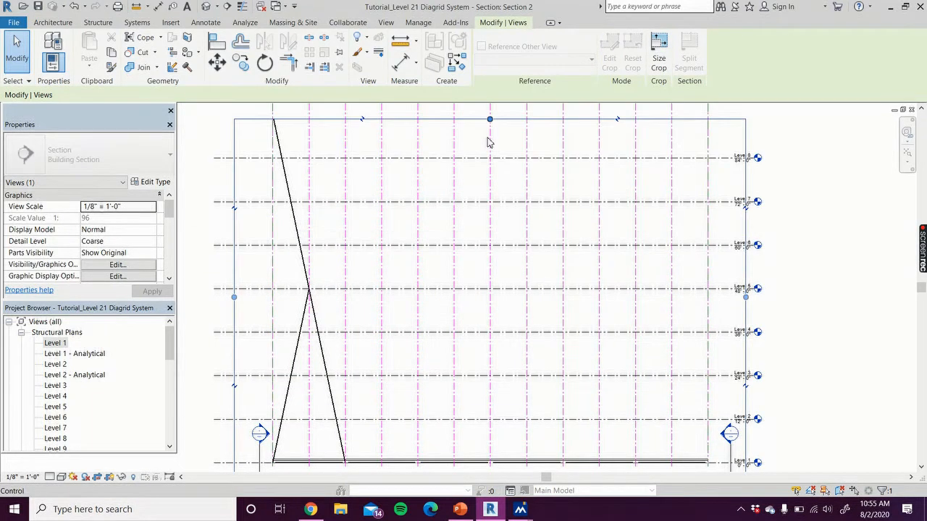
Raise the upper edge of the south section's crop region to just above Level 10
scroll(489, 166, down, 2)
middle_drag(464, 161, 476, 233)
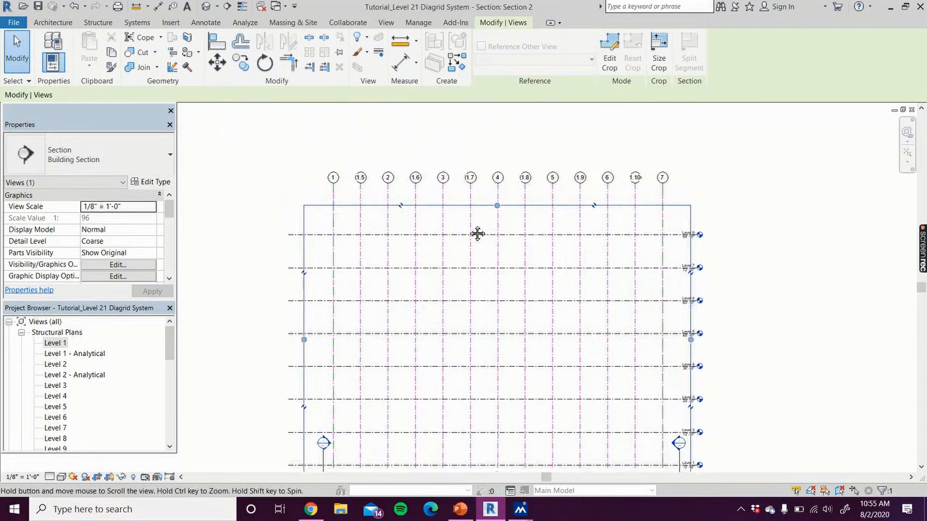
drag(497, 209, 496, 143)
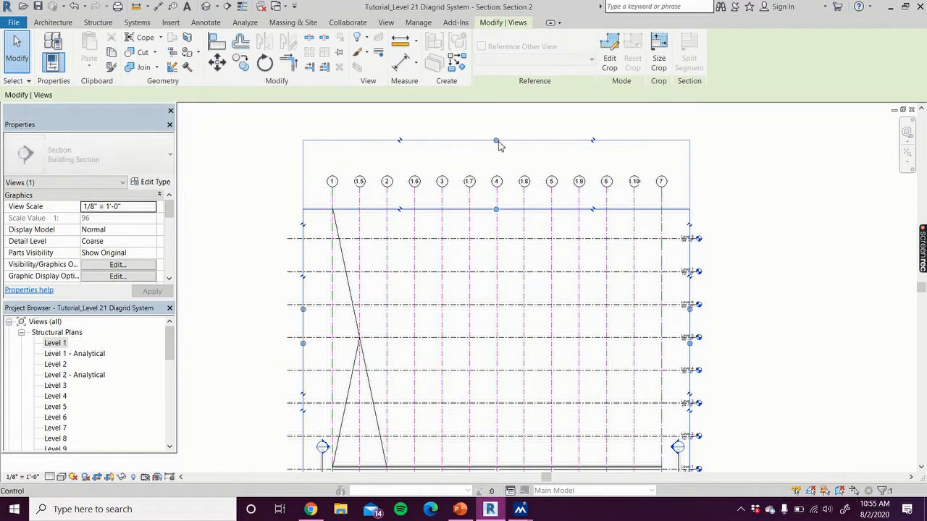
click(753, 197)
middle_drag(736, 336, 717, 288)
scroll(249, 244, down, 1)
middle_drag(249, 275, 240, 437)
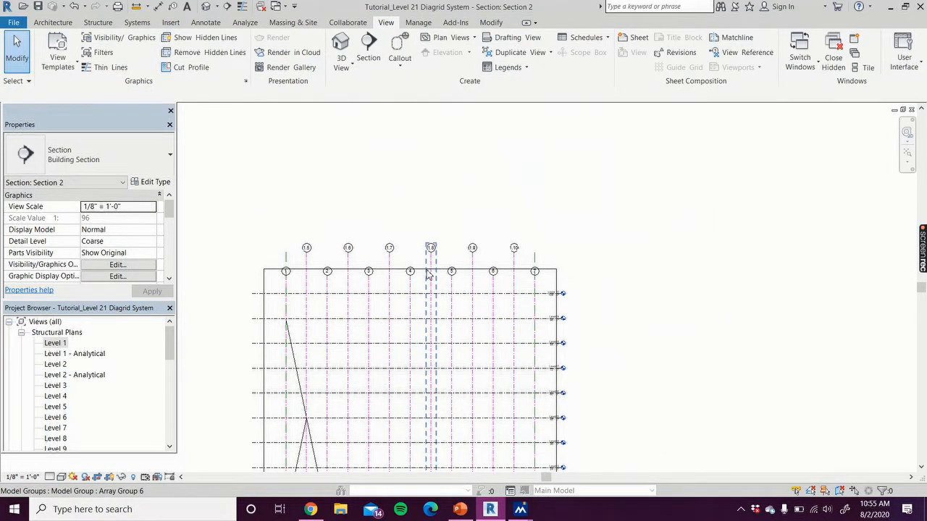
Extend the south section's crop region further upward to take in the building's remaining upper levels
click(404, 273)
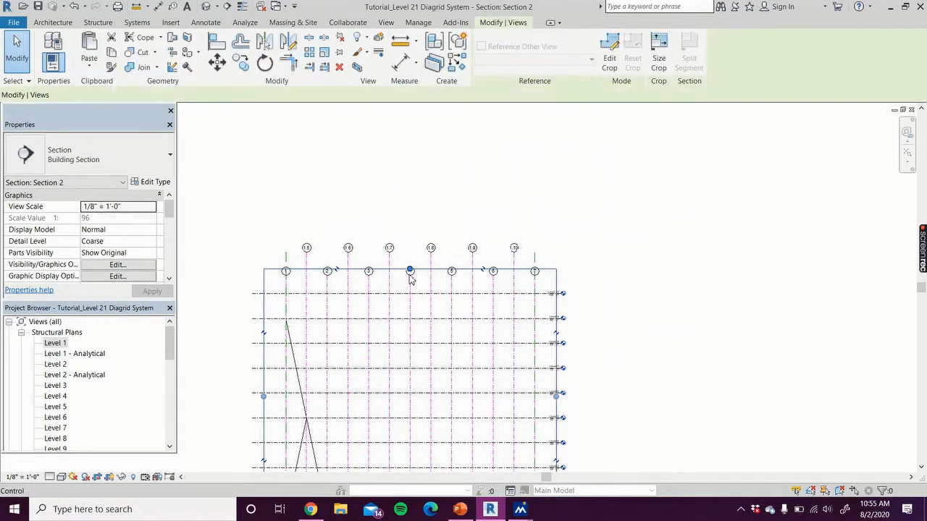
drag(410, 270, 427, 126)
drag(546, 144, 434, 120)
scroll(434, 120, down, 5)
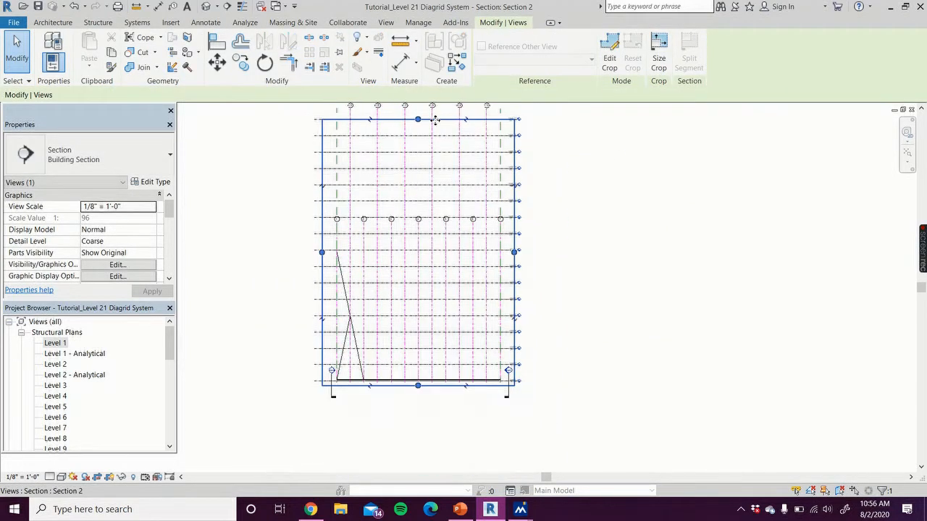
middle_drag(325, 200, 290, 308)
drag(382, 274, 381, 128)
click(515, 368)
middle_drag(555, 338, 612, 223)
Set the south section view's detail level to Medium so the slanted columns show their true profile
scroll(388, 322, up, 2)
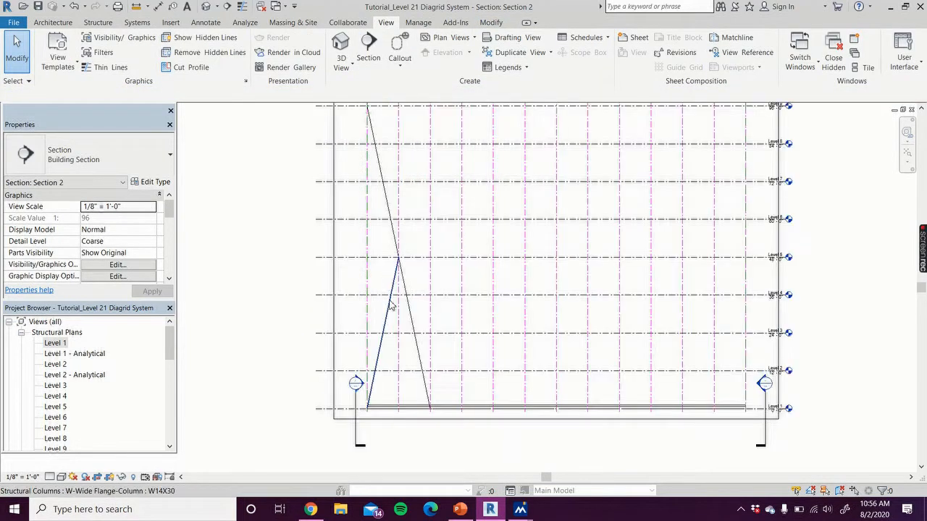
click(49, 476)
click(73, 452)
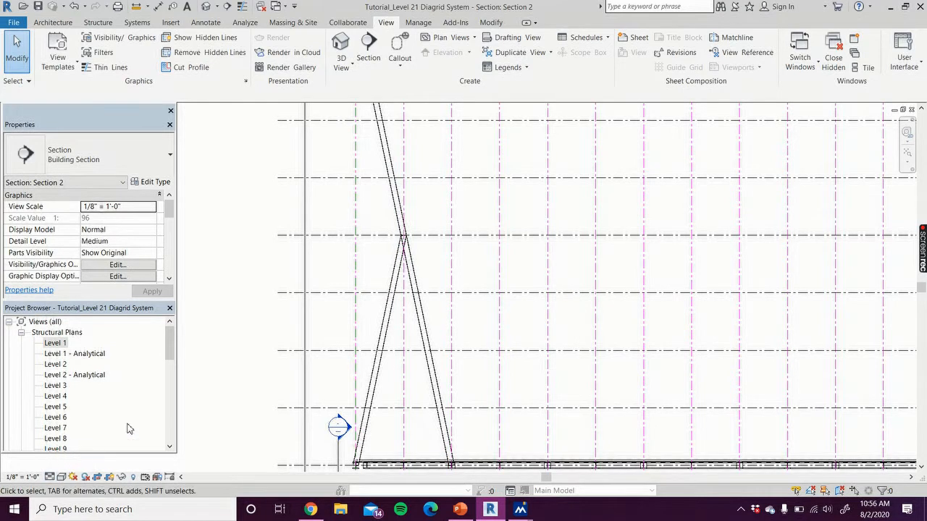
Place a slanted W14X30 column on a named work plane, from grid 1.5 at Level 5 to grid 2 at Level 9
click(98, 23)
click(100, 55)
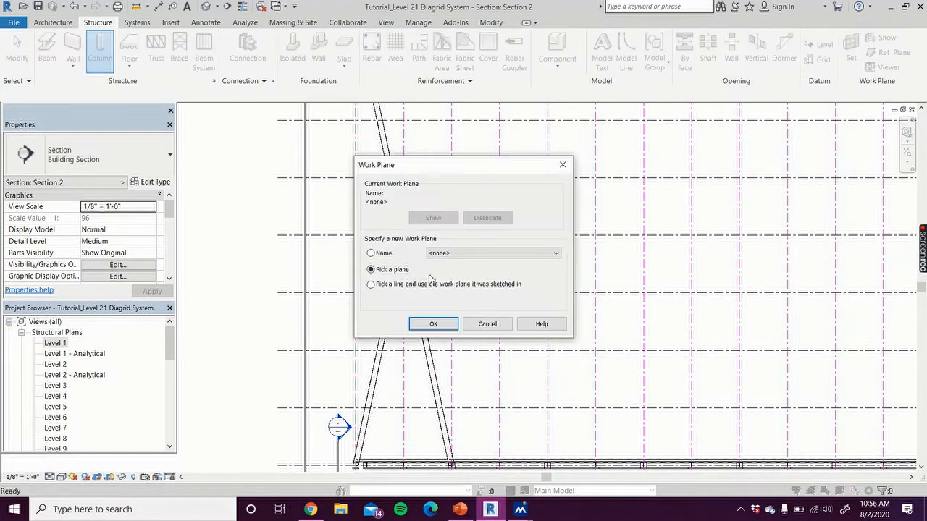
click(492, 253)
scroll(482, 405, down, 5)
scroll(482, 411, down, 3)
click(483, 484)
click(433, 324)
click(404, 235)
middle_drag(425, 136, 386, 366)
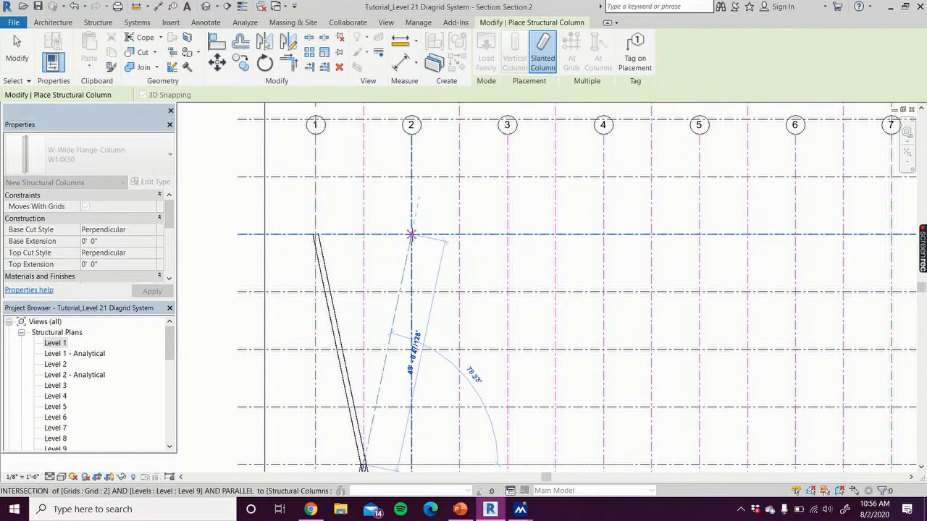
click(411, 234)
key(Escape)
key(Escape)
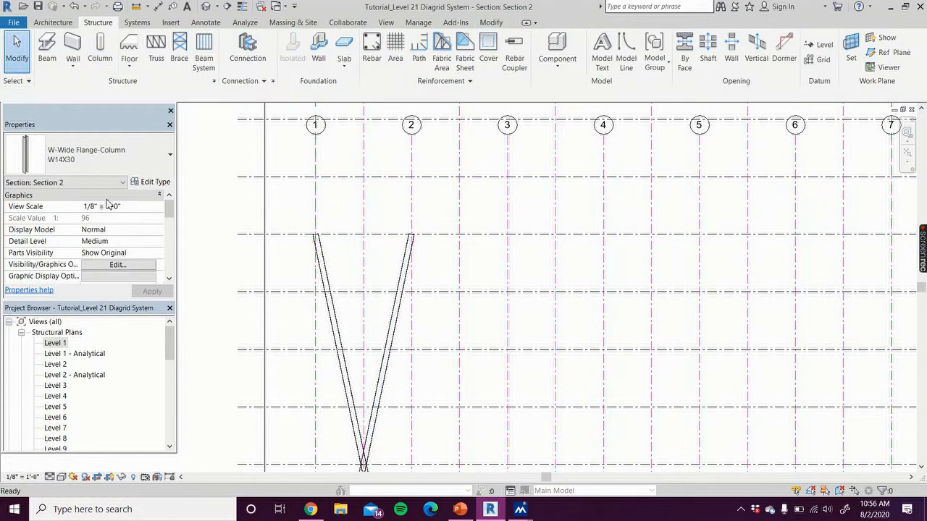
Check the crossing slanted columns in the {3D} view and expand the list of building sections
scroll(58, 362, down, 8)
double_click(52, 364)
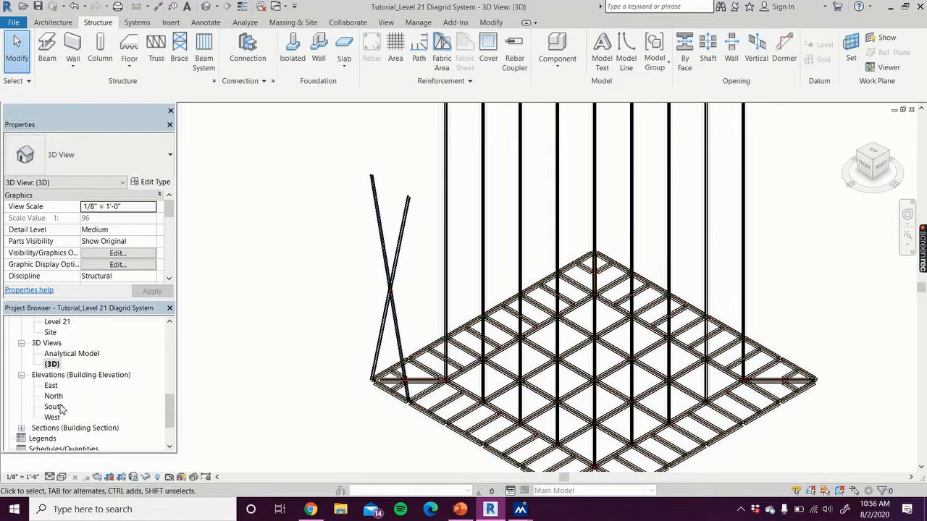
scroll(85, 419, down, 1)
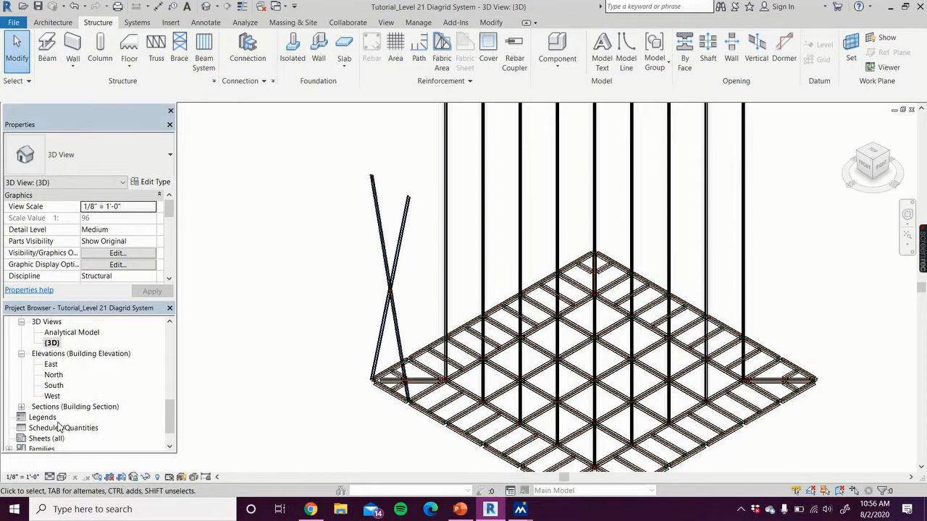
click(21, 408)
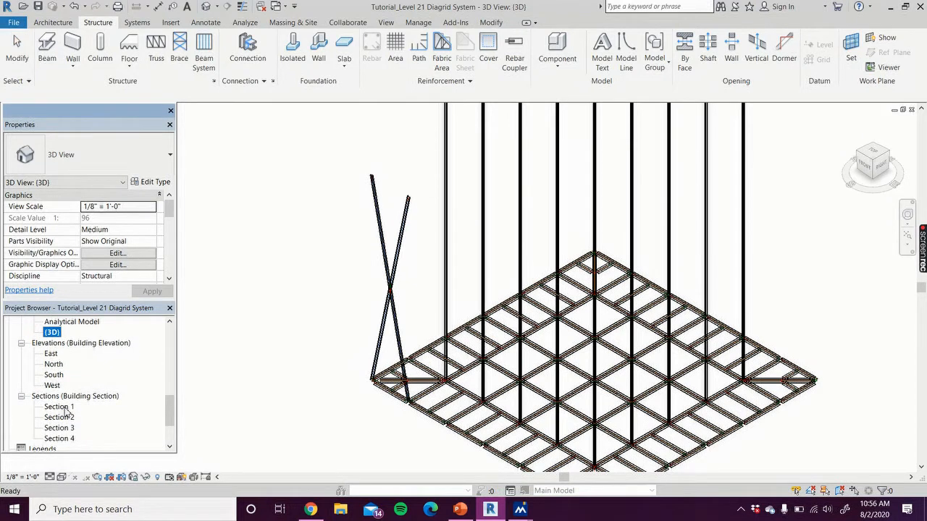
Open the Level 1 structural plan and rename the section along the building's south side as South Section
drag(169, 415, 170, 345)
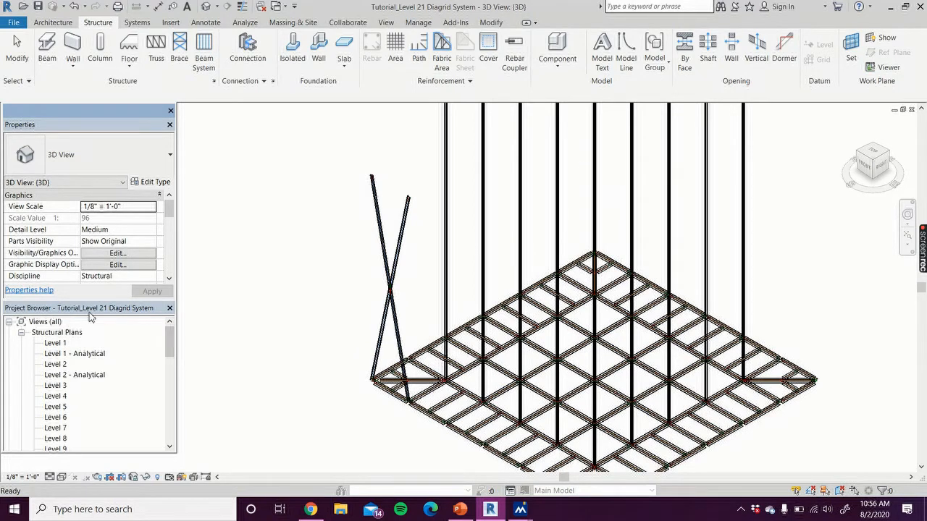
double_click(54, 345)
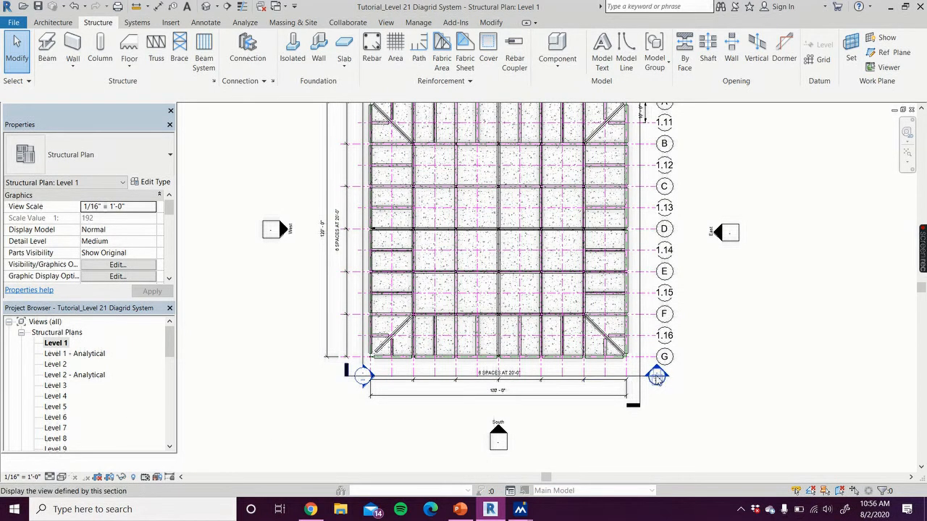
click(629, 377)
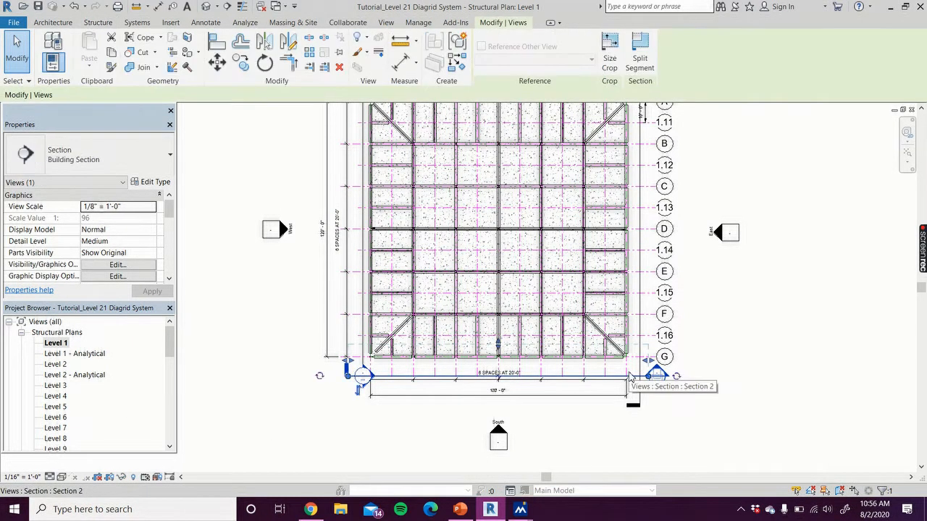
scroll(80, 243, down, 6)
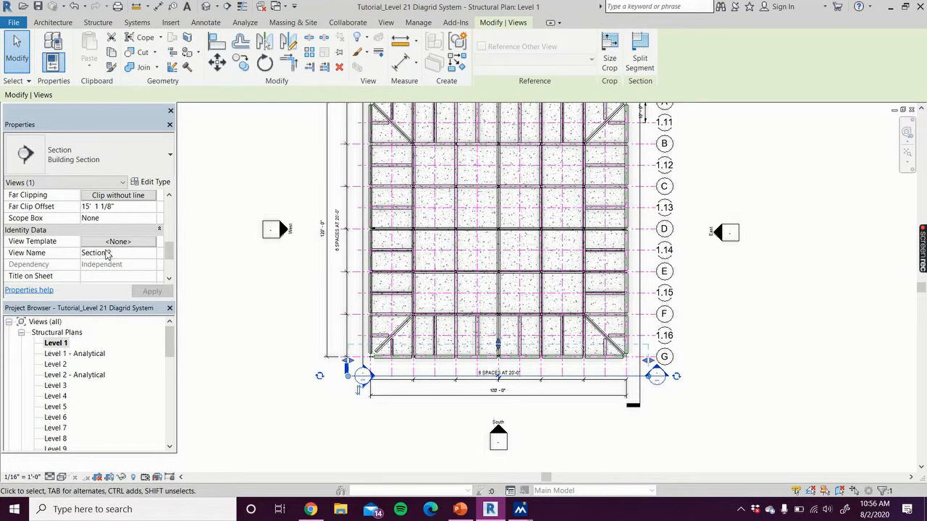
click(110, 253)
drag(105, 255, 80, 254)
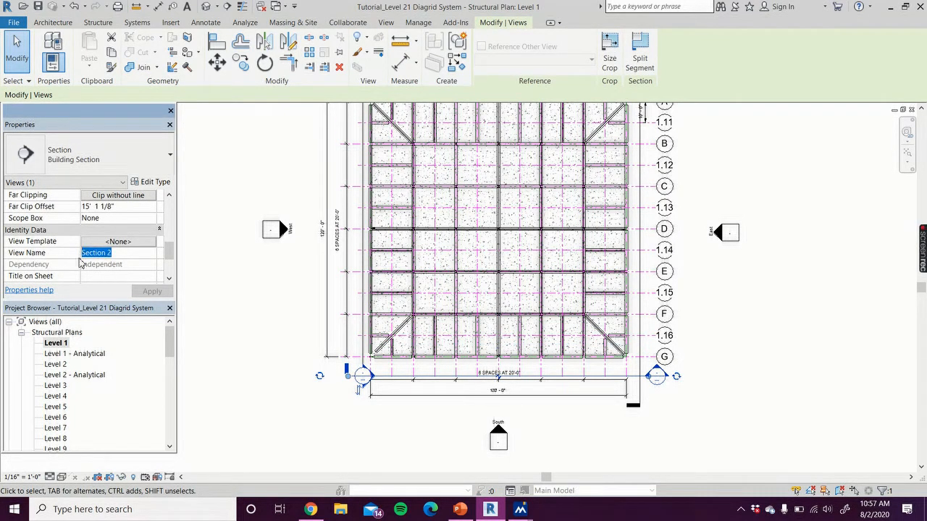
text(South)
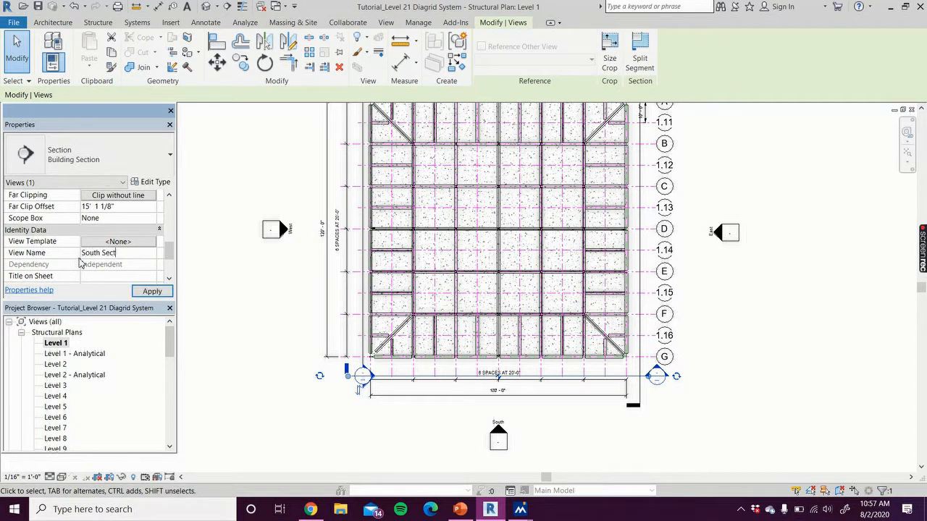
click(163, 292)
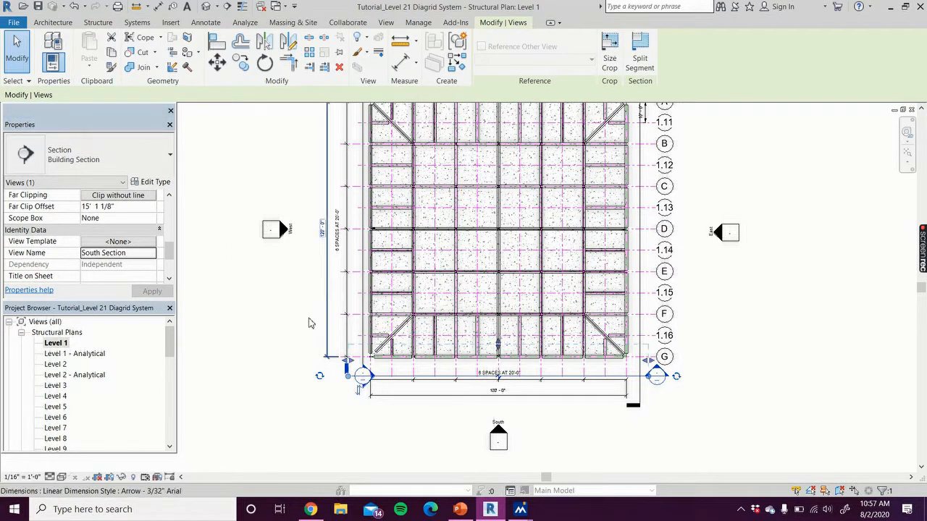
Rename the section along the building's west side, next to grid 1, as West Section
middle_drag(281, 330, 240, 383)
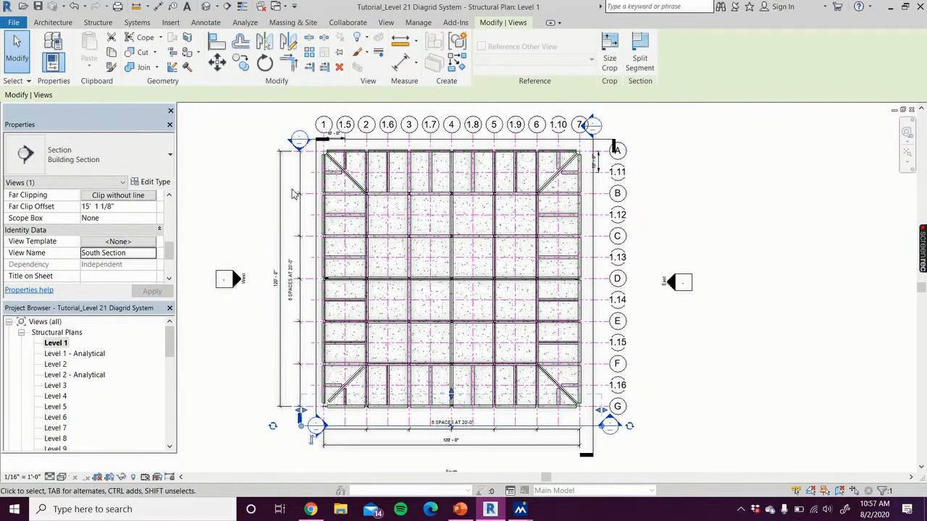
click(316, 382)
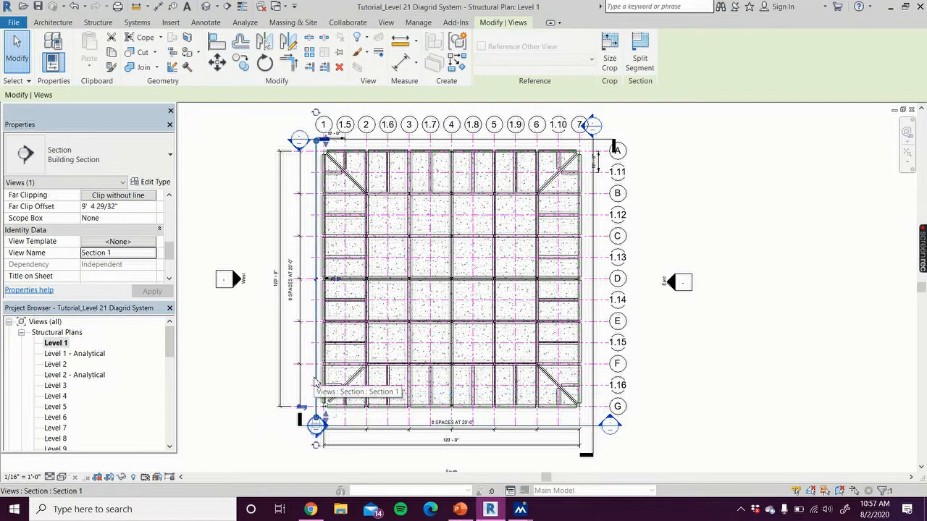
click(128, 252)
text(West)
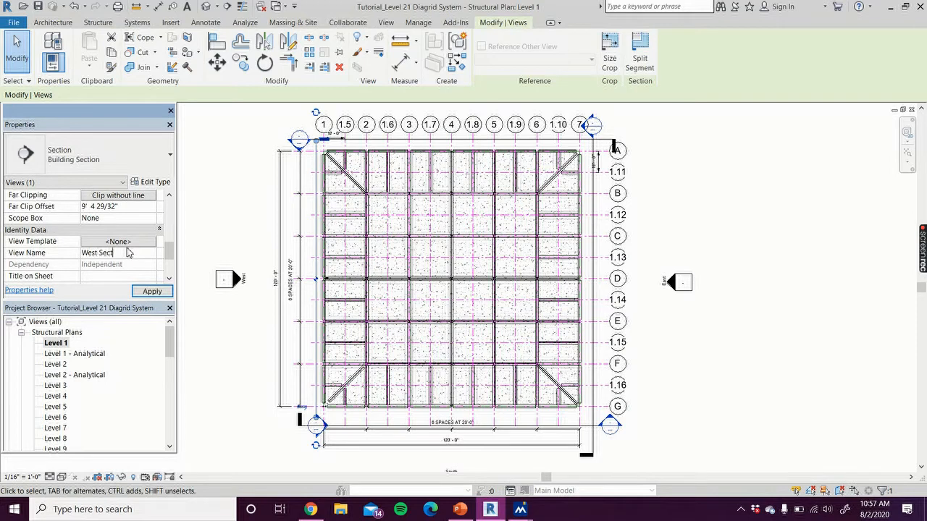
click(152, 292)
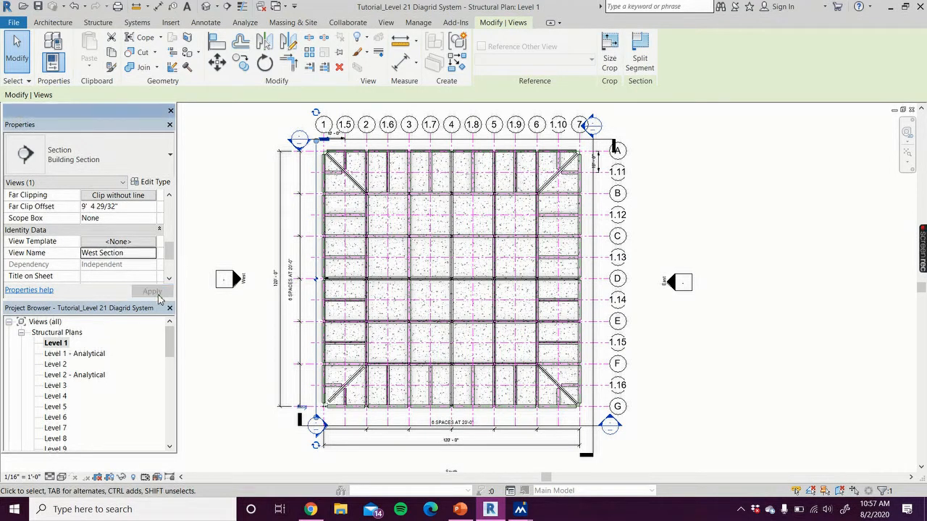
Rename the section along the building's north side, next to grid A, as North Section
click(413, 139)
click(129, 255)
text(North)
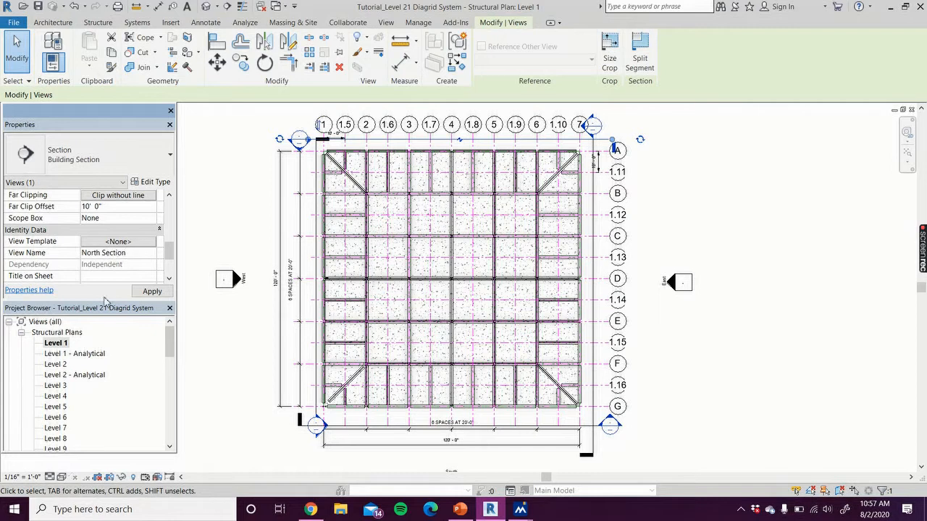
click(152, 292)
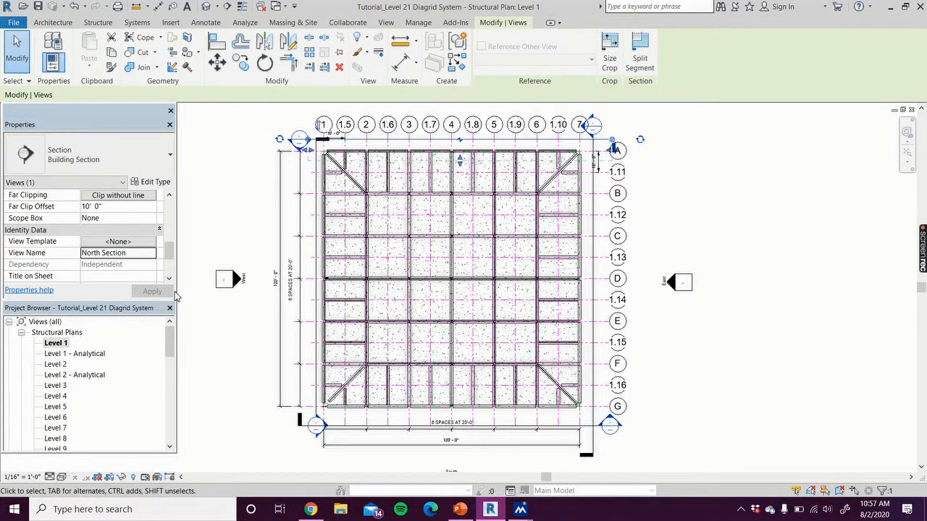
Rename the section along the building's east side, next to grid 7, as East Section
click(592, 418)
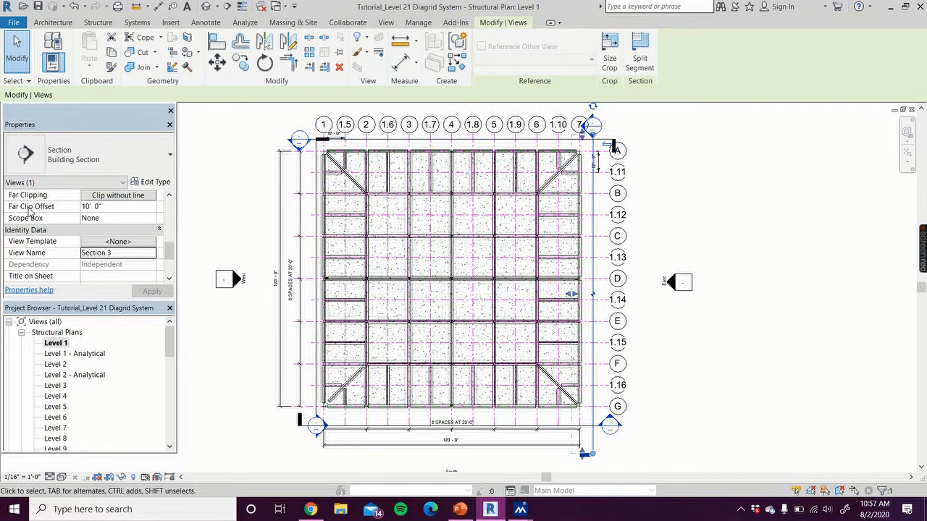
click(139, 254)
text(East Sec)
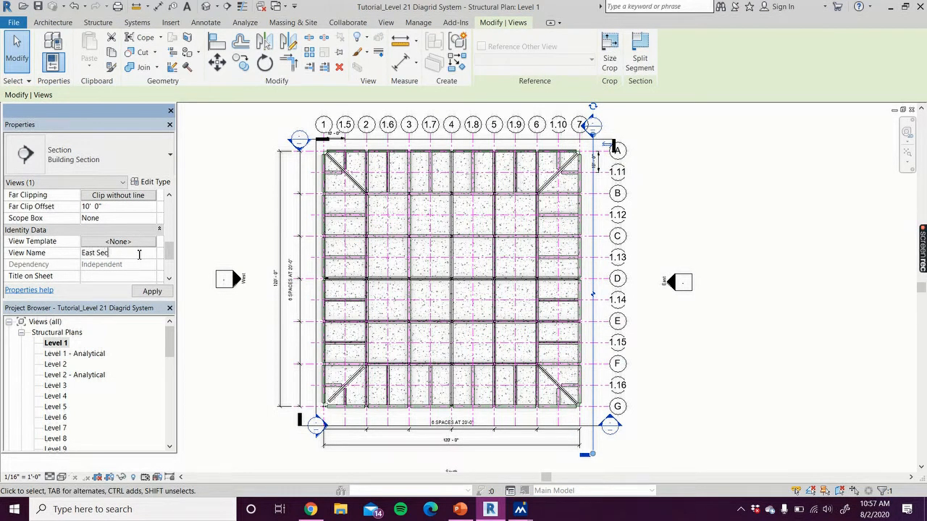
text(tion)
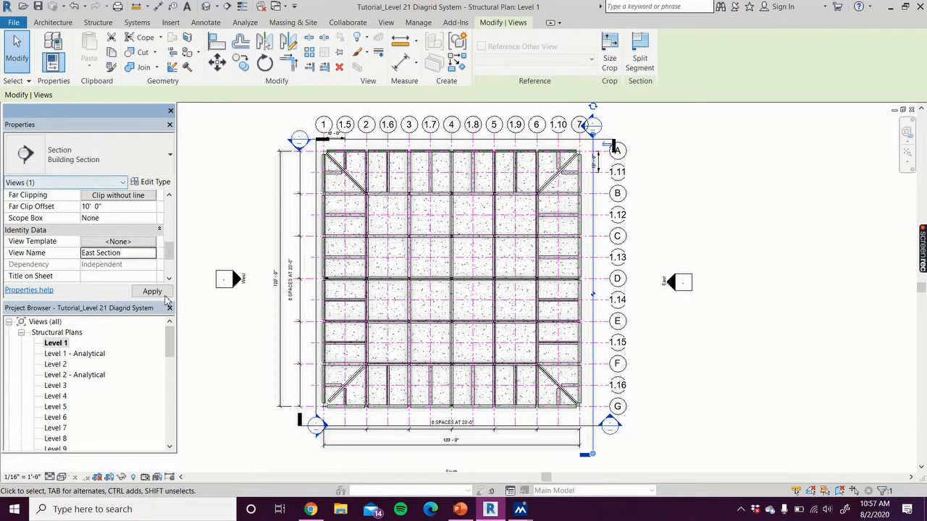
click(157, 294)
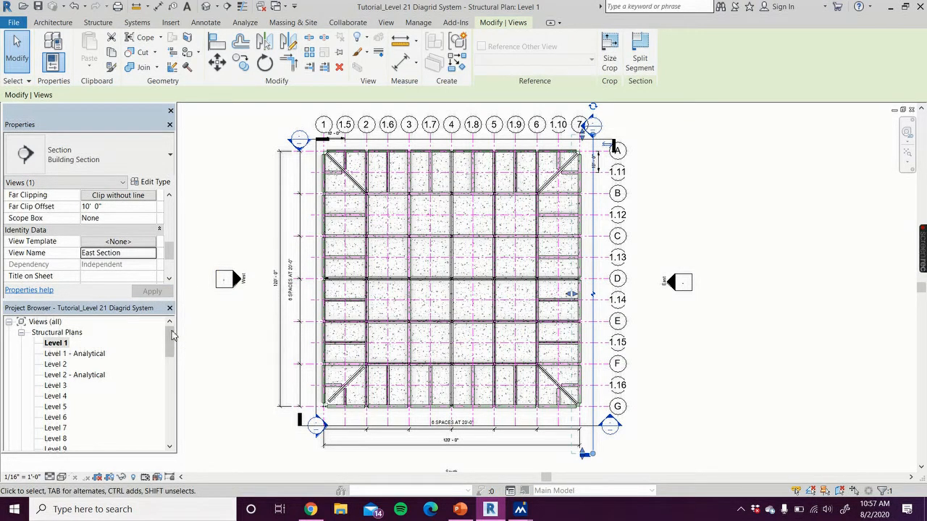
Open the South Section view and look over the slanted columns from Level 1 to Level 9
drag(172, 349, 163, 438)
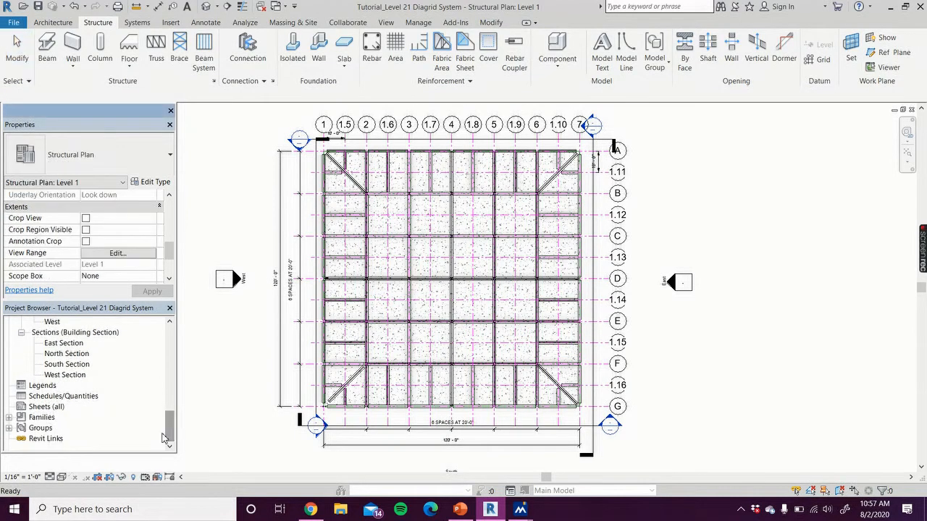
double_click(73, 364)
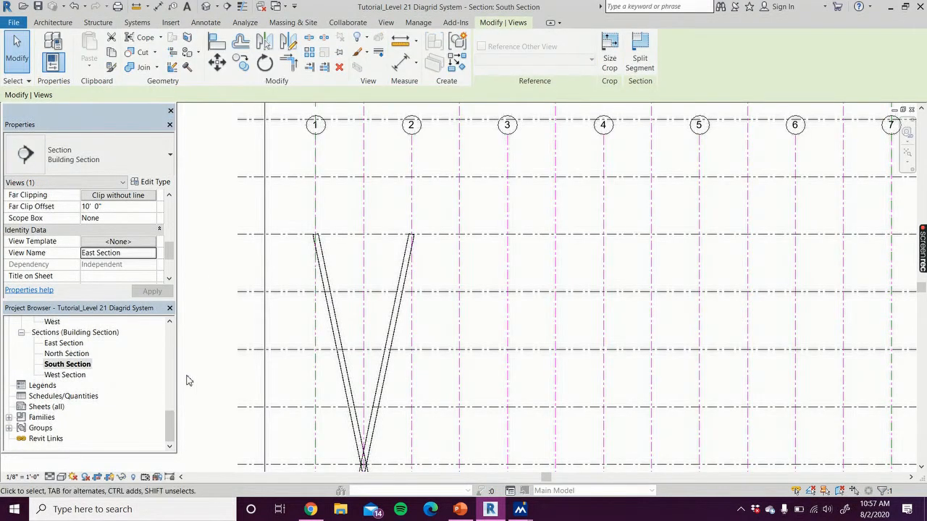
scroll(187, 380, down, 3)
middle_drag(195, 385, 196, 231)
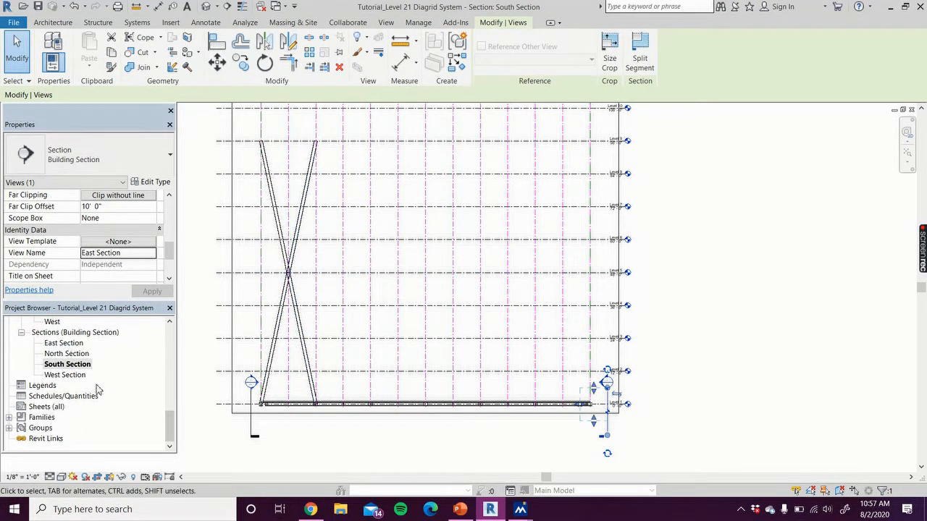
Open the Analytical Model 3D view and examine how the slanted columns connect at their crossing point and base
scroll(98, 391, up, 2)
scroll(98, 390, up, 3)
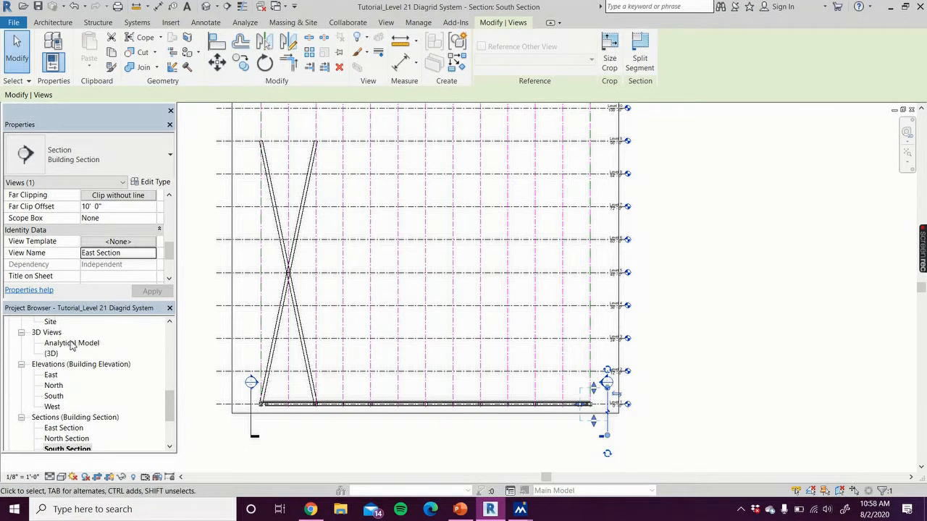
double_click(72, 342)
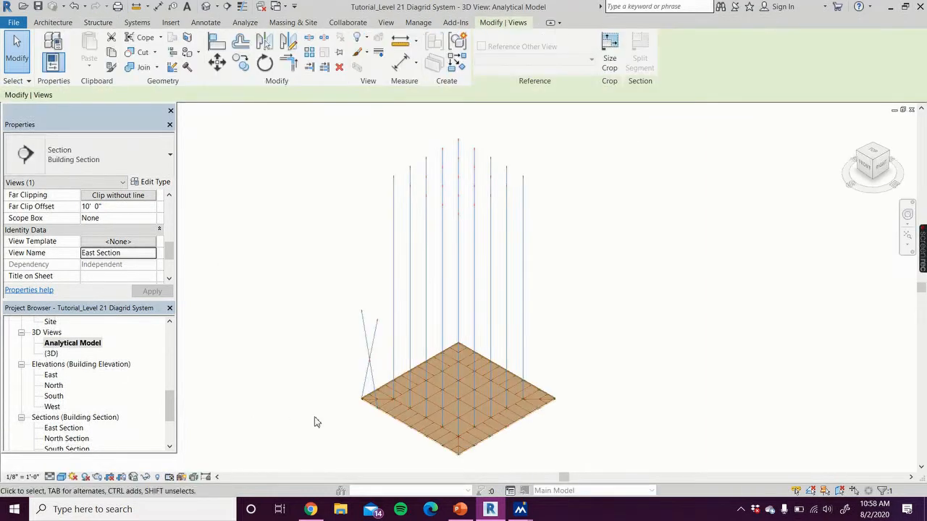
scroll(357, 398, up, 2)
scroll(380, 421, up, 3)
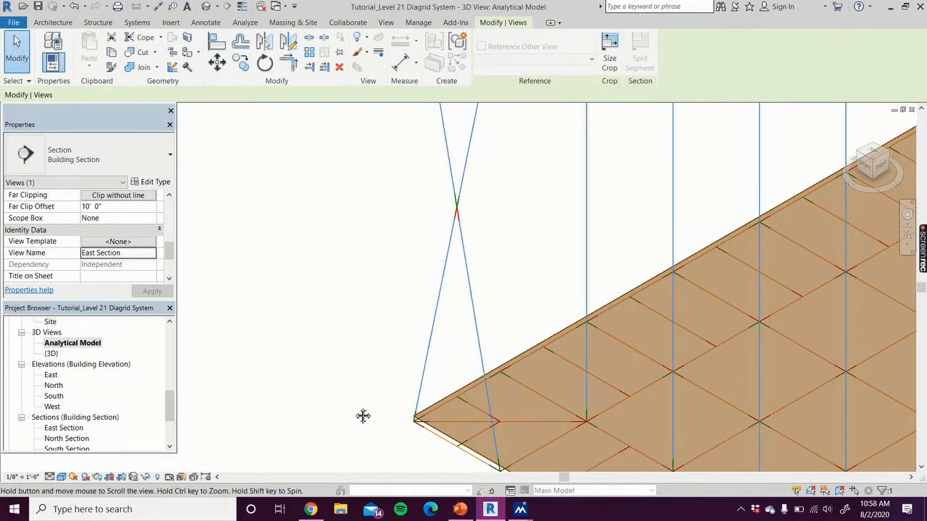
scroll(355, 399, up, 1)
scroll(307, 401, down, 2)
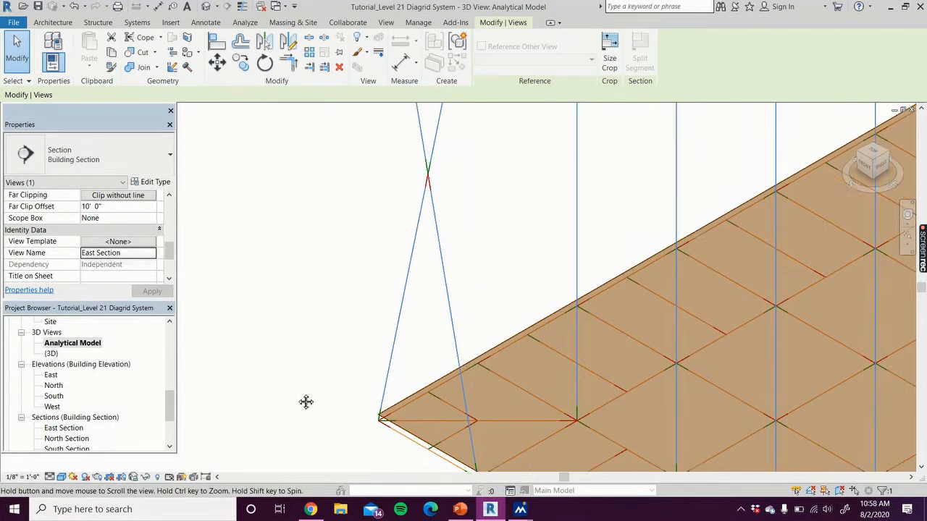
scroll(386, 262, up, 2)
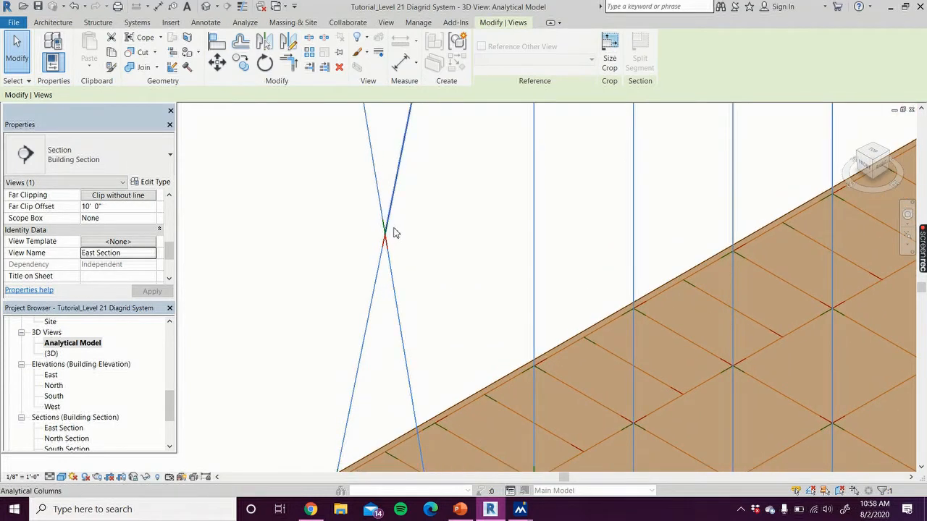
middle_drag(355, 223, 298, 284)
scroll(288, 435, down, 4)
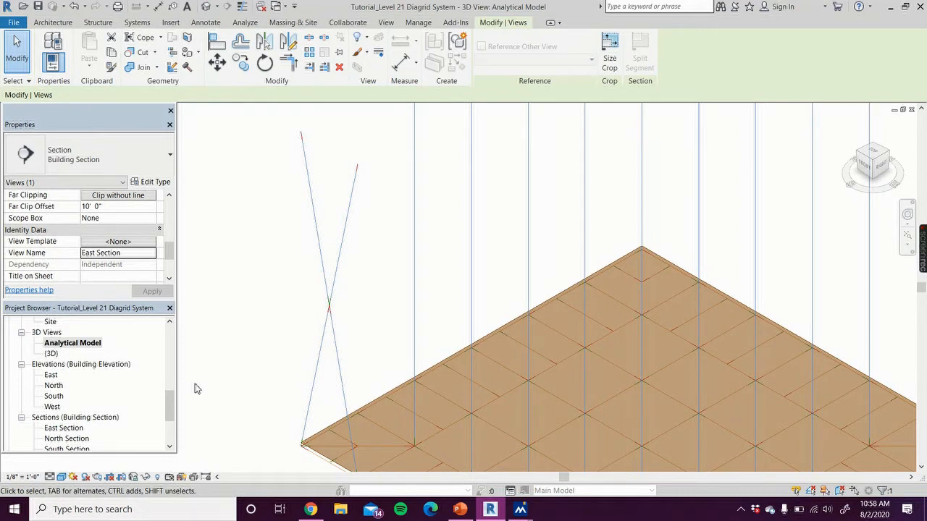
Return to the South Section view and clear the current selection
key(Escape)
scroll(171, 410, down, 3)
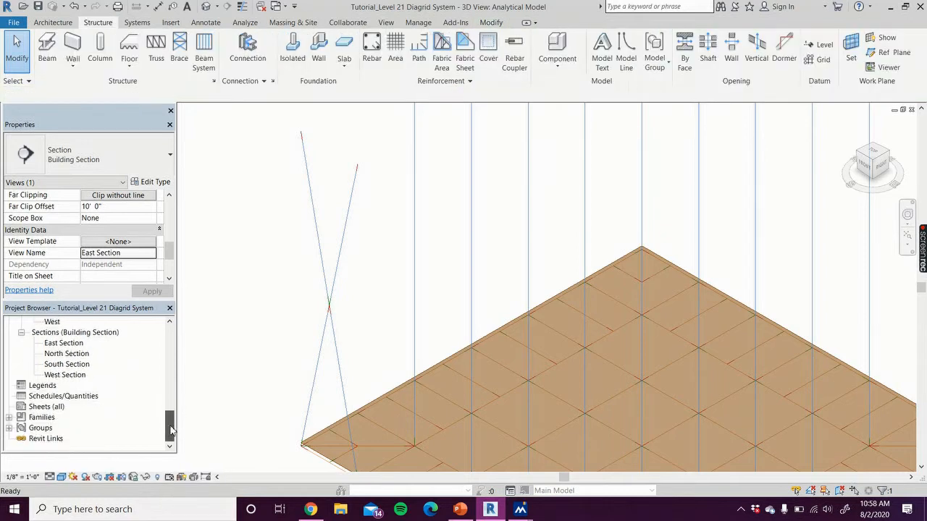
double_click(66, 364)
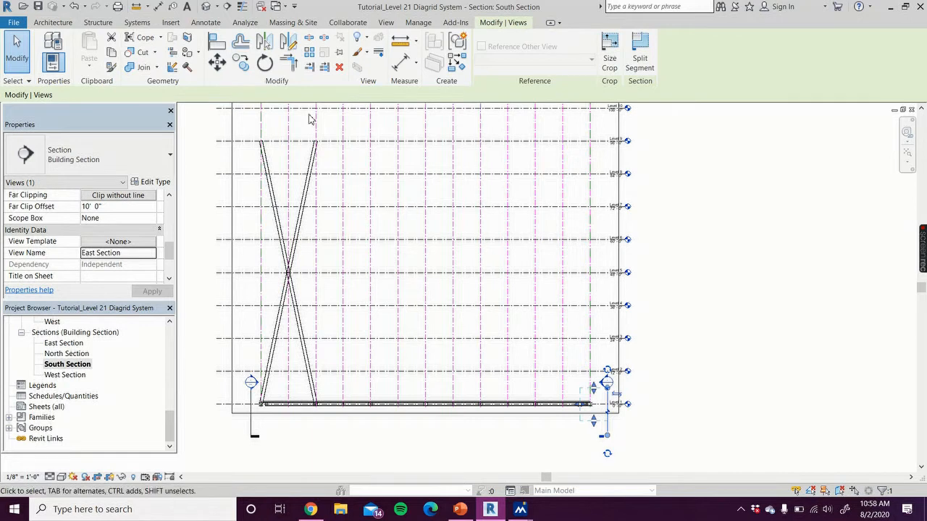
key(Escape)
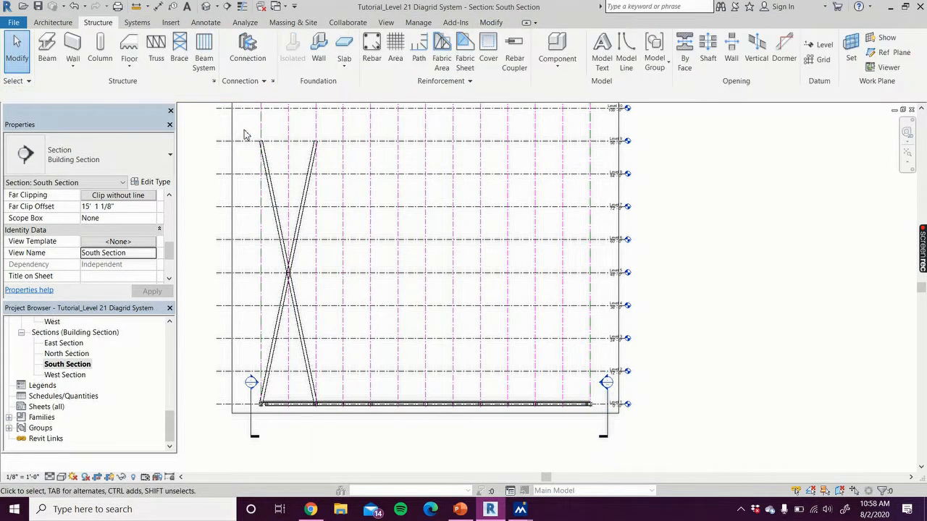
Select the X-shaped bay between grids 1 and 2 and filter the selection to Structural Columns only
drag(243, 128, 342, 456)
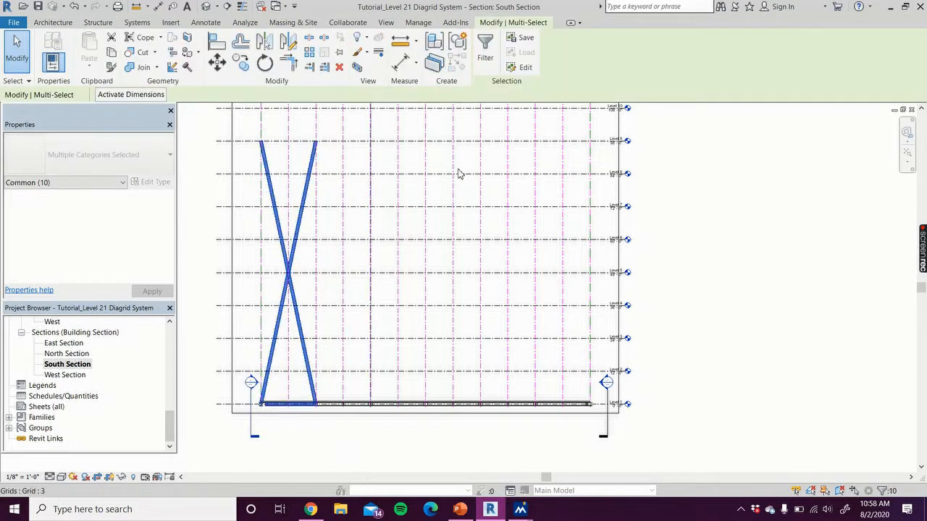
click(485, 49)
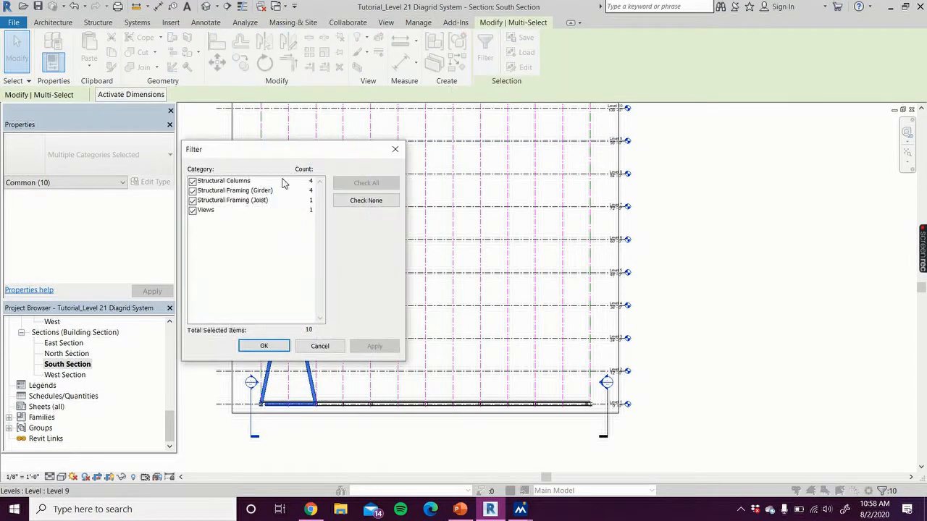
click(193, 211)
click(192, 201)
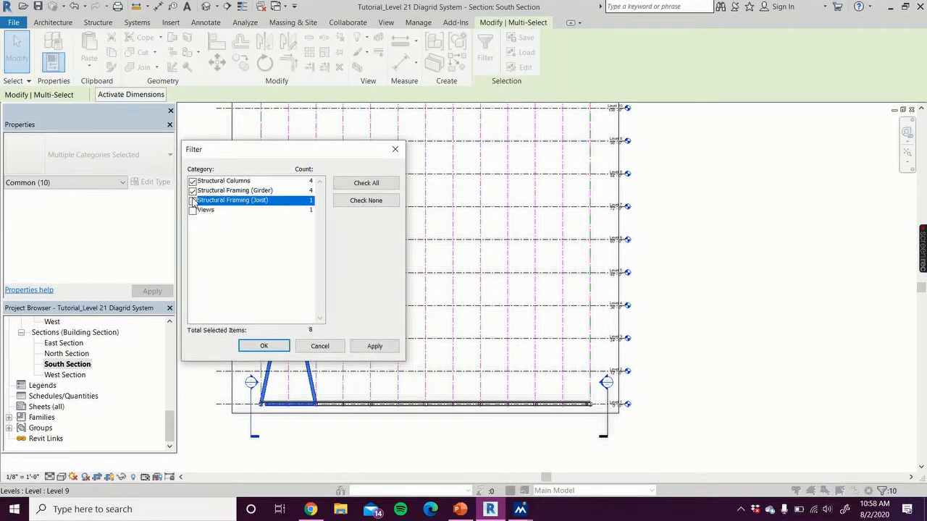
click(192, 191)
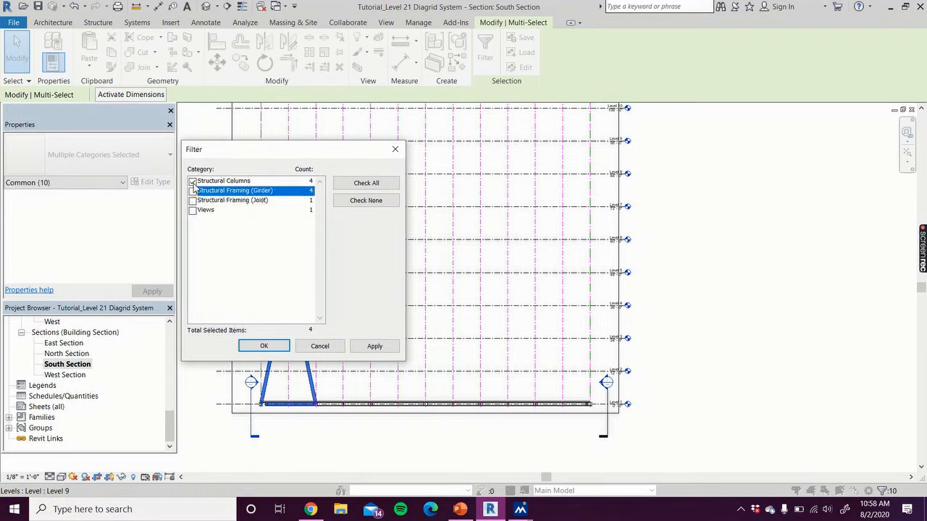
click(373, 347)
click(267, 346)
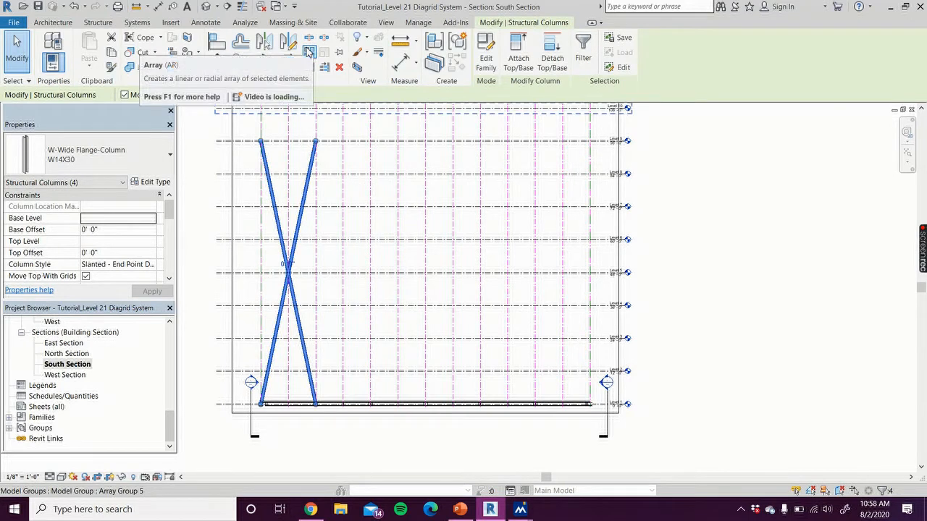
Array the crossed columns as 6 grouped items, setting the second item 20'-0" away from grid 1 to grid 2
click(309, 51)
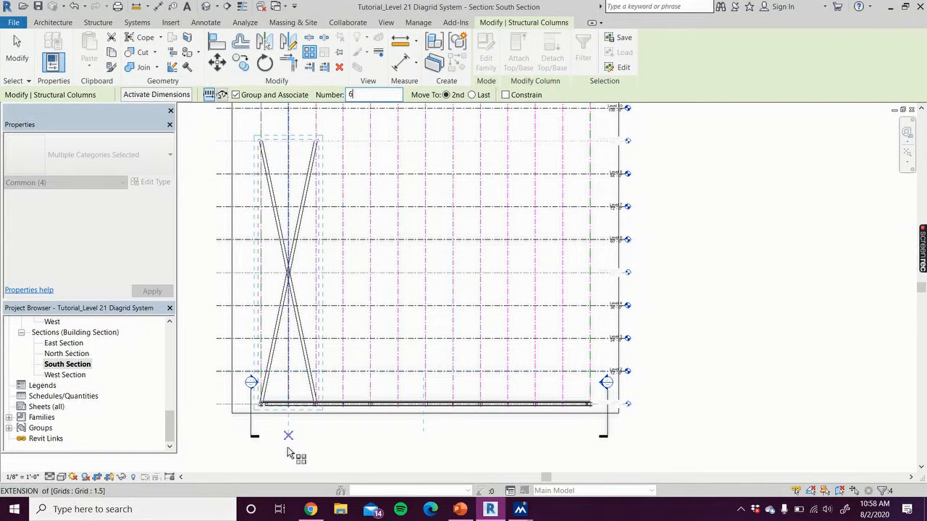
scroll(281, 430, up, 4)
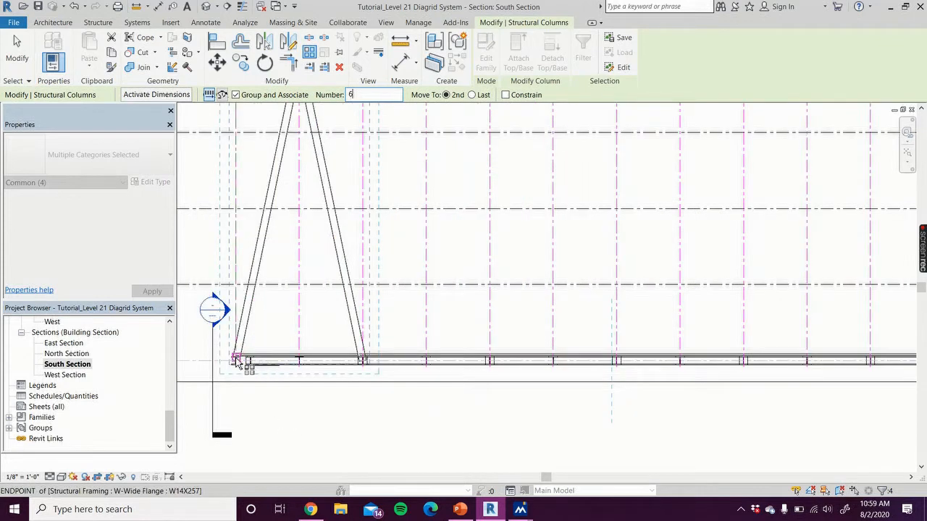
click(236, 360)
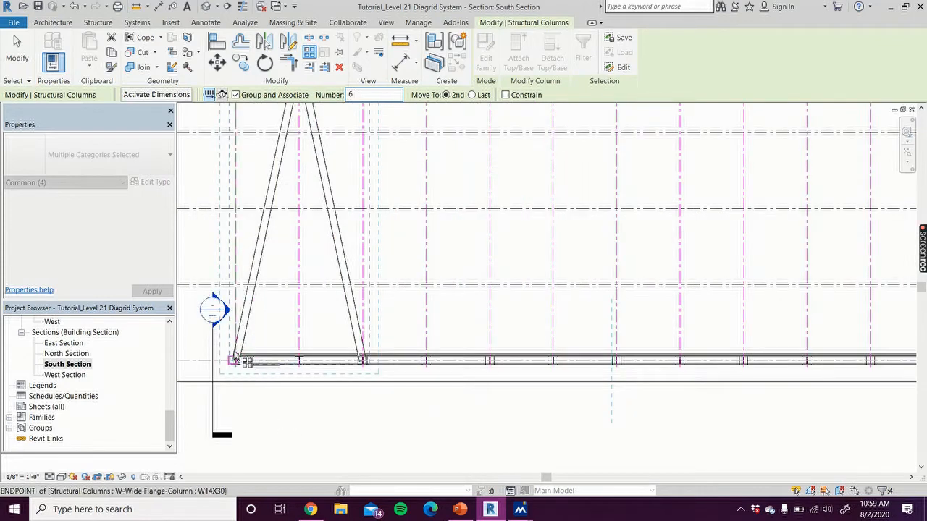
click(236, 210)
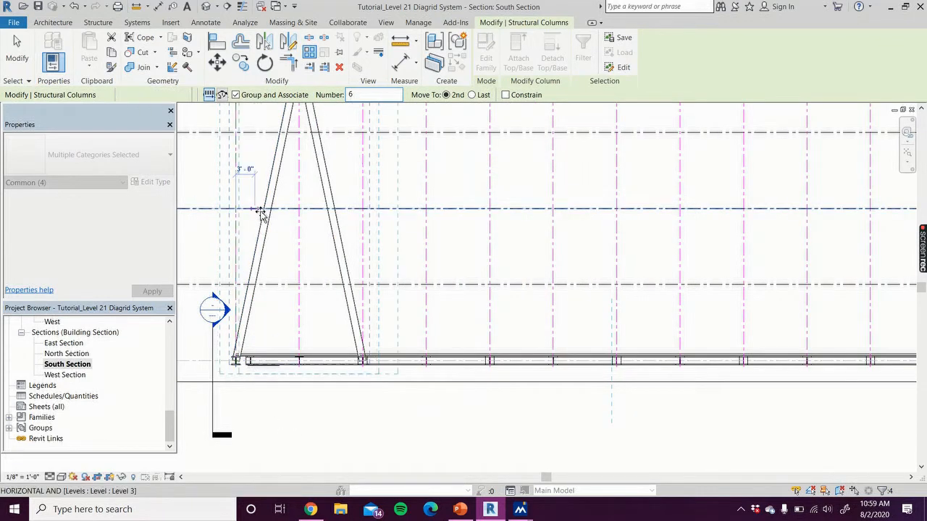
click(366, 210)
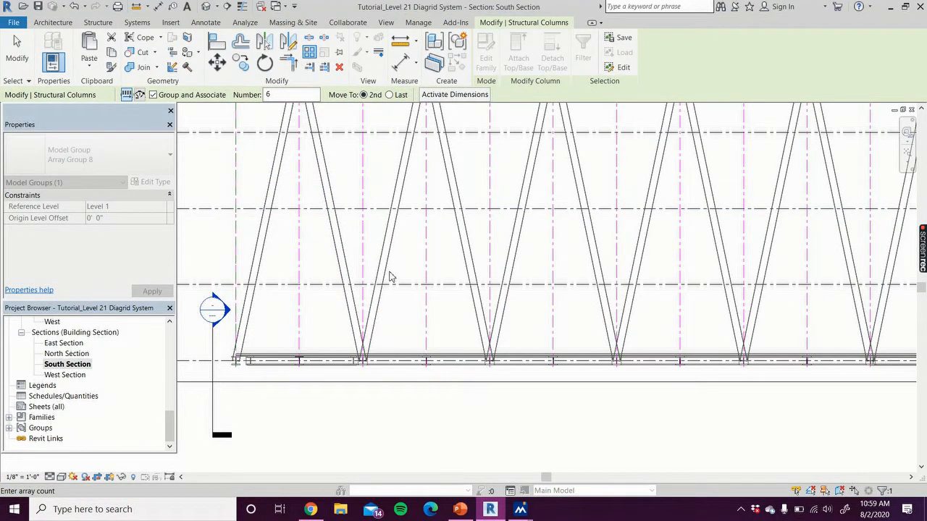
scroll(390, 276, down, 3)
scroll(495, 364, down, 1)
middle_drag(497, 365, 464, 431)
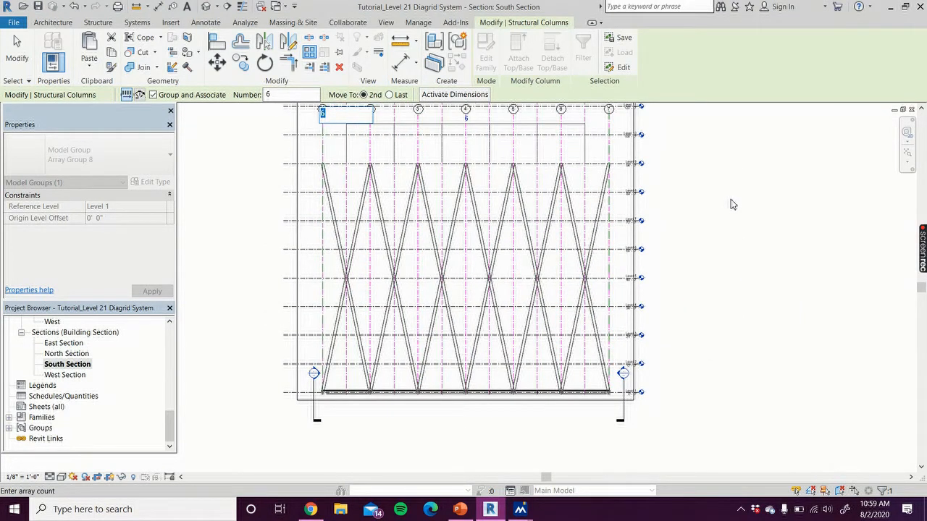
click(18, 58)
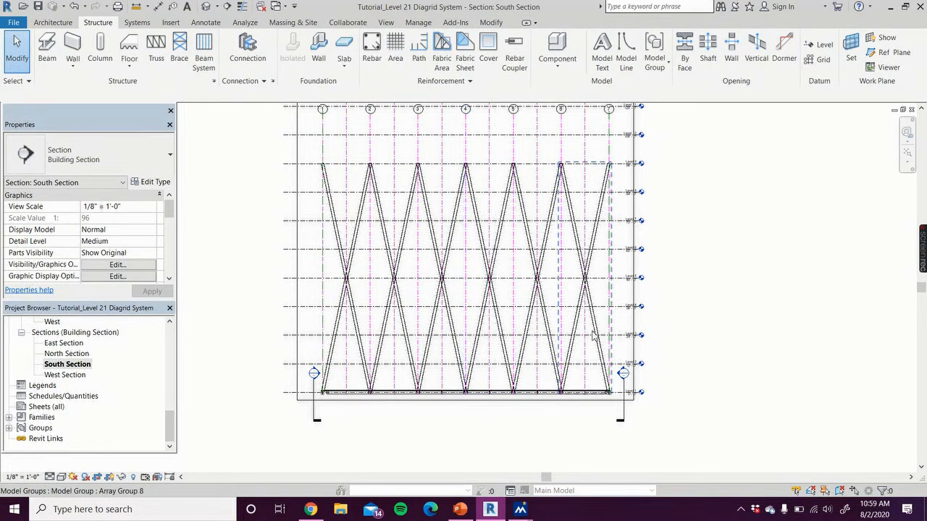
Ungroup the five arrayed column groups in the bays between grids 1 and 6
click(352, 307)
click(513, 58)
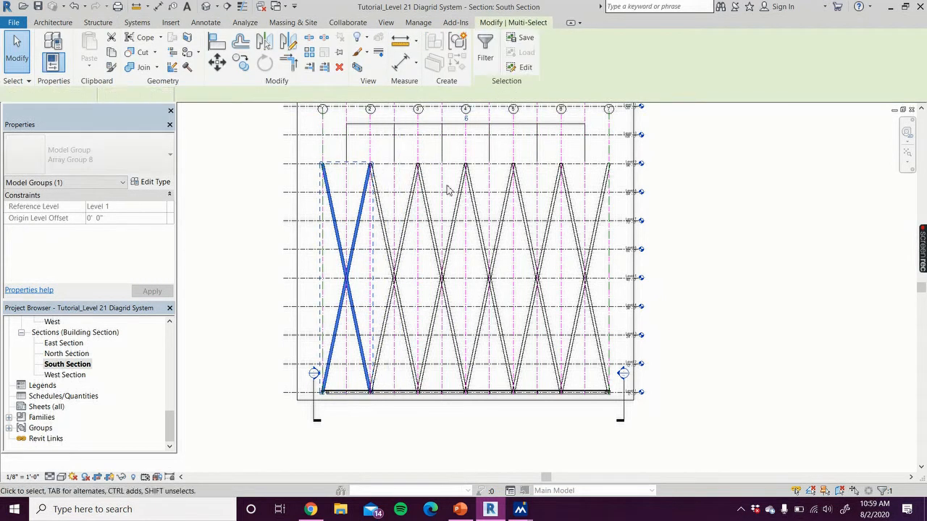
click(403, 266)
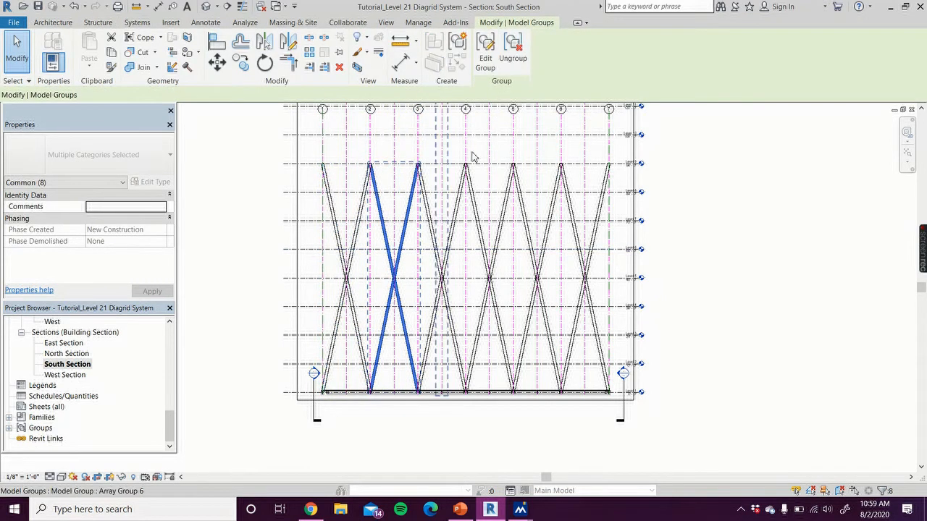
click(512, 58)
click(448, 268)
click(513, 58)
click(498, 190)
click(513, 58)
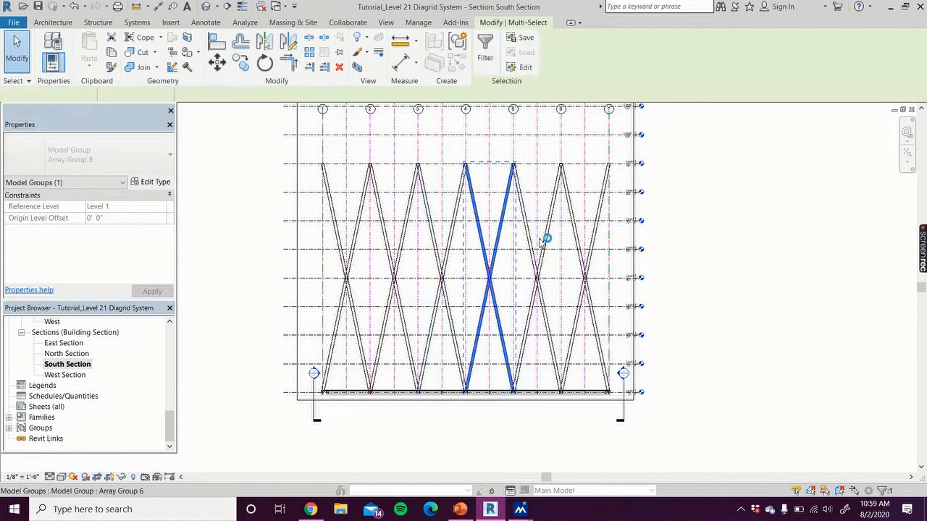
click(540, 265)
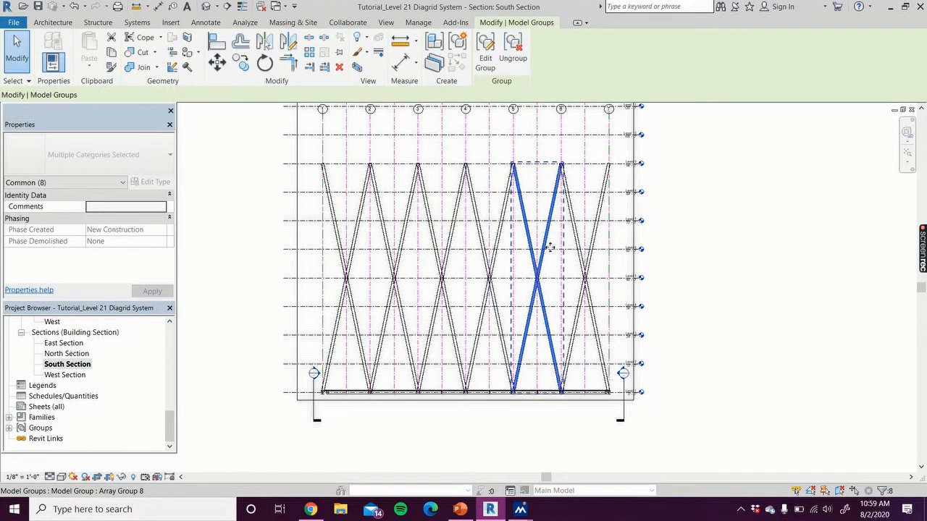
click(513, 58)
Ungroup grid 1.10 and the arrayed column group between grids 6 and 7, and clear the selection
click(590, 268)
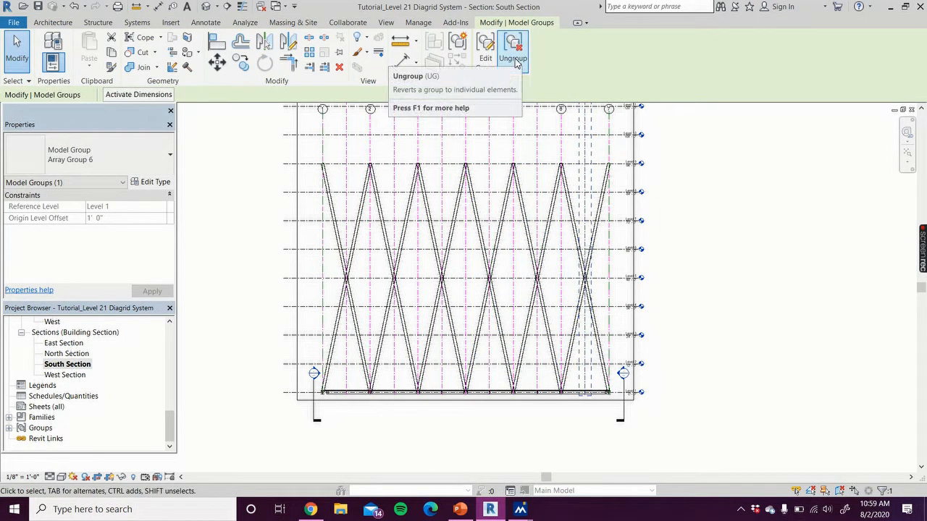
click(516, 62)
click(587, 250)
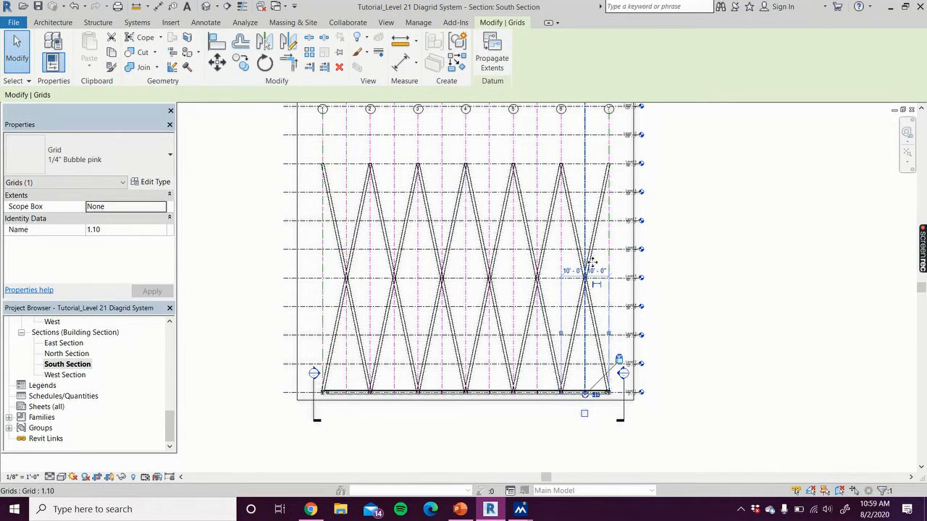
click(703, 263)
click(594, 259)
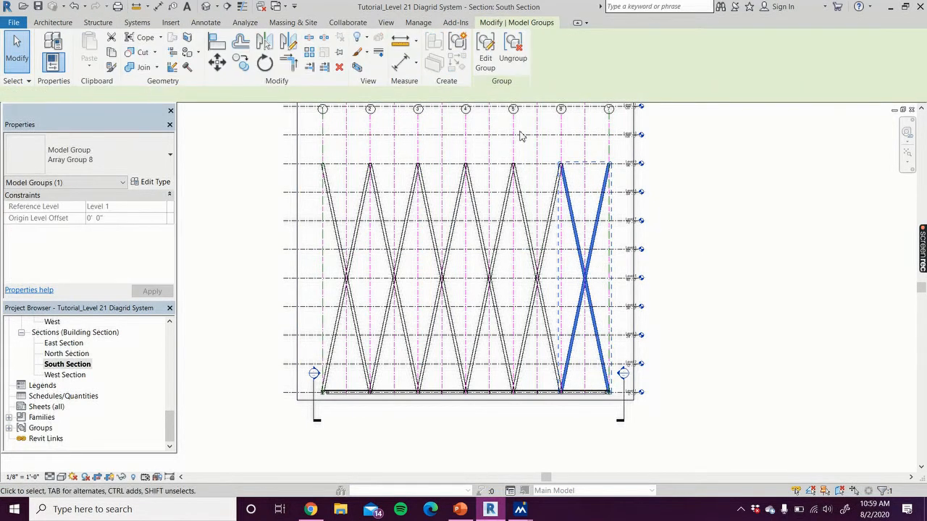
click(513, 60)
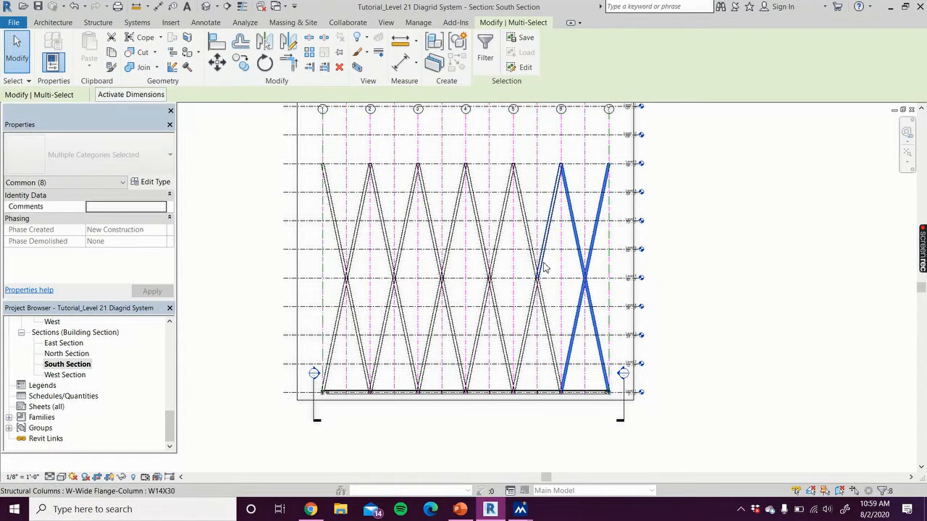
drag(254, 129, 670, 453)
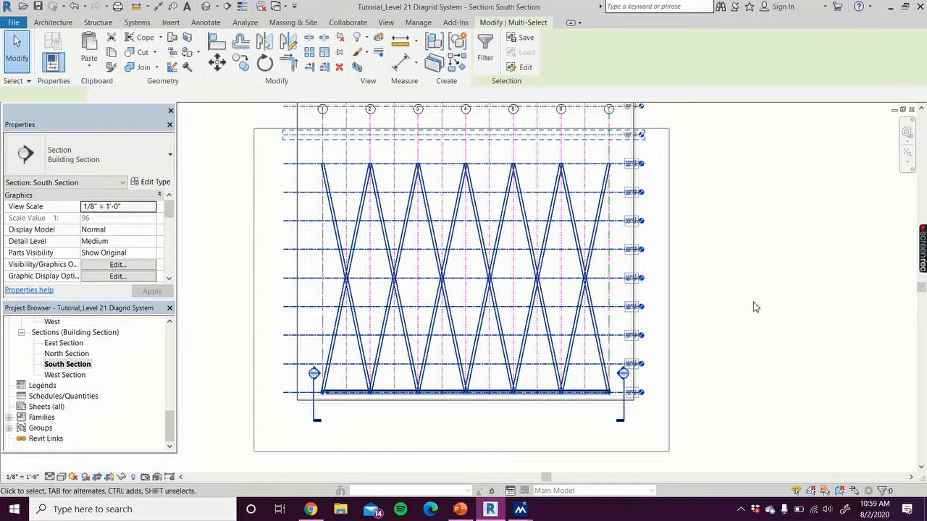
click(754, 303)
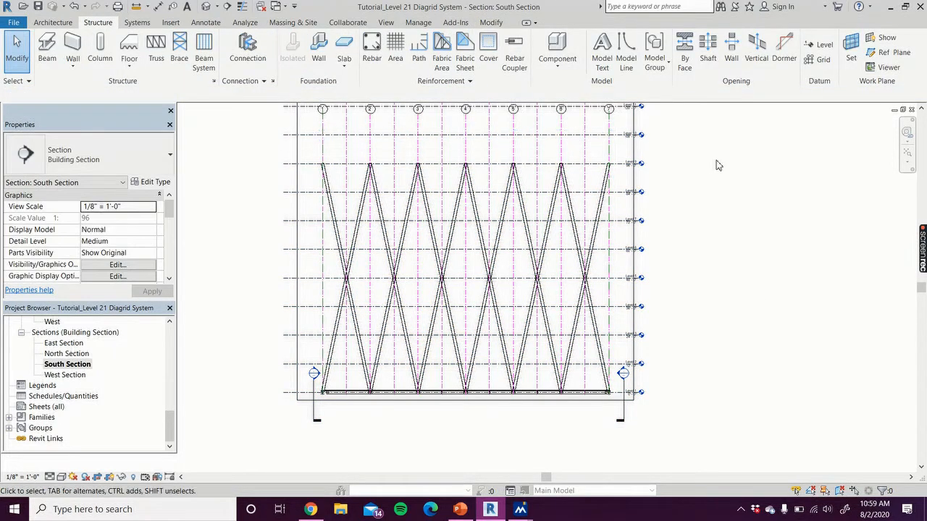
Ungroup the arrayed level groups of Level 10, Level 11 and Level 12 above the columns
middle_drag(713, 206, 715, 305)
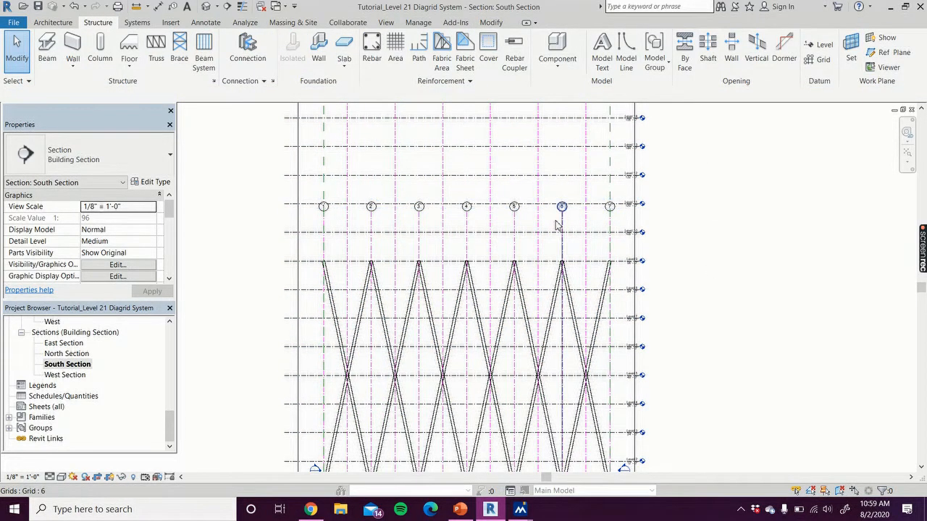
scroll(720, 210, down, 2)
middle_drag(703, 263, 649, 334)
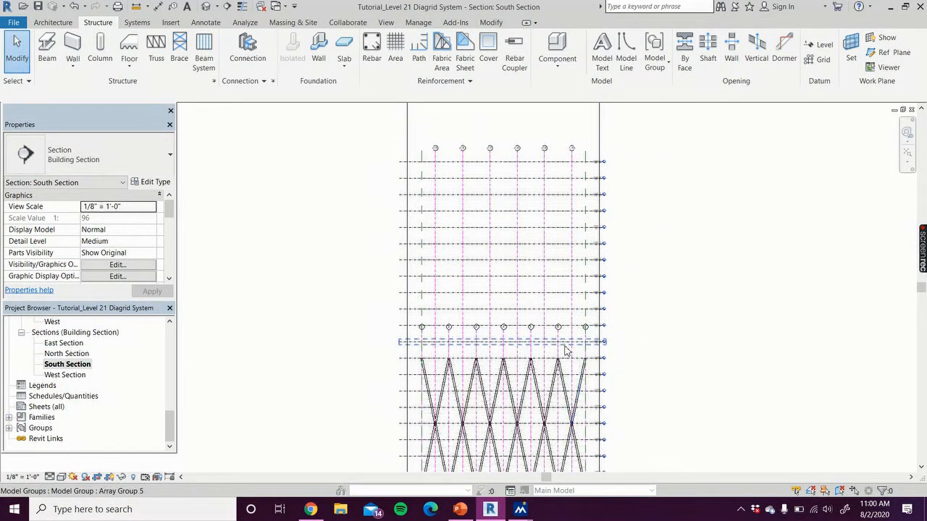
scroll(565, 348, up, 1)
scroll(569, 354, up, 1)
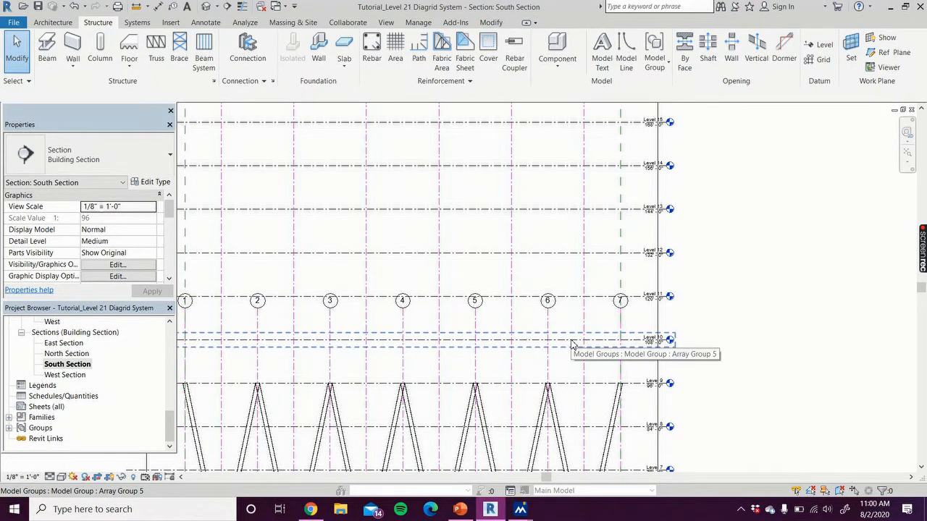
click(571, 345)
click(512, 51)
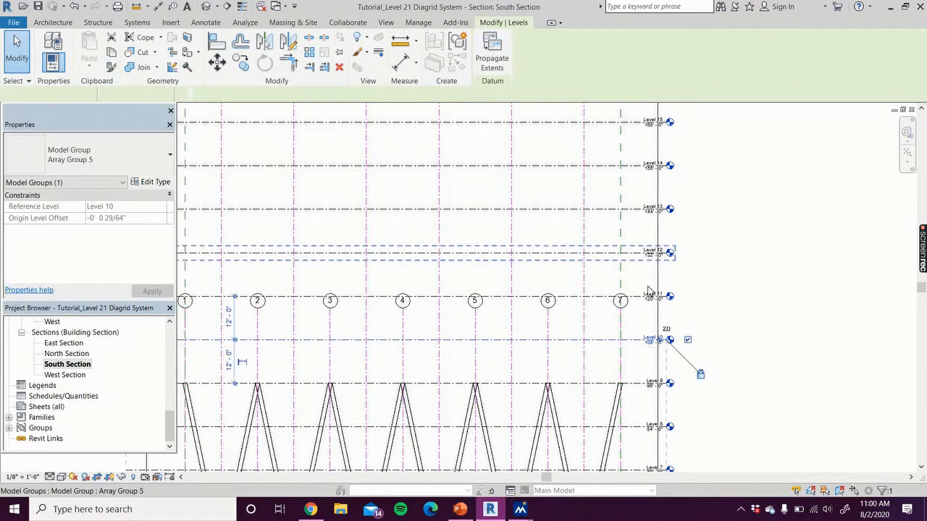
click(601, 300)
click(512, 52)
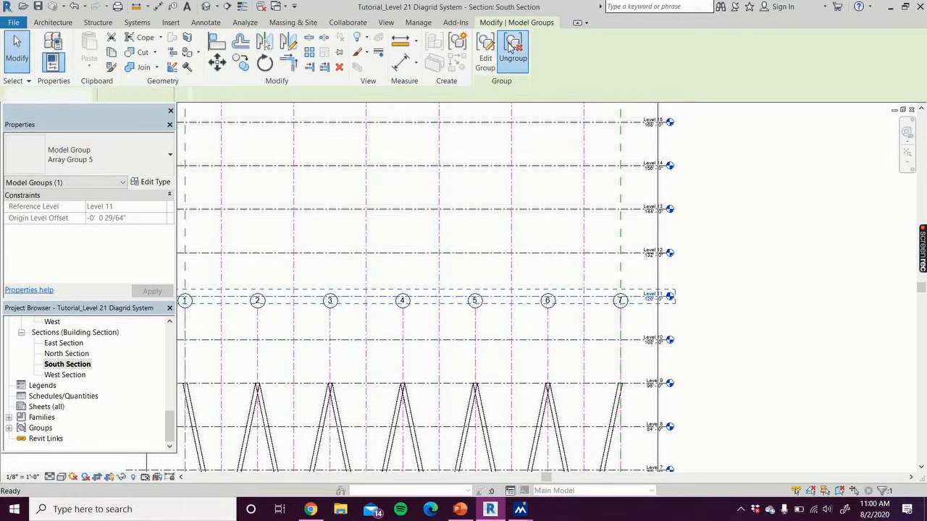
click(597, 256)
click(513, 55)
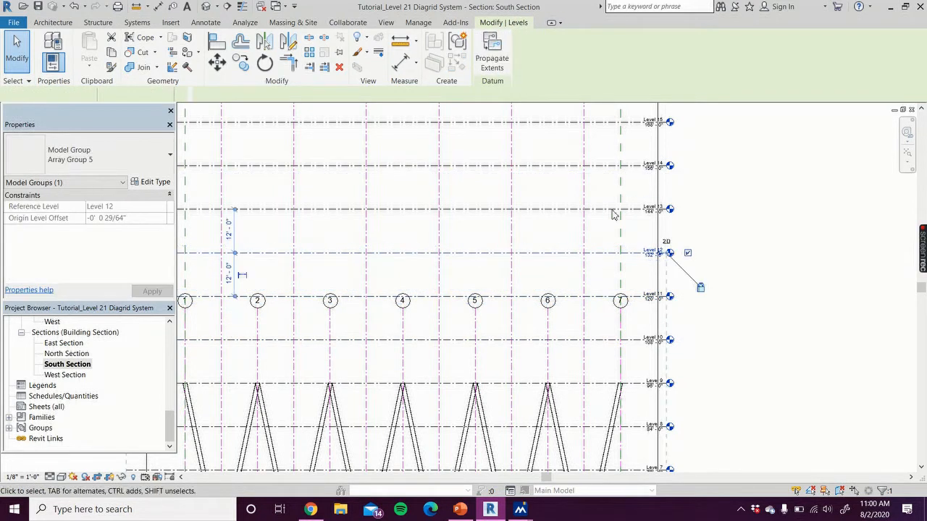
Ungroup the arrayed level groups of Level 13, Level 14, Level 15 and Level 16
click(607, 215)
click(513, 57)
click(608, 167)
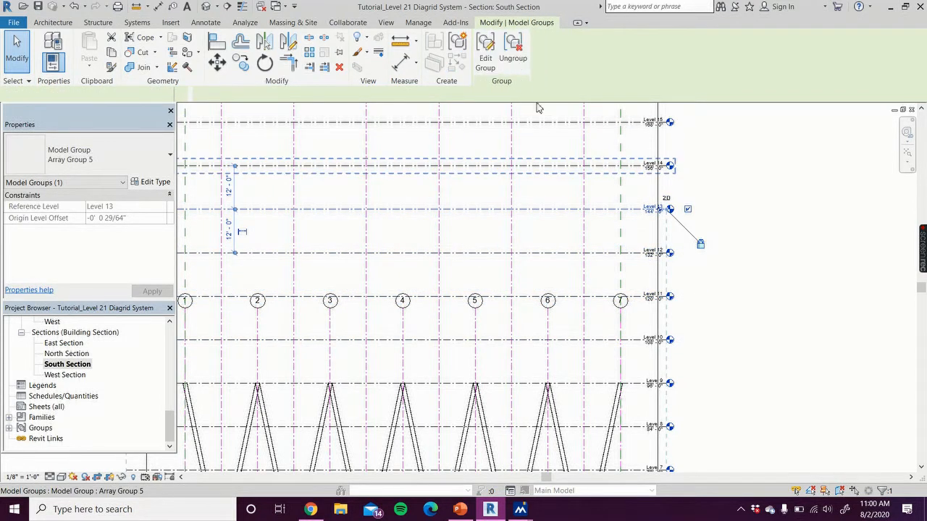
click(515, 58)
scroll(546, 230, up, 4)
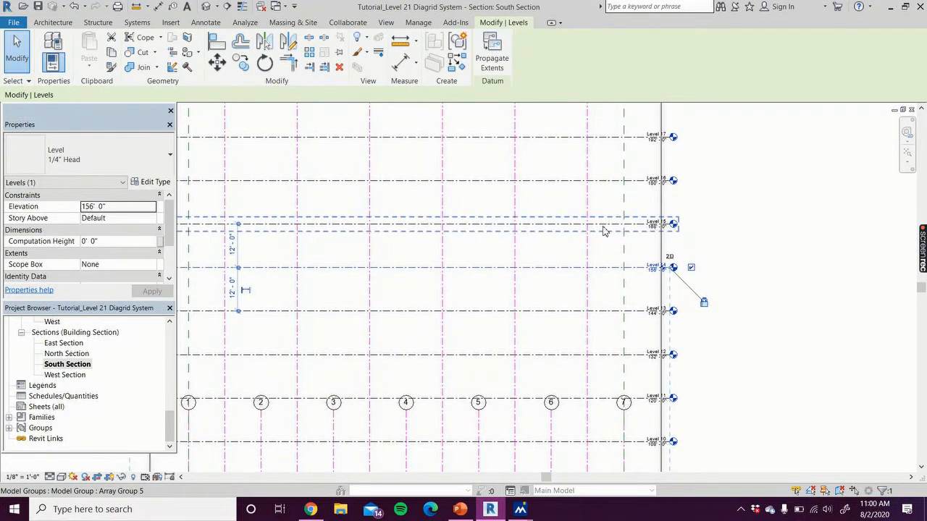
click(605, 227)
click(512, 57)
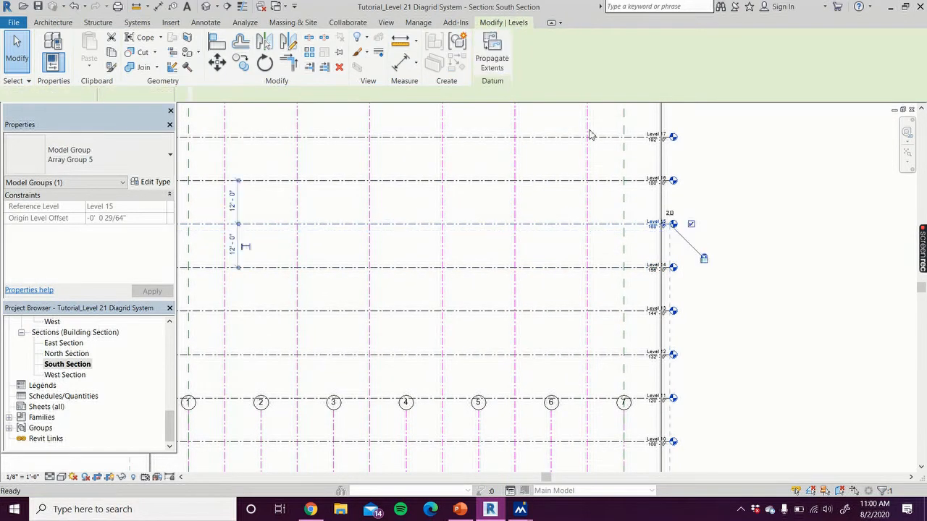
click(599, 188)
click(513, 56)
Ungroup the arrayed level groups of Level 17, Level 18 and Level 19
middle_drag(556, 195, 551, 252)
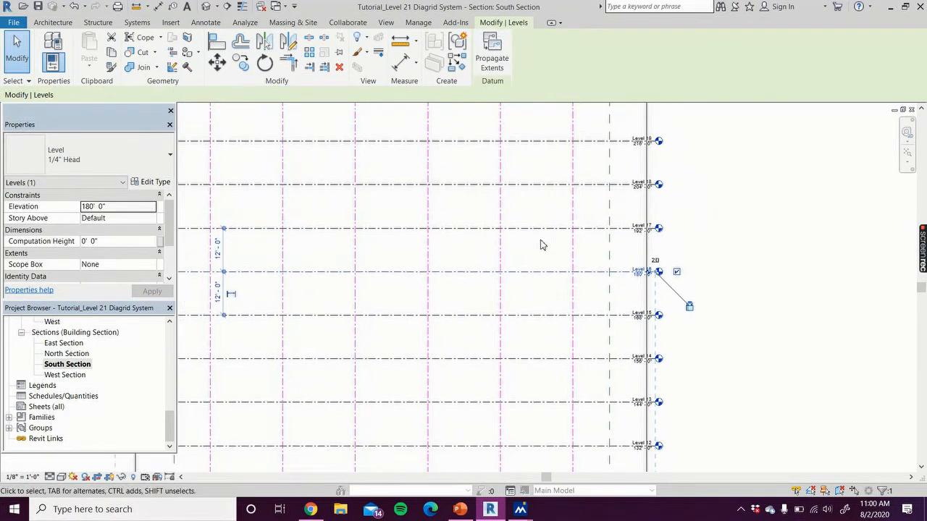
click(590, 231)
click(513, 57)
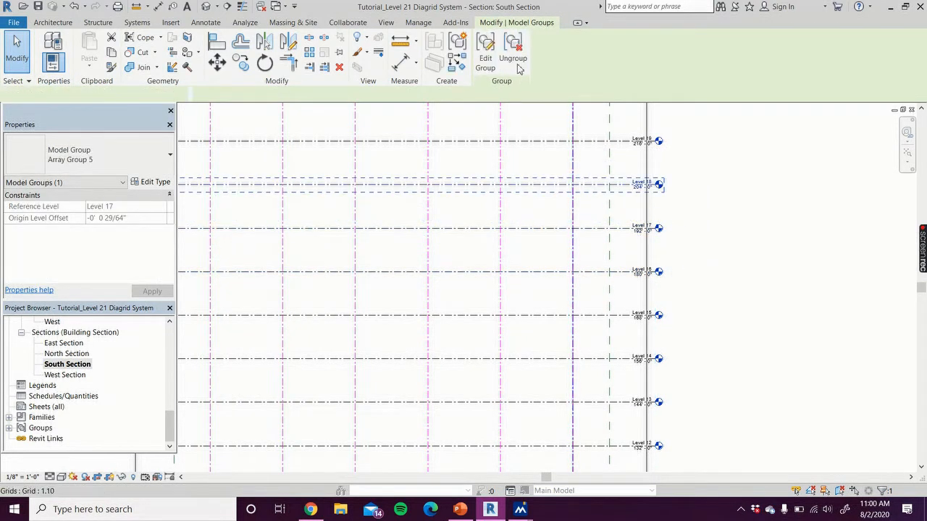
click(513, 58)
middle_drag(554, 180, 533, 263)
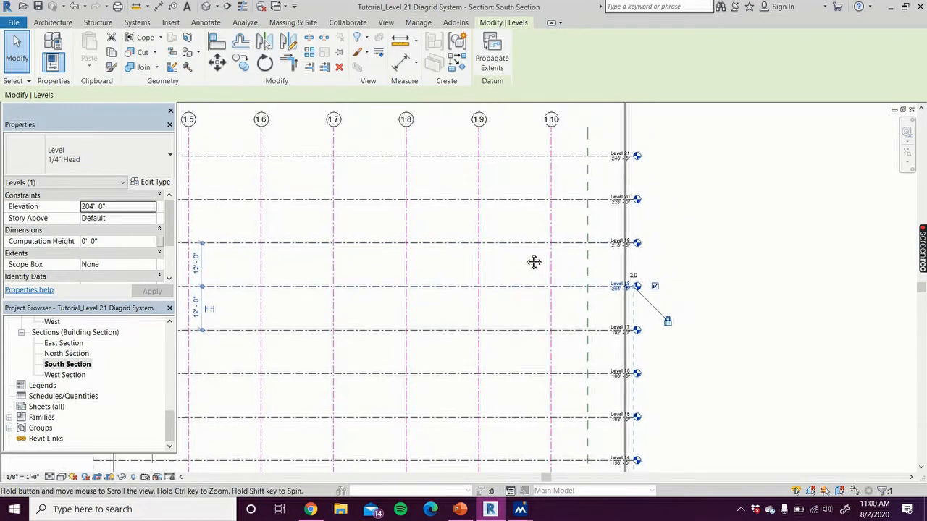
click(528, 243)
click(513, 58)
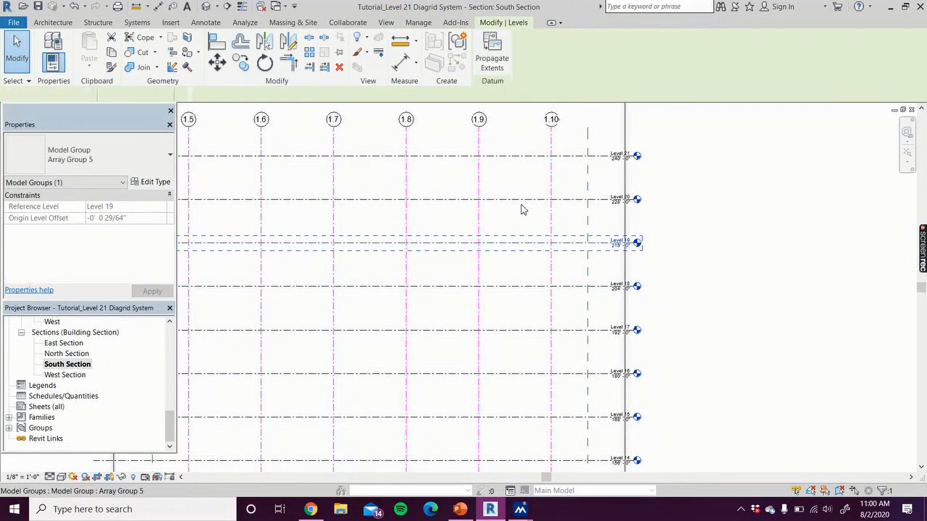
Ungroup the arrayed level groups of Level 20 and Level 21
click(519, 201)
click(513, 57)
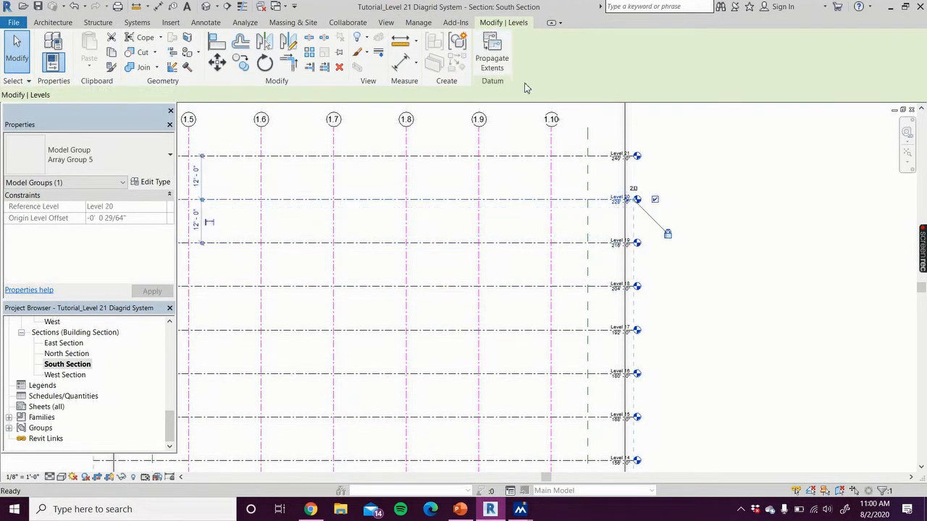
click(529, 157)
key(u)
key(g)
scroll(706, 210, down, 6)
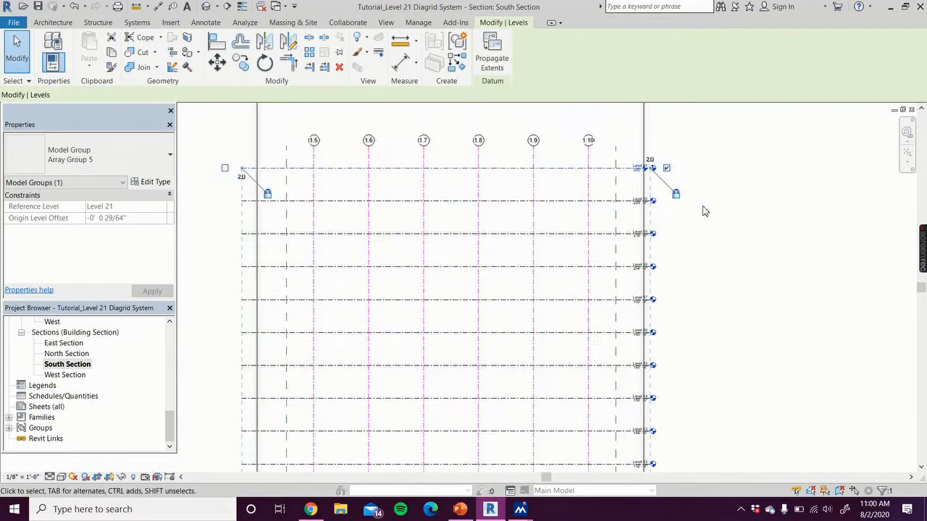
Select all columns, grids and levels in the South Section to check them, clear the selection, and inspect the diagrid columns
drag(485, 146, 742, 481)
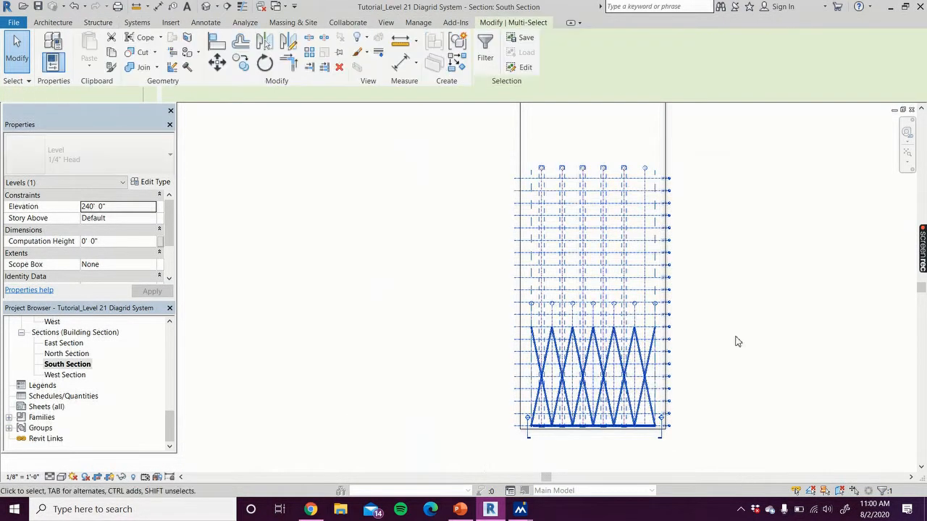
click(748, 224)
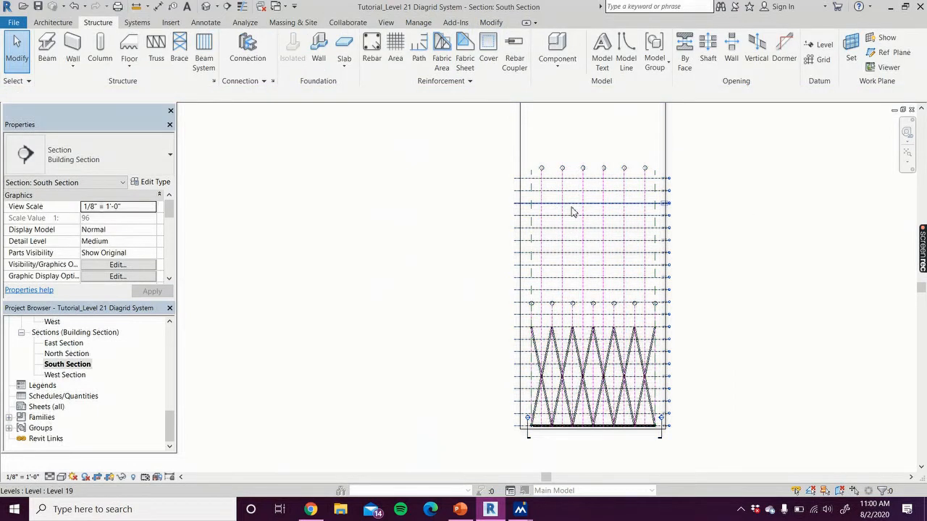
scroll(573, 262, up, 3)
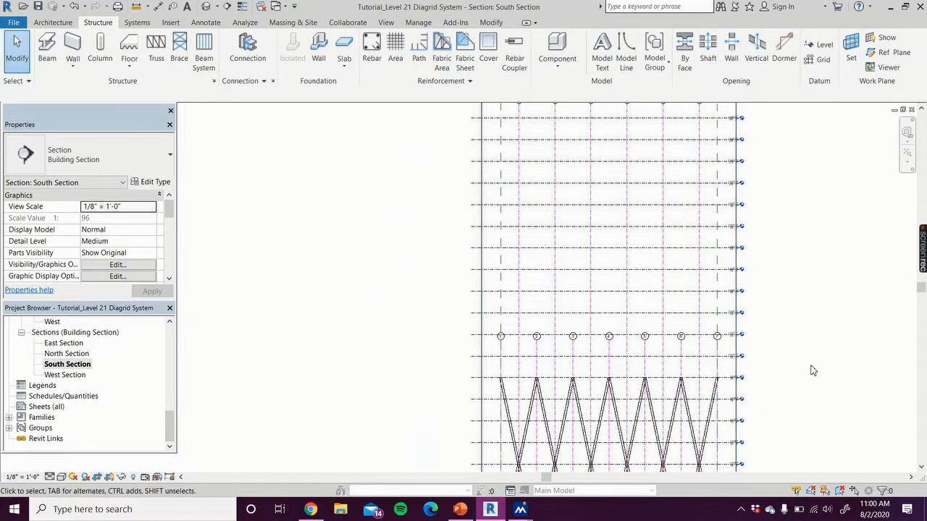
middle_drag(815, 368, 809, 215)
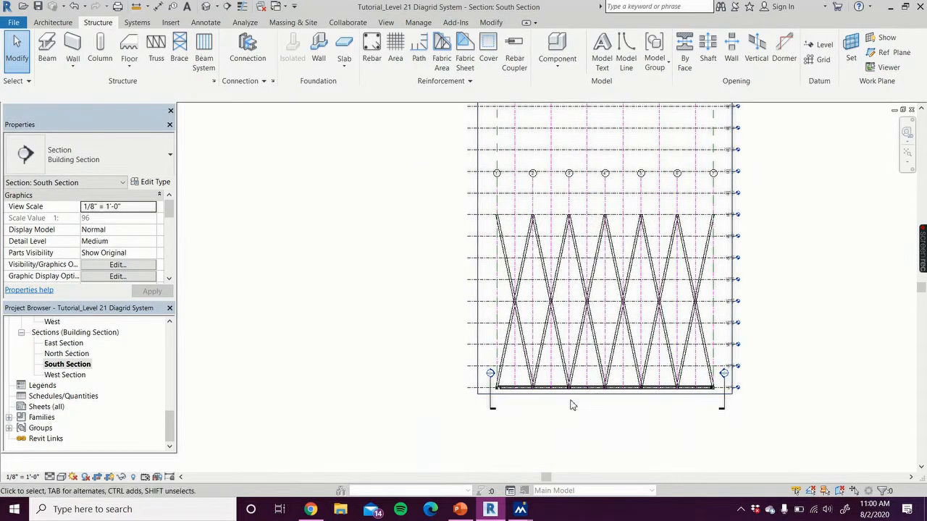
scroll(569, 406, up, 2)
scroll(571, 402, up, 1)
scroll(638, 376, down, 3)
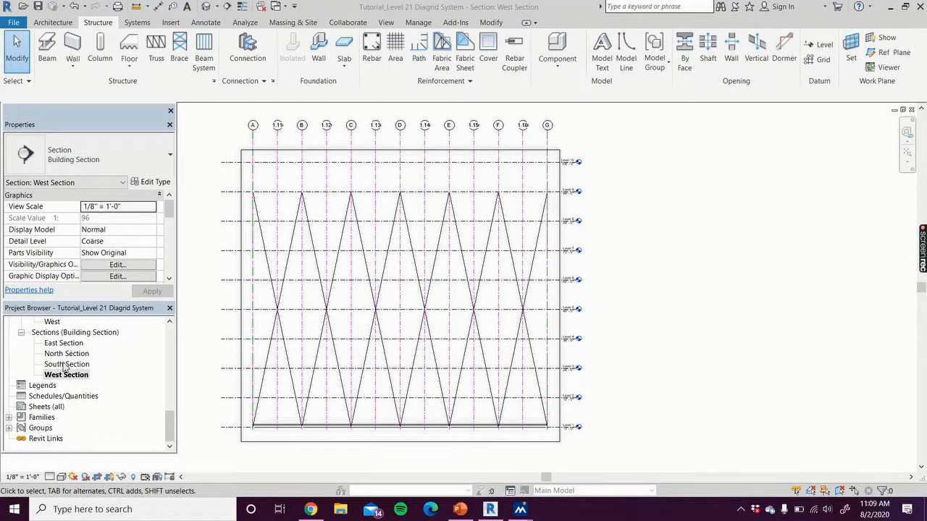
Open the {3D} view and look over the diagrid columns on all sides of the base framing
scroll(65, 400, up, 3)
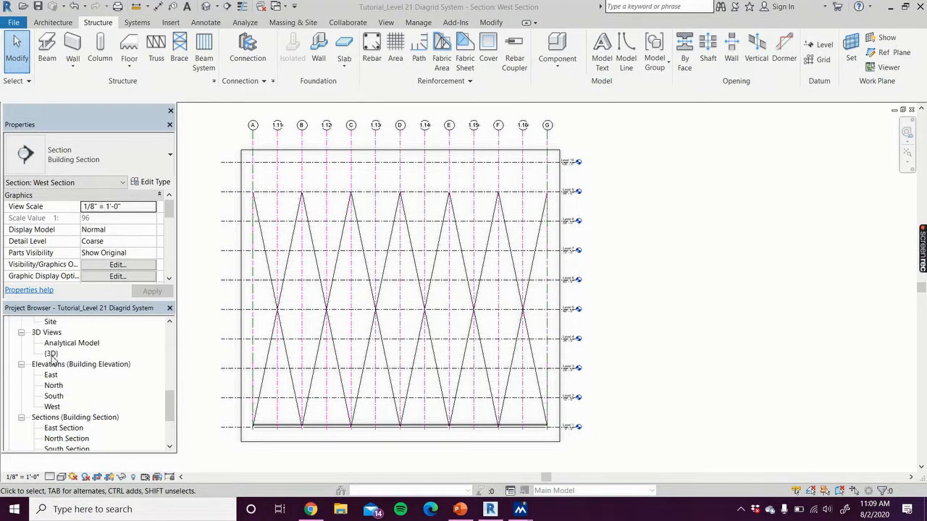
double_click(52, 355)
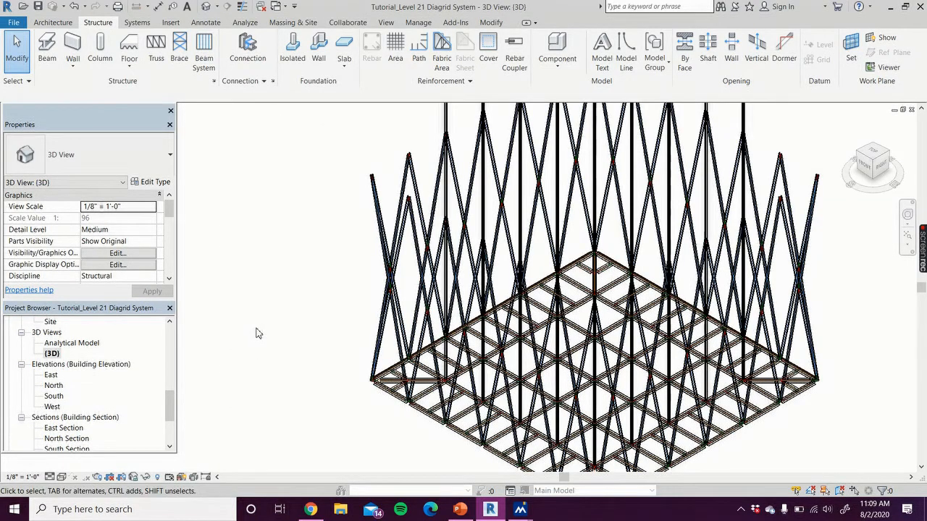
scroll(256, 331, down, 3)
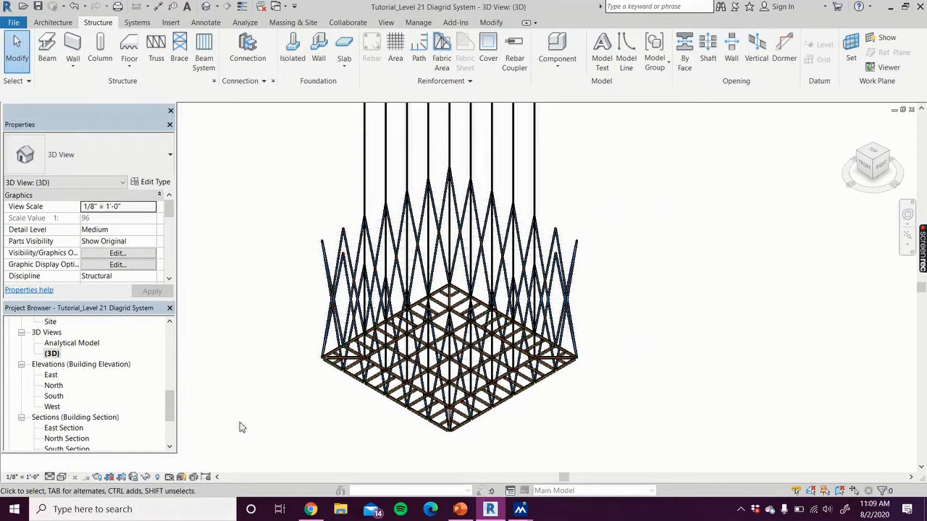
Open the Level 1 structural plan and examine the paired columns where the perimeter and interior beams meet
drag(173, 411, 180, 345)
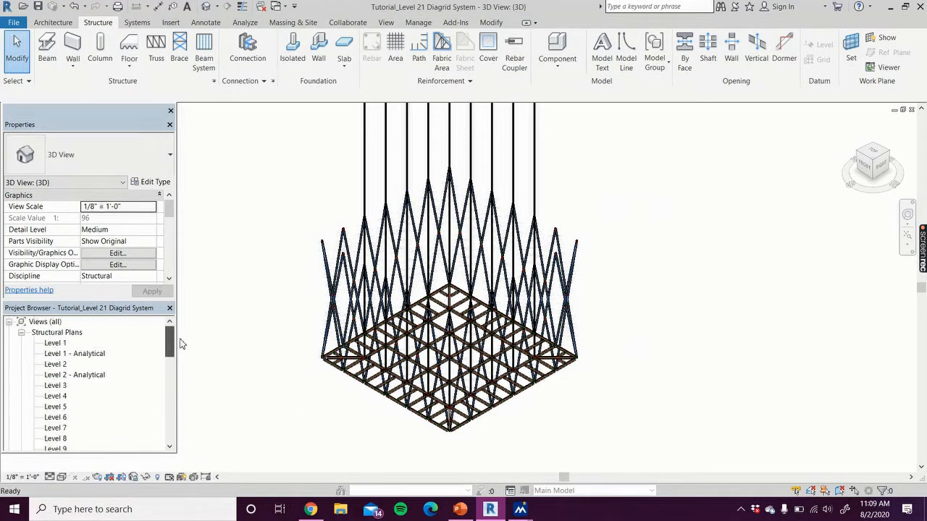
double_click(61, 345)
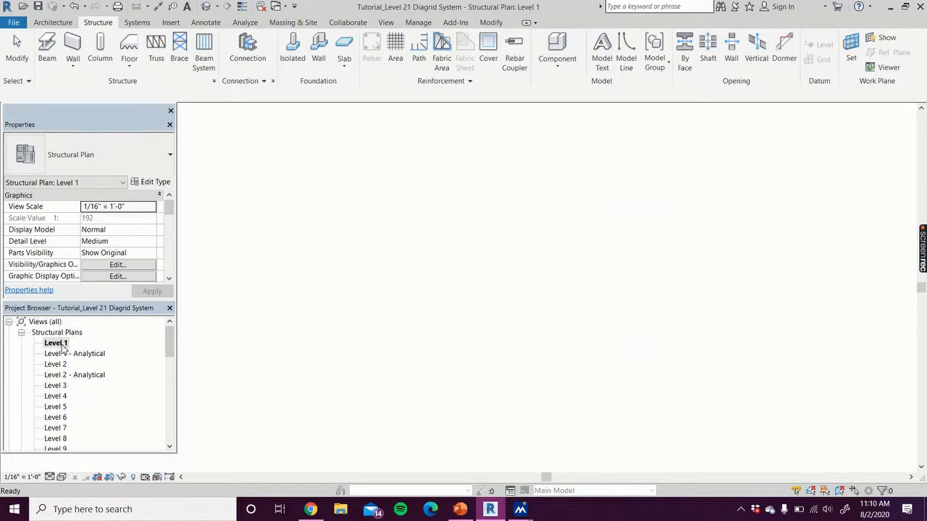
scroll(316, 425, up, 5)
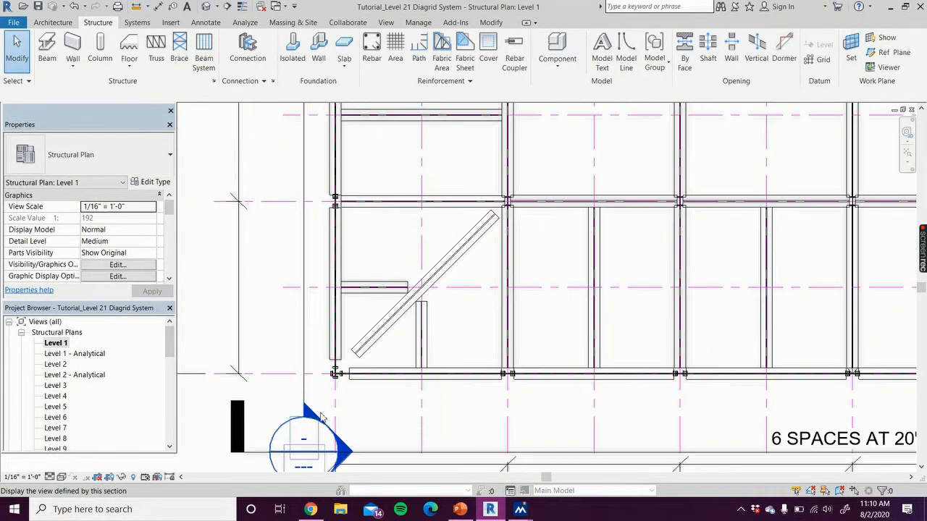
scroll(313, 189, up, 3)
scroll(314, 189, up, 4)
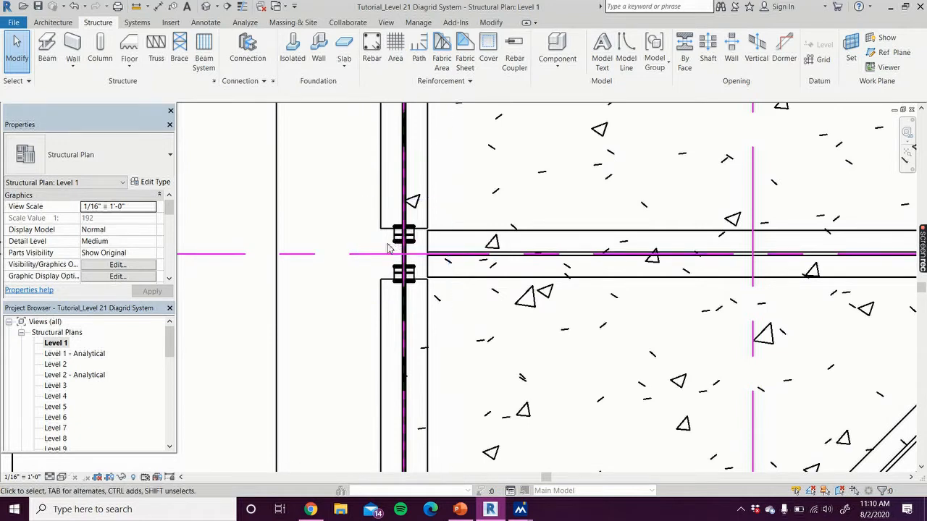
scroll(337, 290, down, 4)
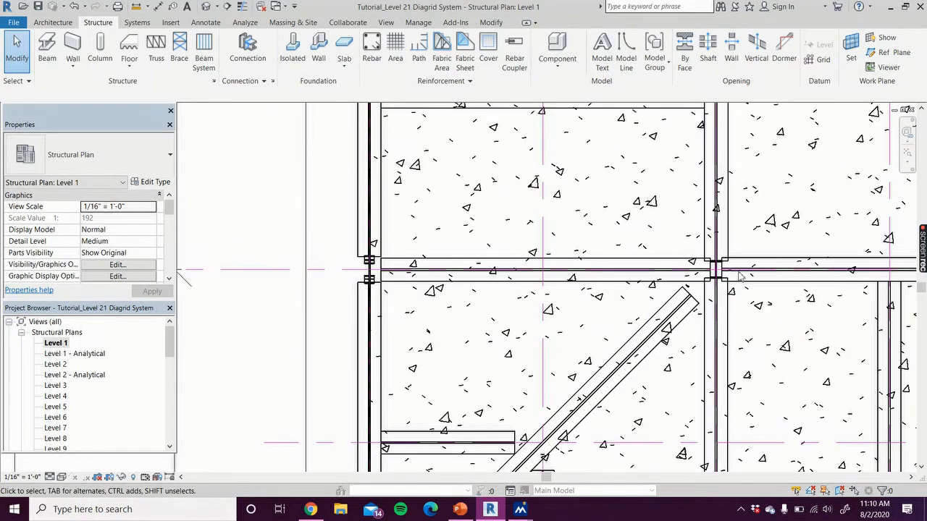
scroll(737, 266, up, 4)
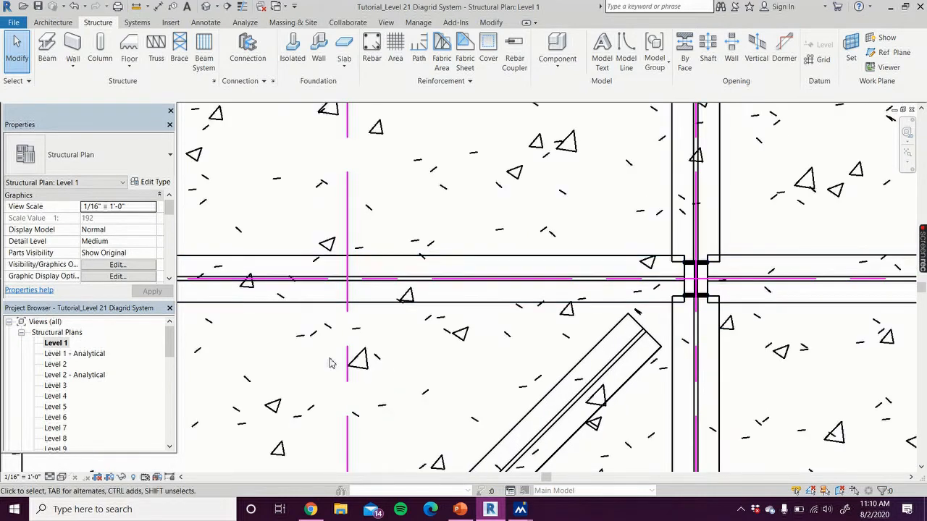
scroll(326, 363, down, 3)
middle_drag(289, 362, 496, 355)
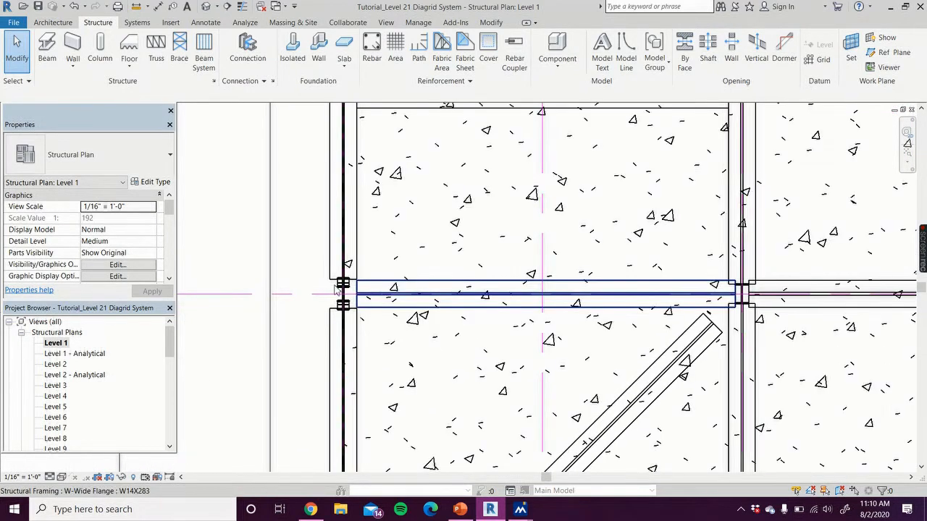
scroll(333, 297, up, 3)
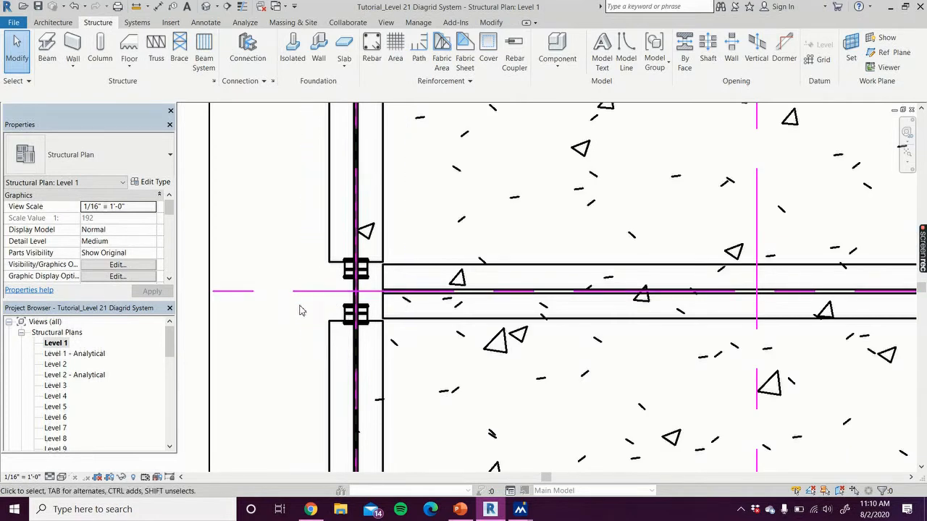
Open the East Section and examine how the slanted W14X30 columns cross at Level 5 and meet the grids
drag(170, 342, 174, 427)
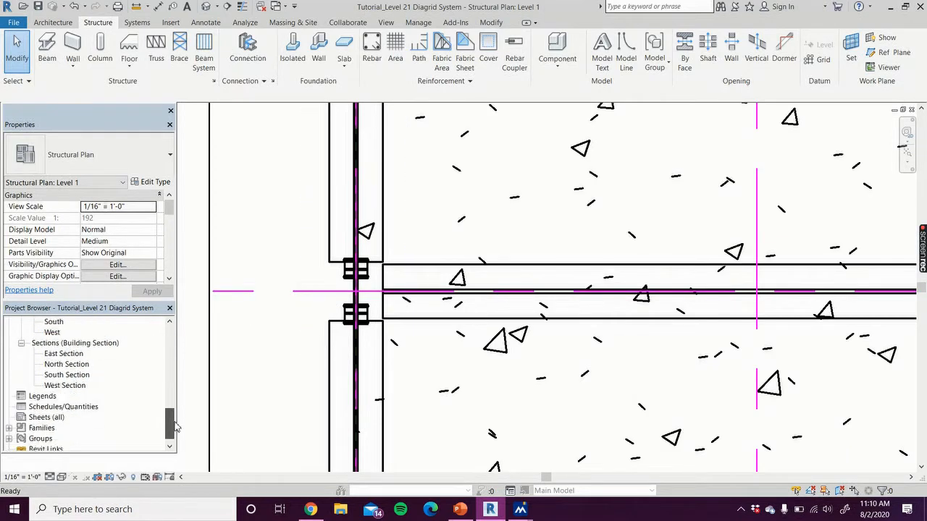
double_click(70, 345)
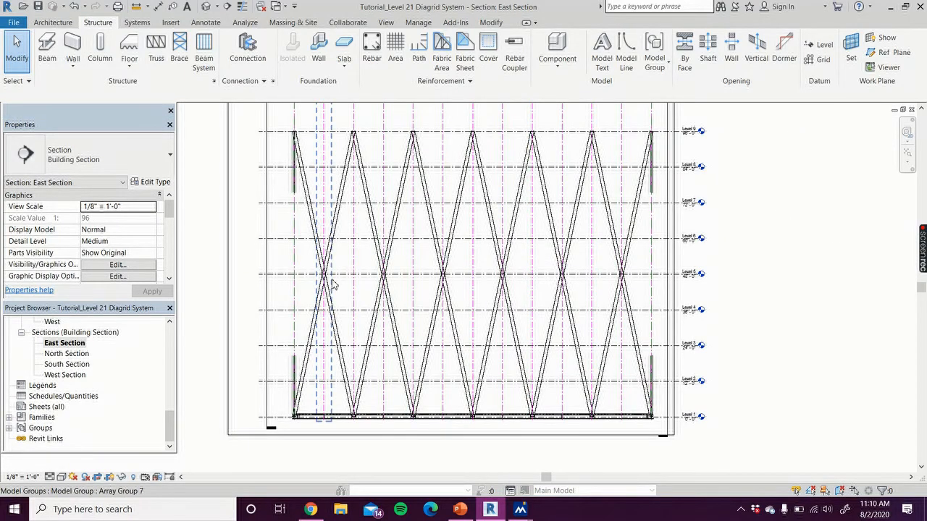
scroll(333, 284, up, 6)
scroll(330, 170, up, 3)
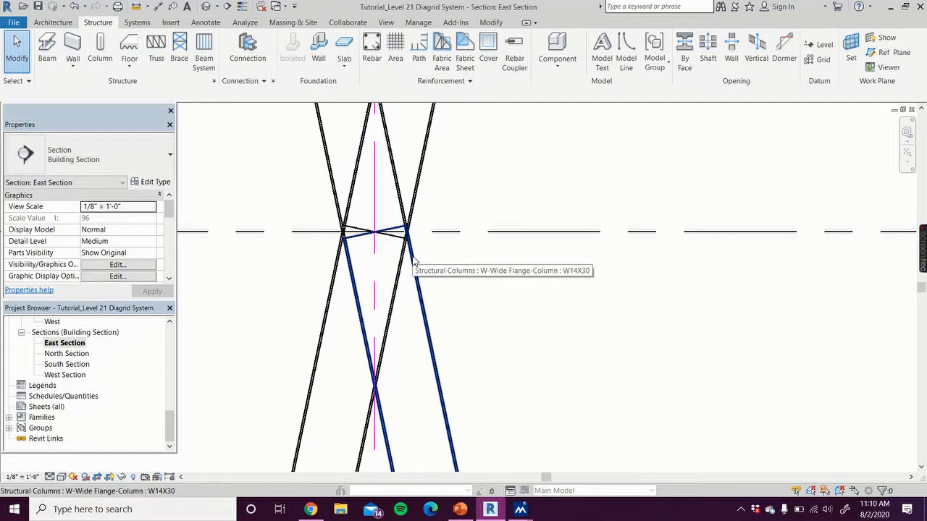
scroll(512, 270, down, 5)
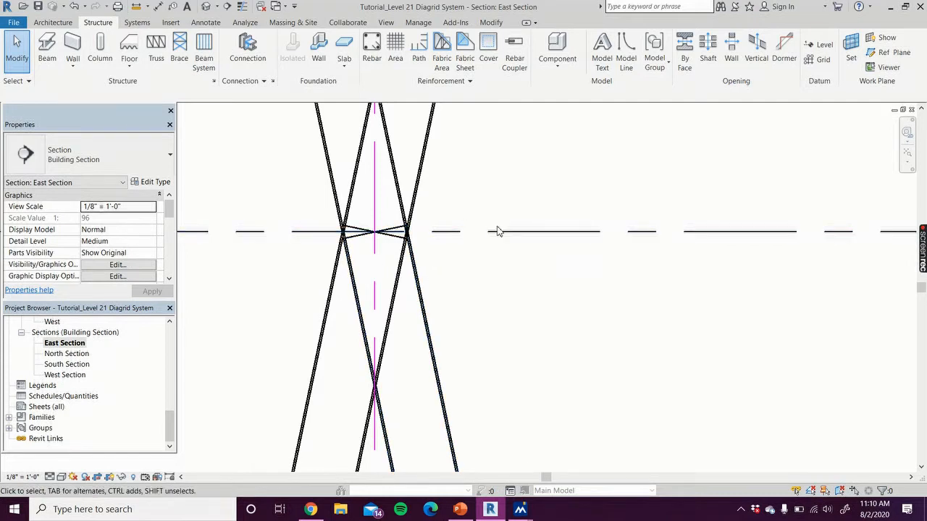
scroll(530, 271, down, 3)
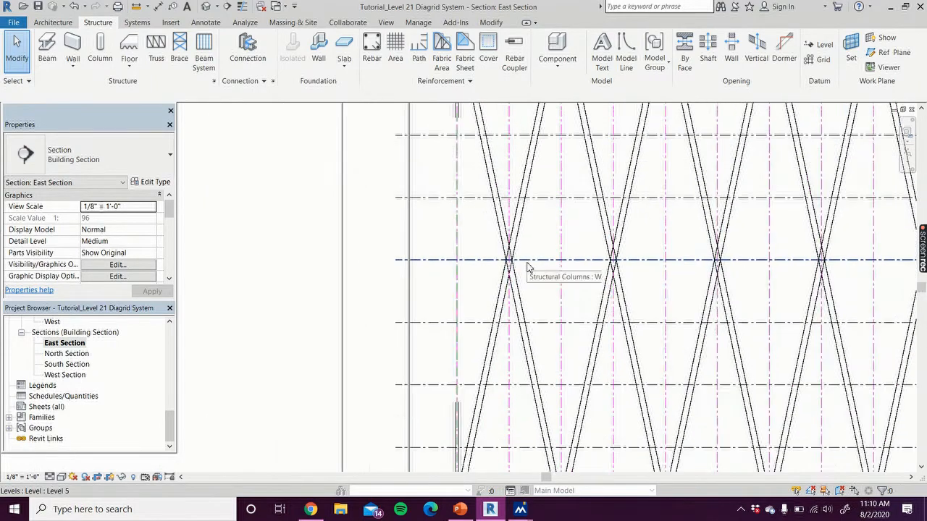
middle_drag(534, 287, 429, 271)
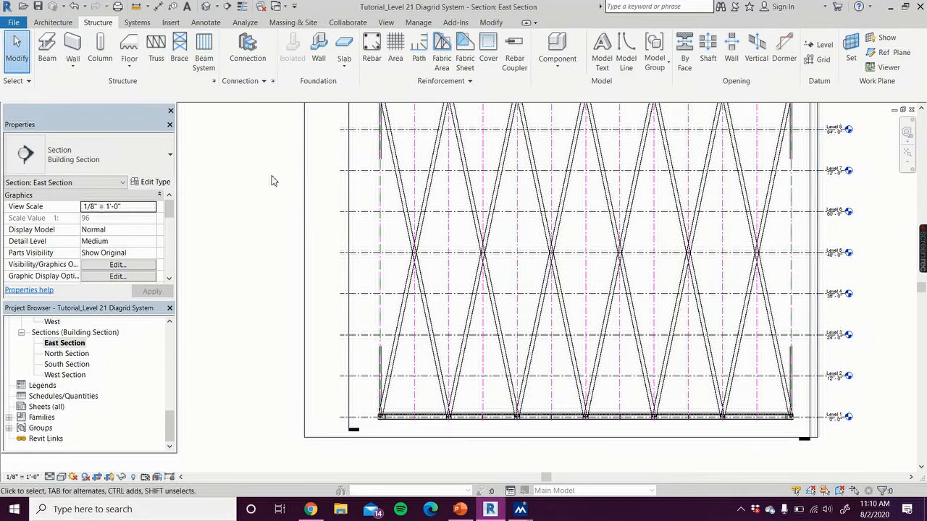
scroll(268, 181, down, 1)
middle_drag(265, 180, 227, 299)
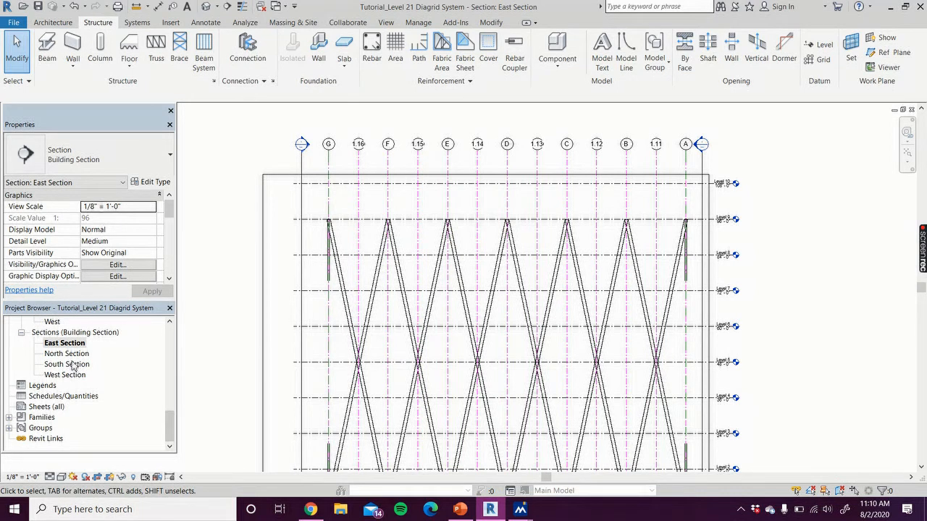
Return to the {3D} view of the whole diagrid and locate the section views in the project
scroll(90, 381, up, 4)
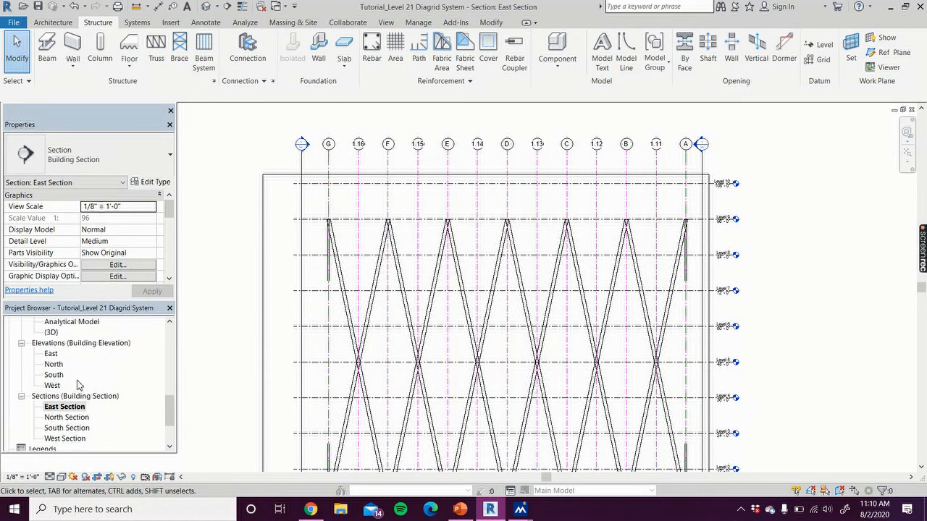
double_click(51, 354)
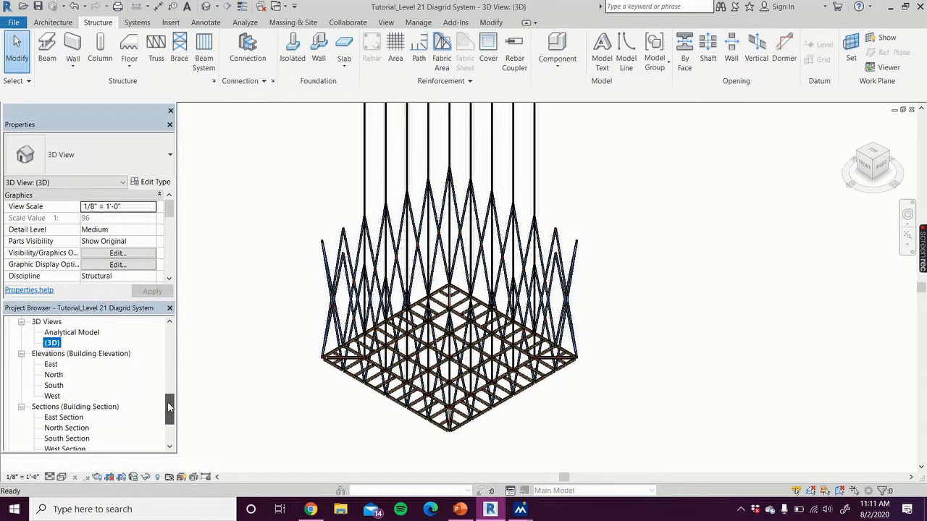
scroll(166, 416, down, 2)
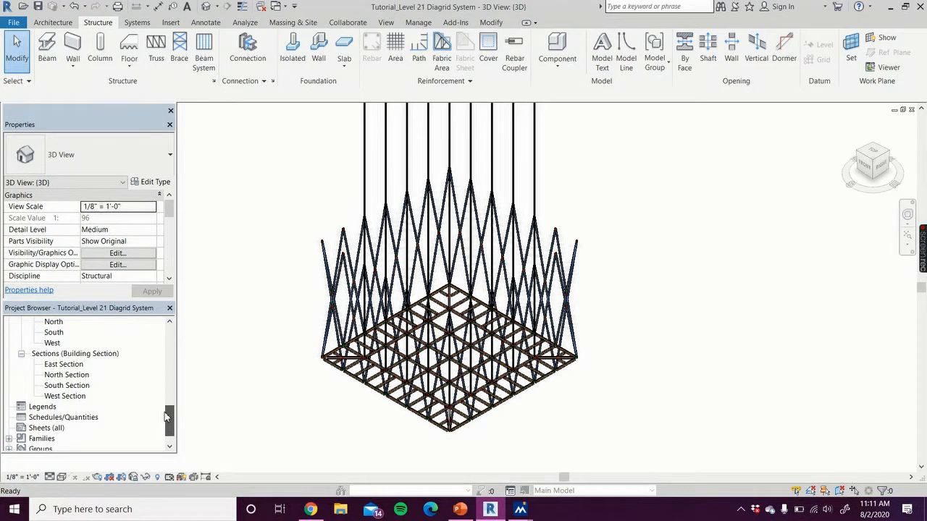
Switch to the Level 21 Diagrid System project's A.5.1 - Level 5 Callout sheet and show it at full window size
click(903, 109)
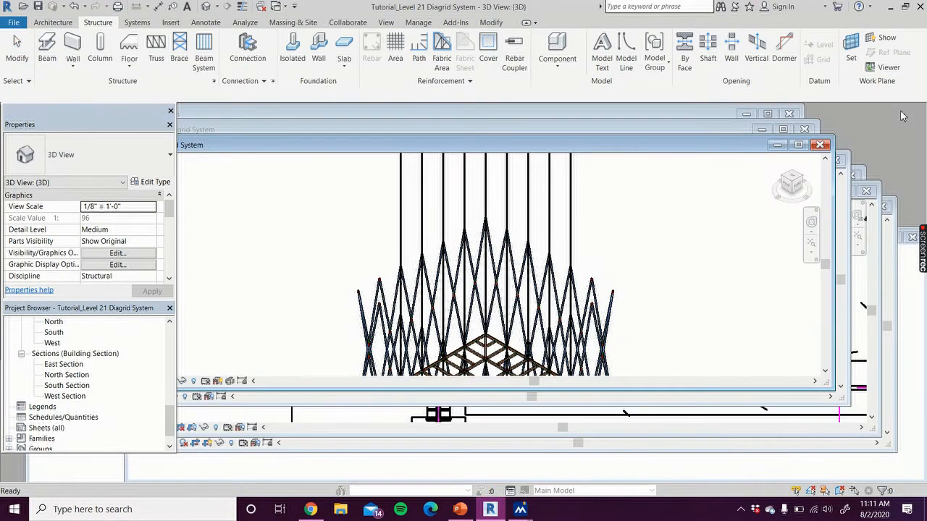
click(729, 129)
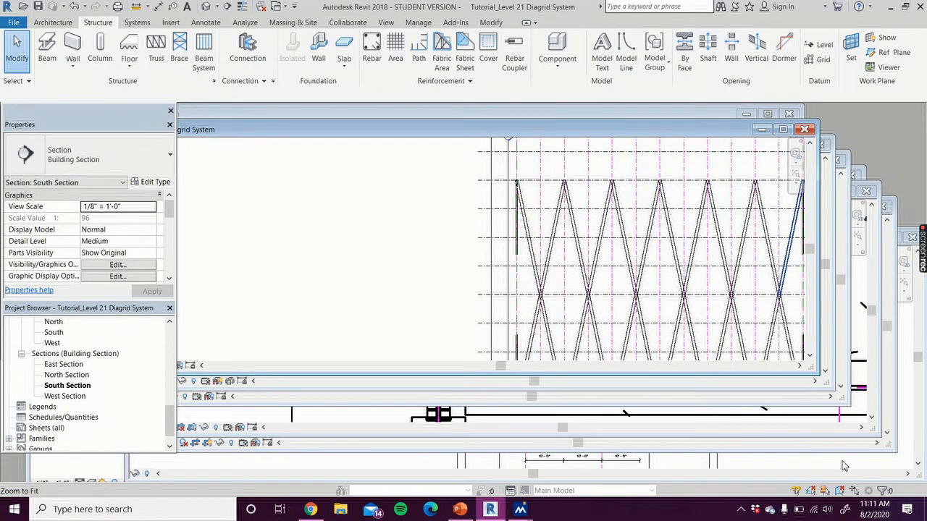
click(840, 465)
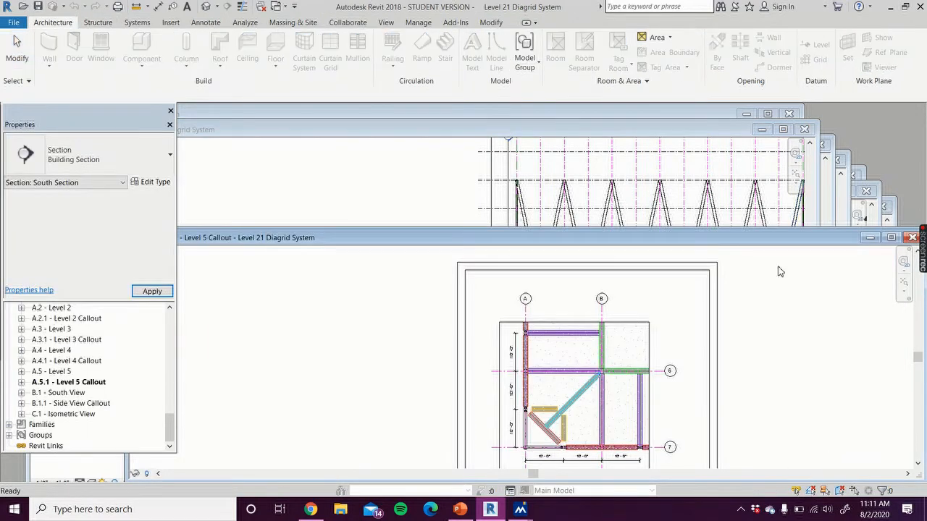
click(891, 238)
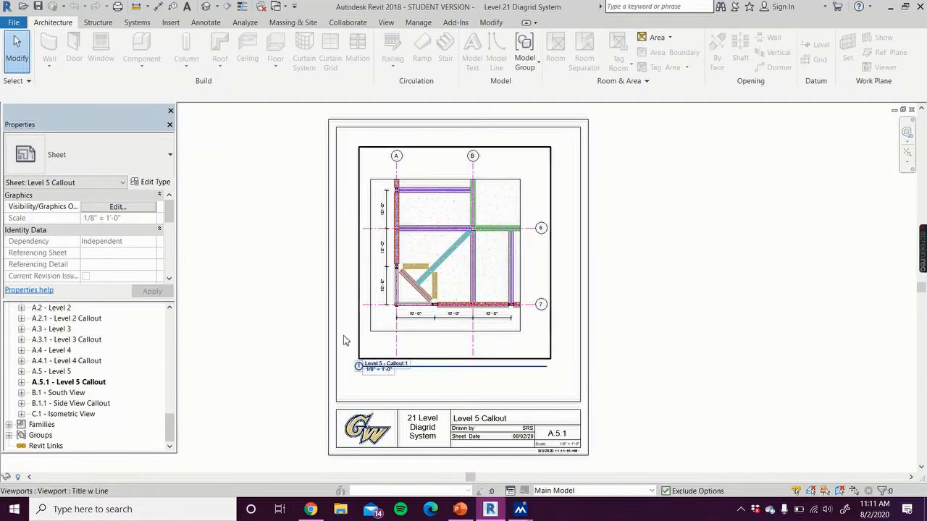
Open sheet B.1 - South View and examine the complete diagrid elevation from Level 1 to Level 21
scroll(101, 394, up, 1)
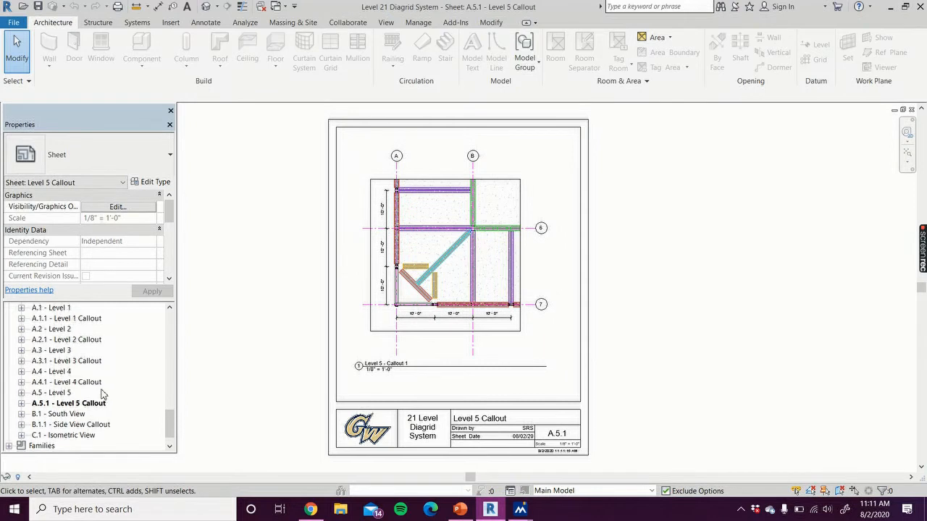
scroll(65, 419, up, 1)
double_click(64, 429)
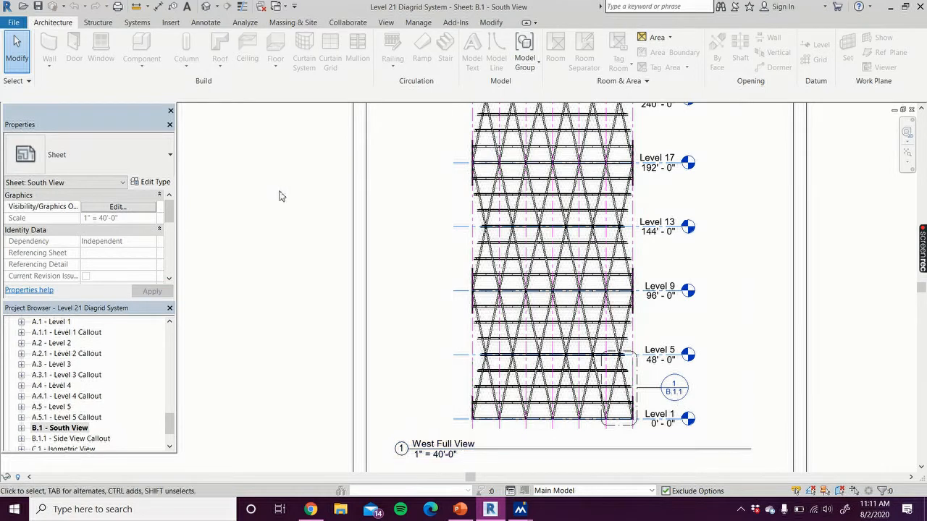
scroll(256, 230, down, 2)
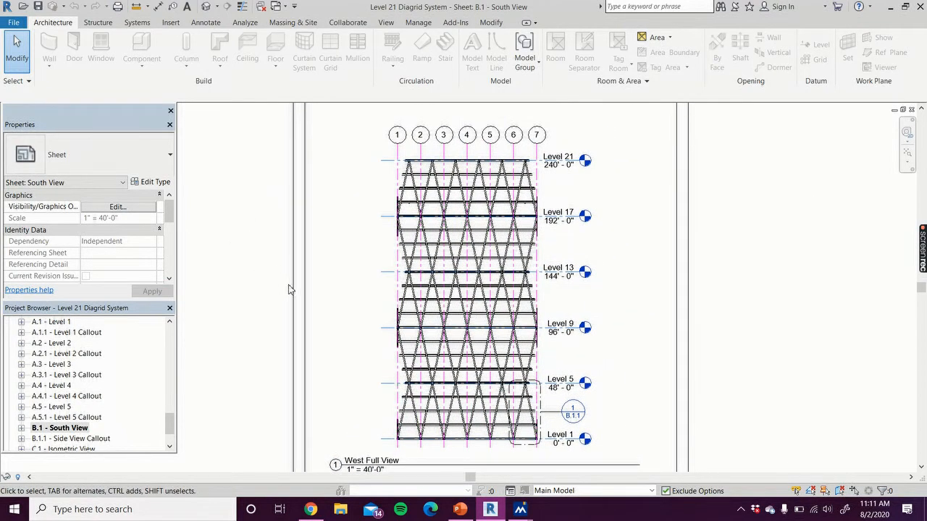
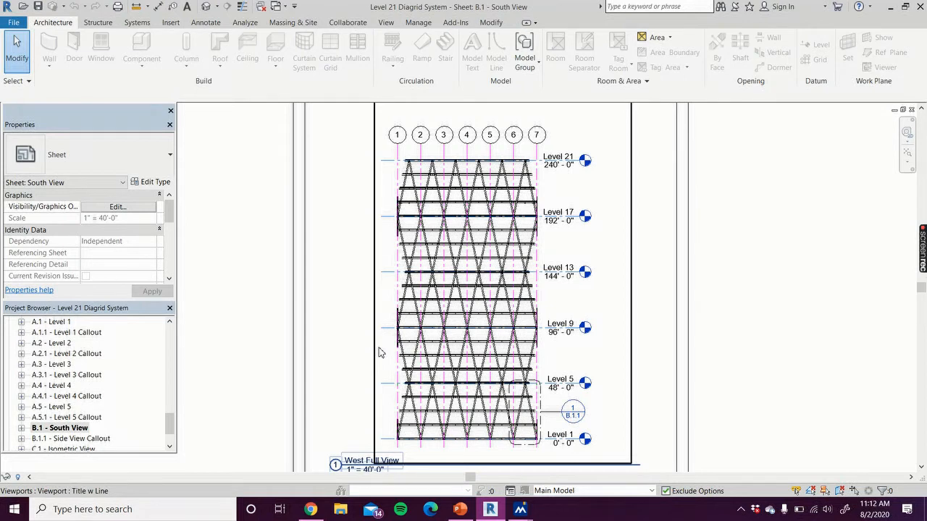
Switch back to the Tutorial_Level 21 Diagrid System project's South Section and examine the column edges along the outermost grid
click(903, 110)
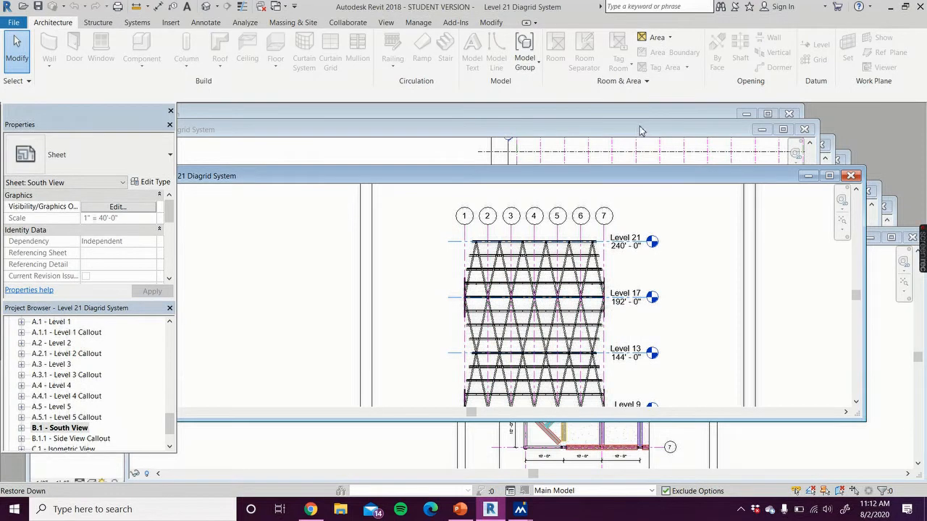
click(641, 130)
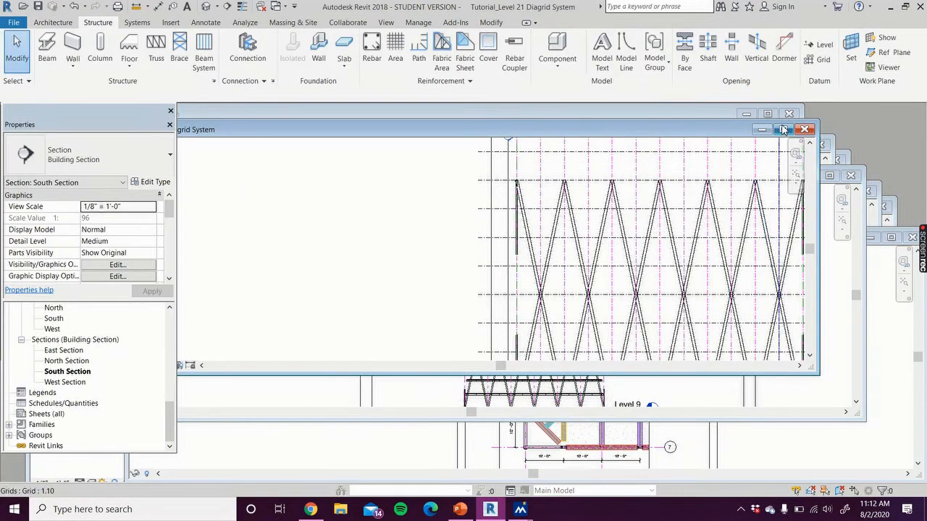
click(783, 130)
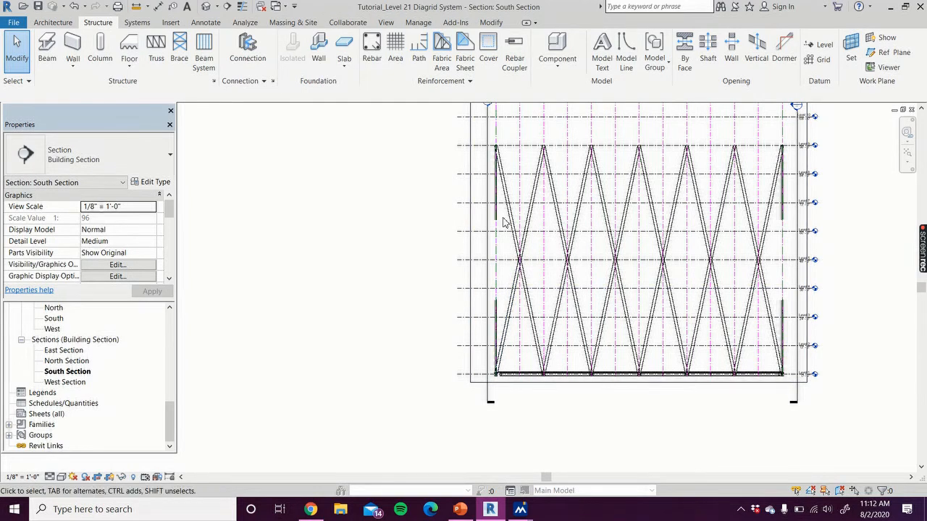
scroll(501, 217, up, 3)
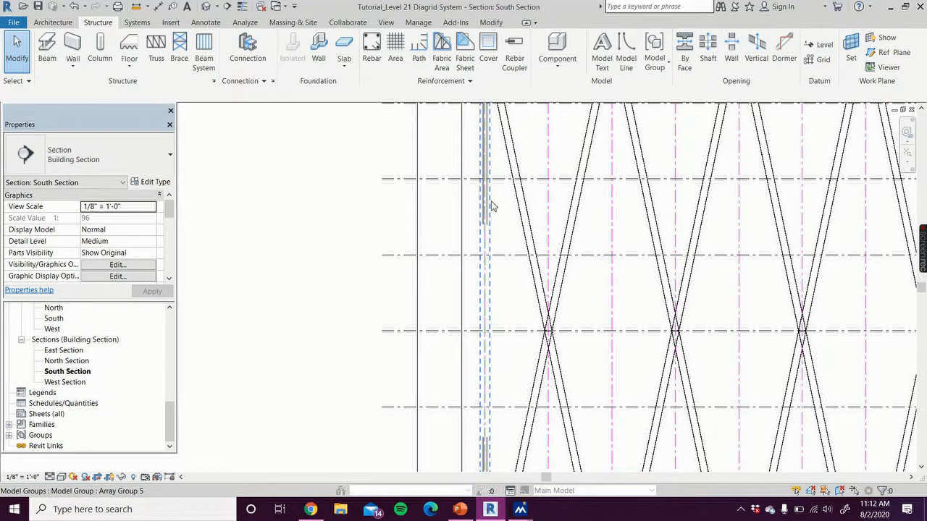
Open the Level 1 structural plan and extend the South Section's view depth further into the building's southern bay
drag(174, 423, 172, 342)
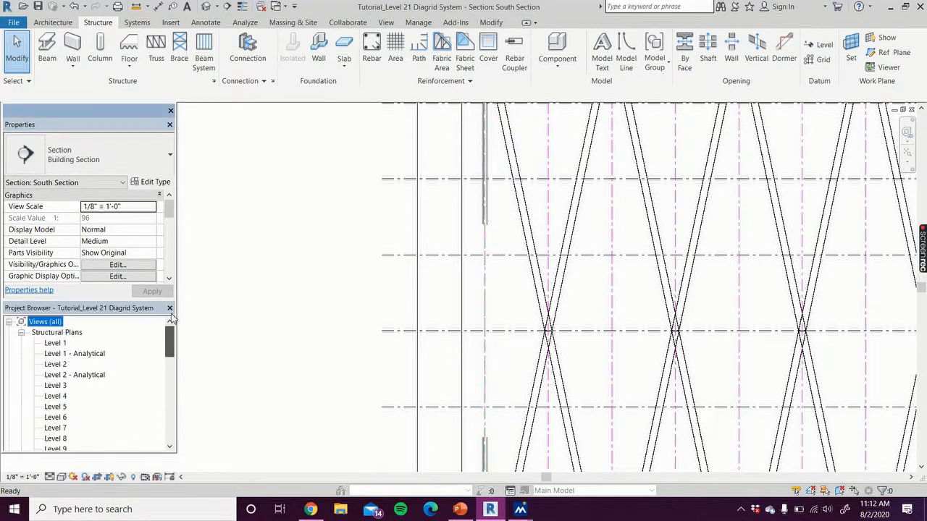
double_click(55, 343)
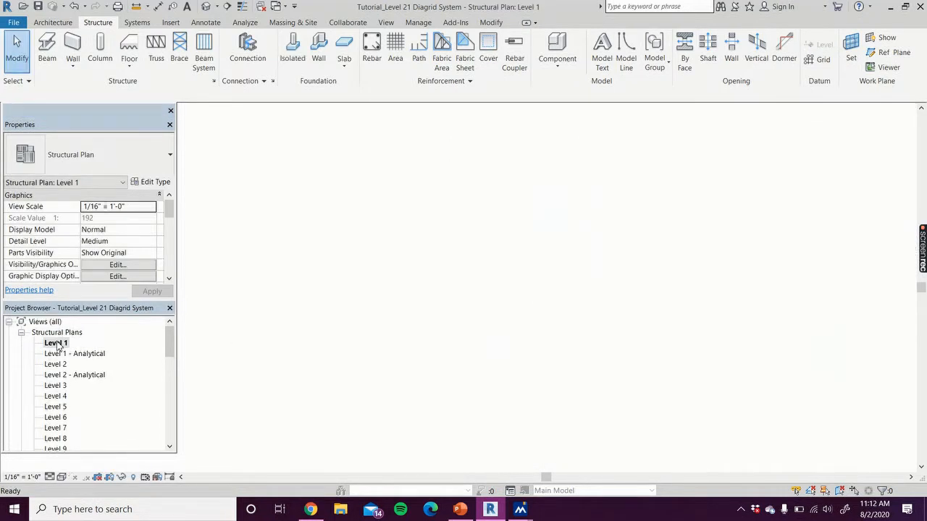
scroll(352, 352, down, 7)
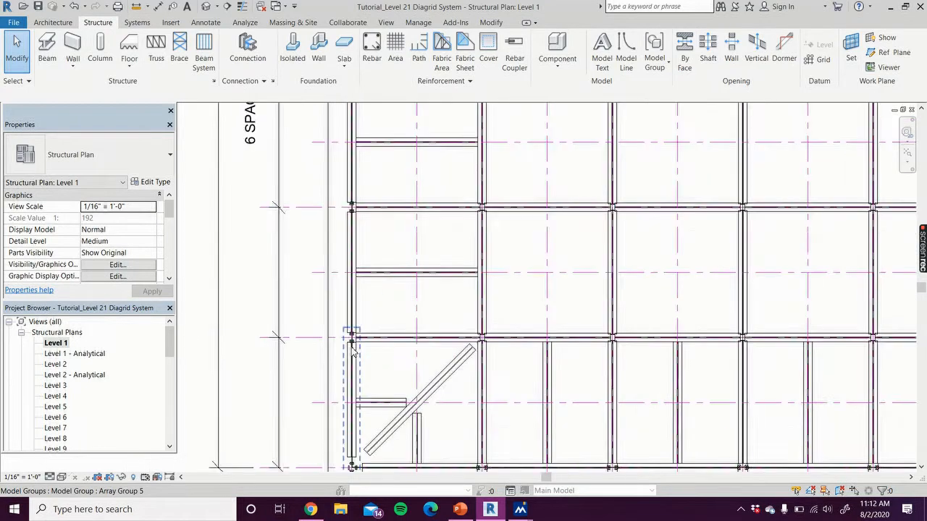
middle_drag(385, 376, 302, 289)
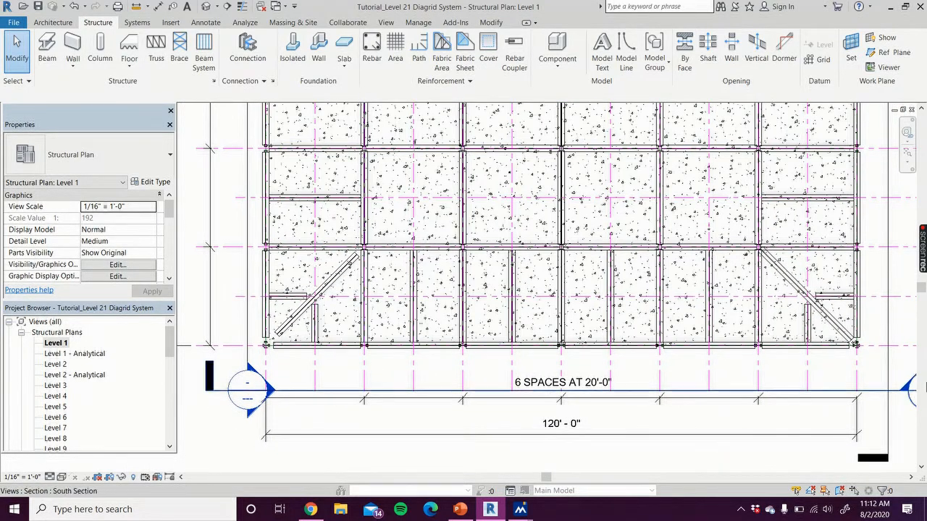
scroll(884, 417, down, 2)
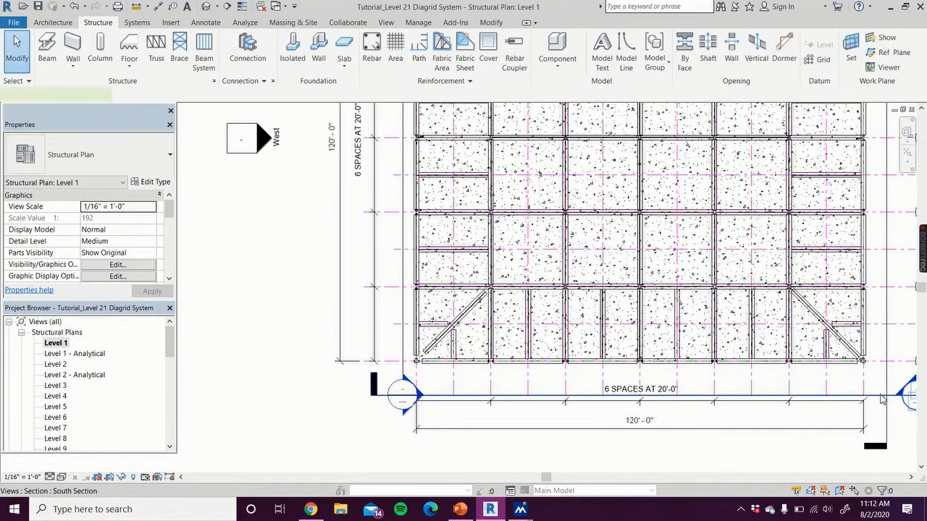
click(884, 396)
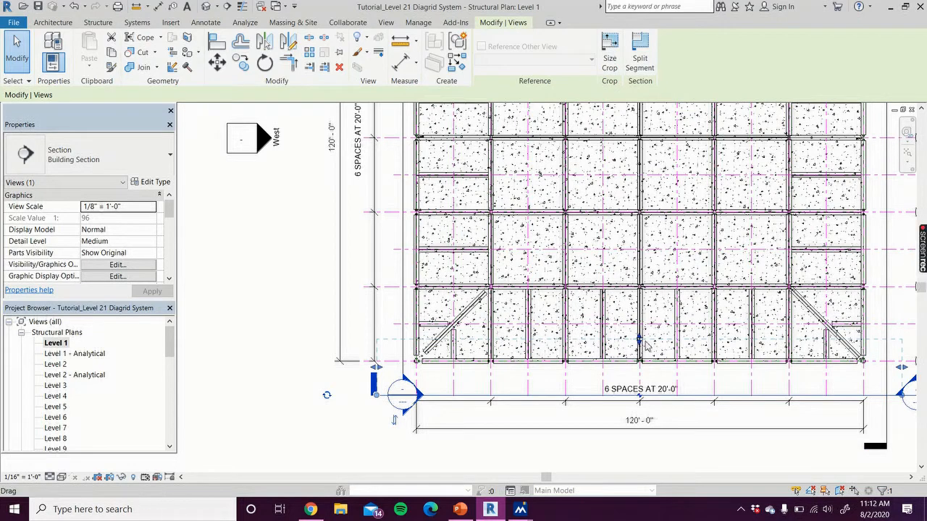
drag(640, 348, 631, 320)
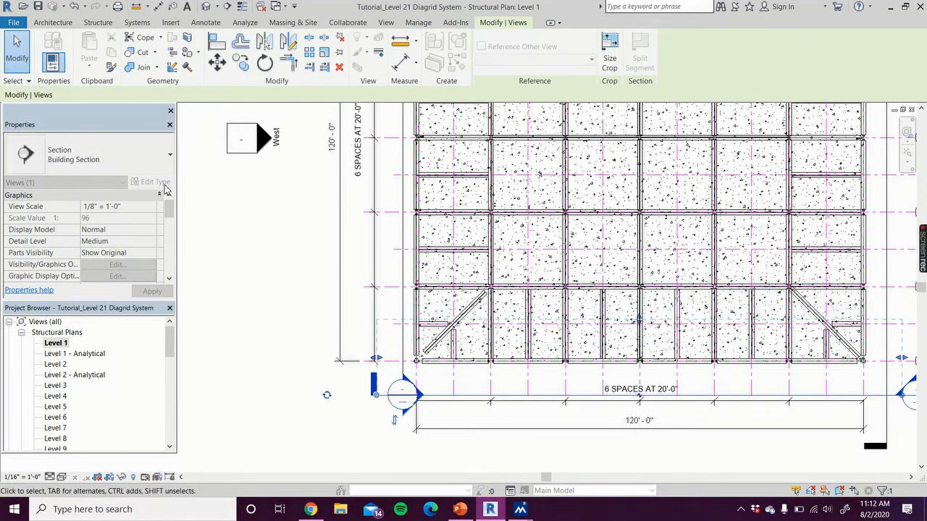
click(213, 260)
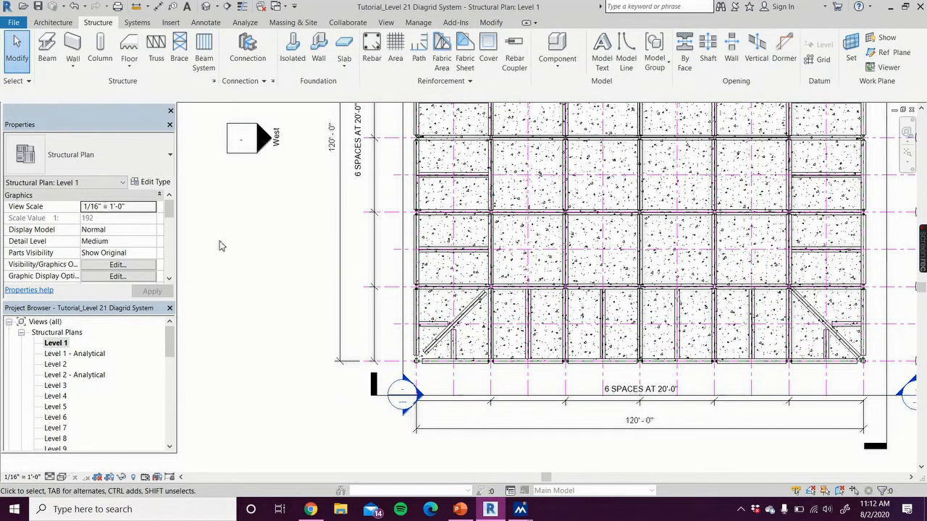
Review the section markers around the Level 1 plan and reopen the {3D} view of the diagrid
scroll(220, 240, down, 3)
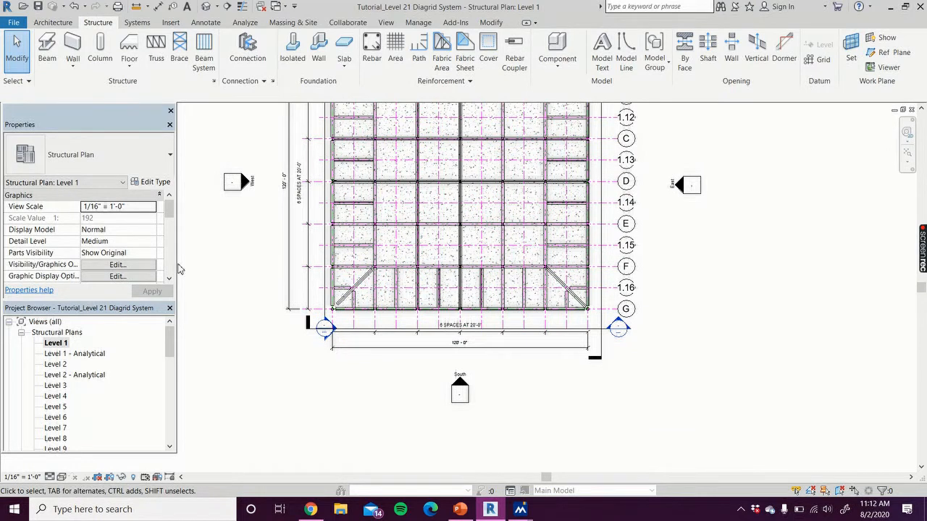
scroll(180, 270, down, 1)
middle_drag(197, 290, 218, 347)
drag(171, 345, 168, 407)
double_click(53, 375)
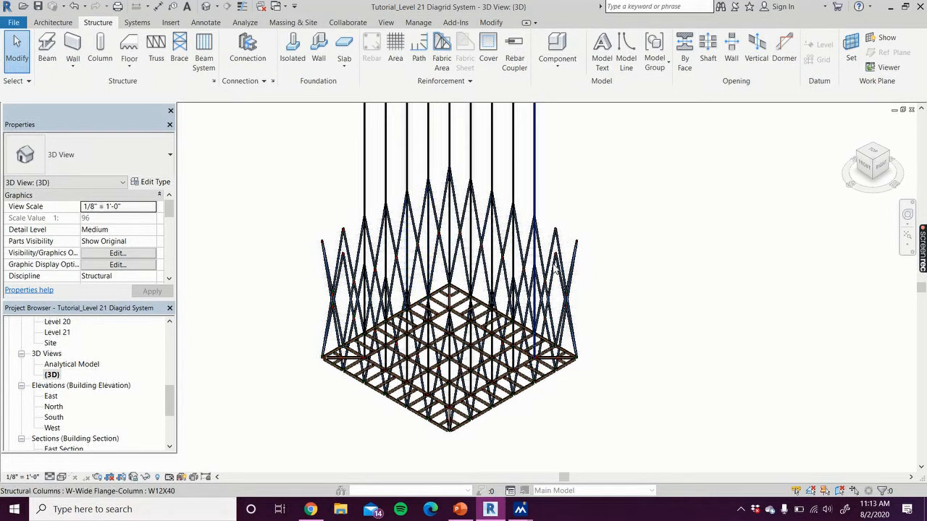
Ungroup the remaining Array Group 5 instances of slanted columns along the diagrid's rear face
click(331, 268)
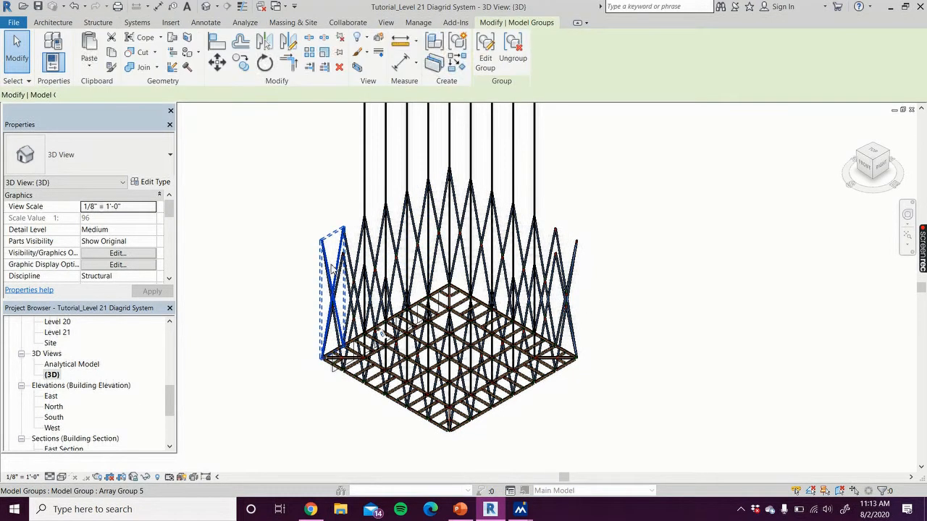
click(512, 52)
click(381, 239)
click(512, 53)
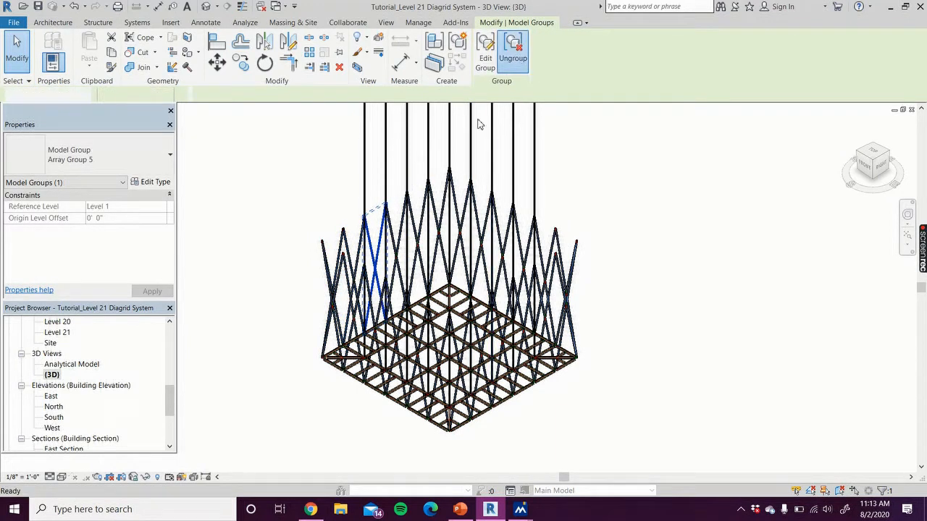
click(400, 233)
click(512, 52)
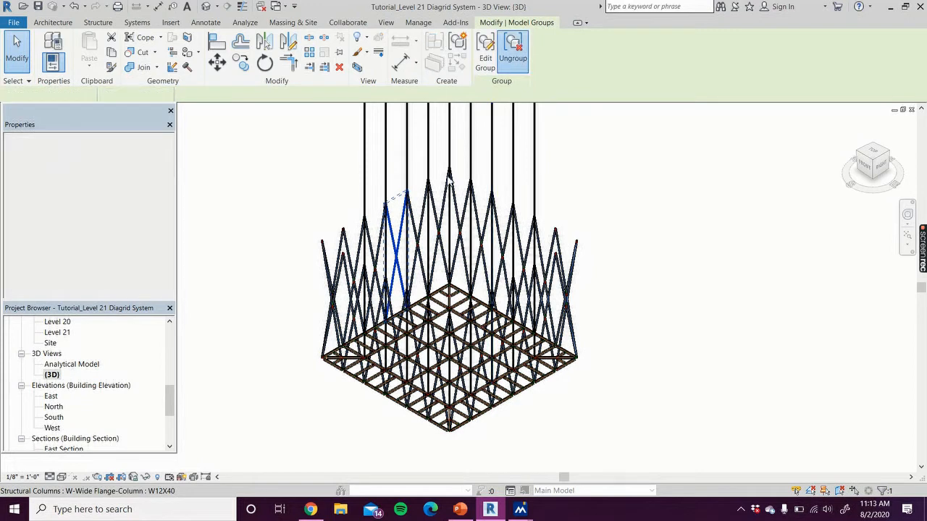
click(419, 231)
click(513, 52)
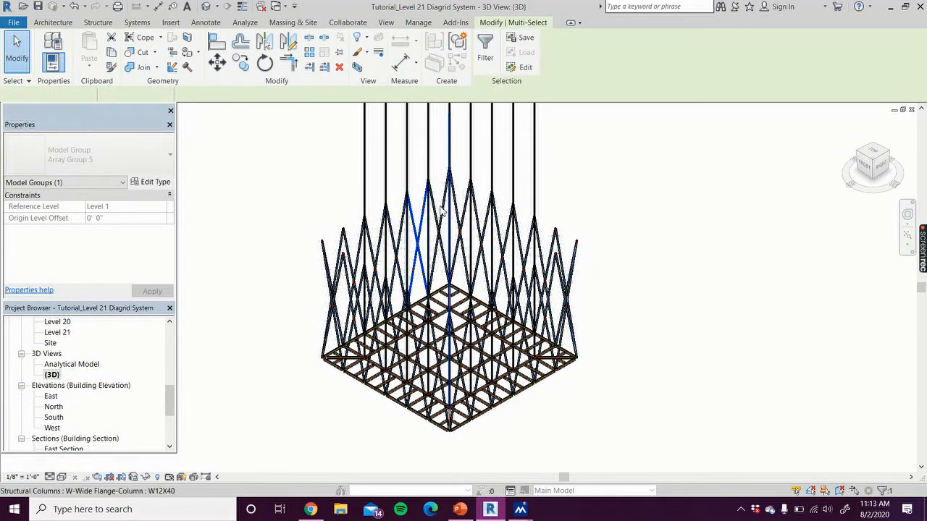
click(438, 210)
click(512, 52)
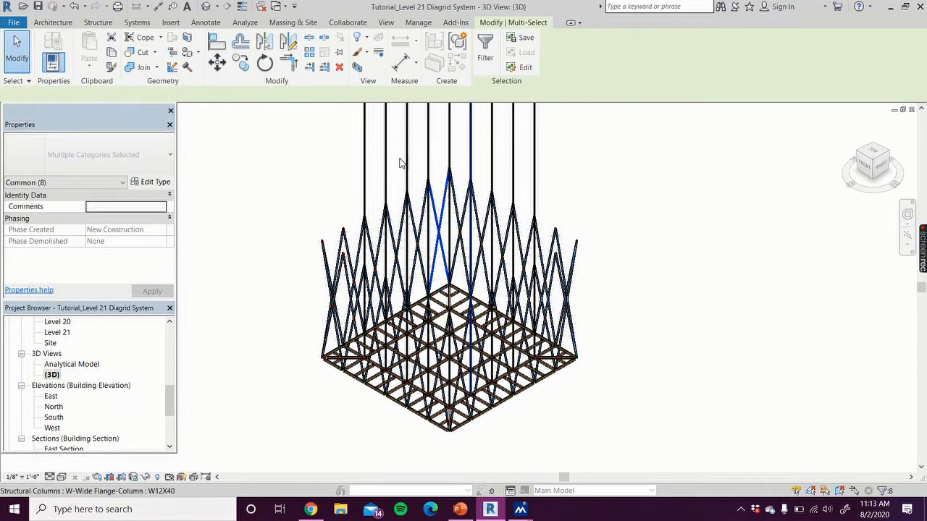
Select the whole lower frame, filter the selection to Structural Columns only, and copy the slanted W14X30 columns to the clipboard
drag(234, 150, 274, 272)
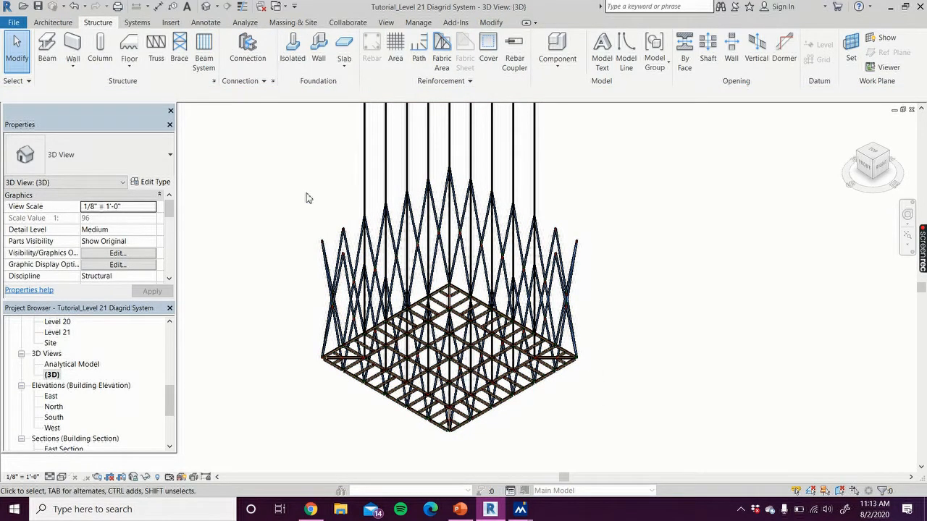
drag(244, 151, 635, 460)
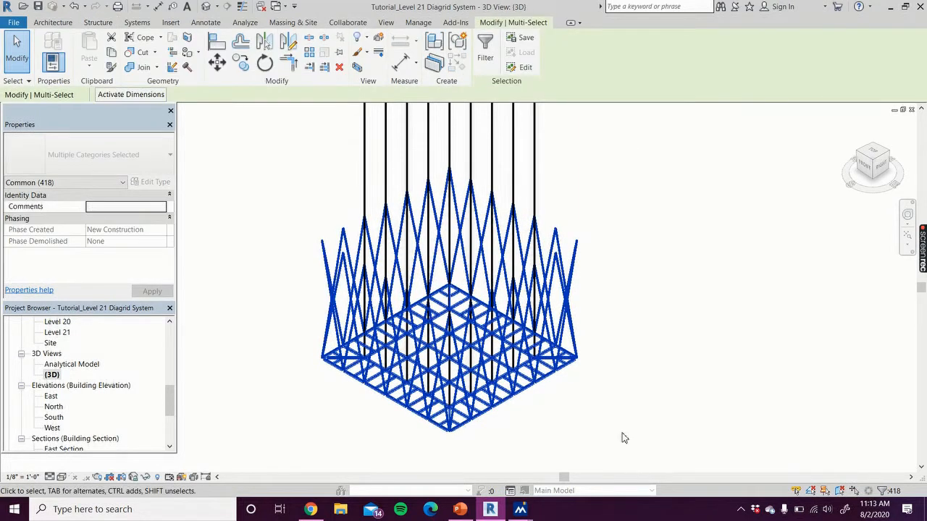
click(485, 48)
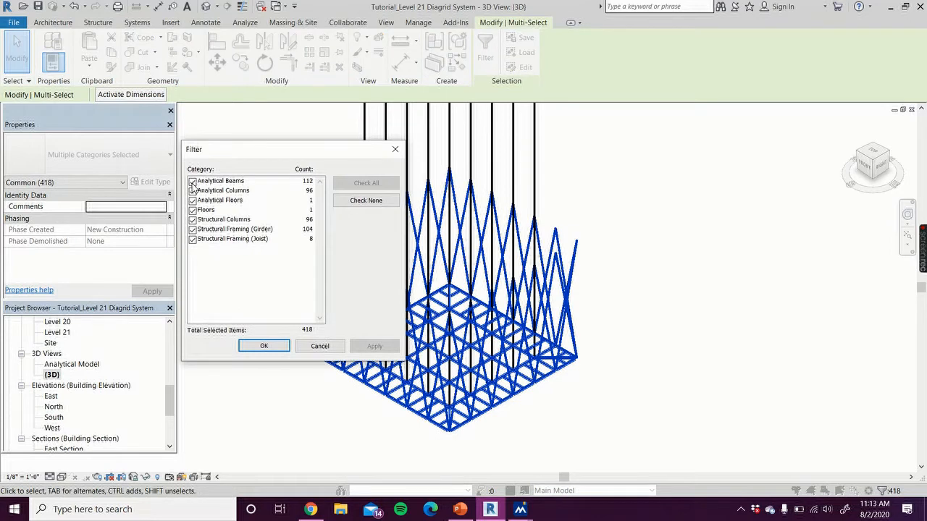
click(192, 181)
click(192, 191)
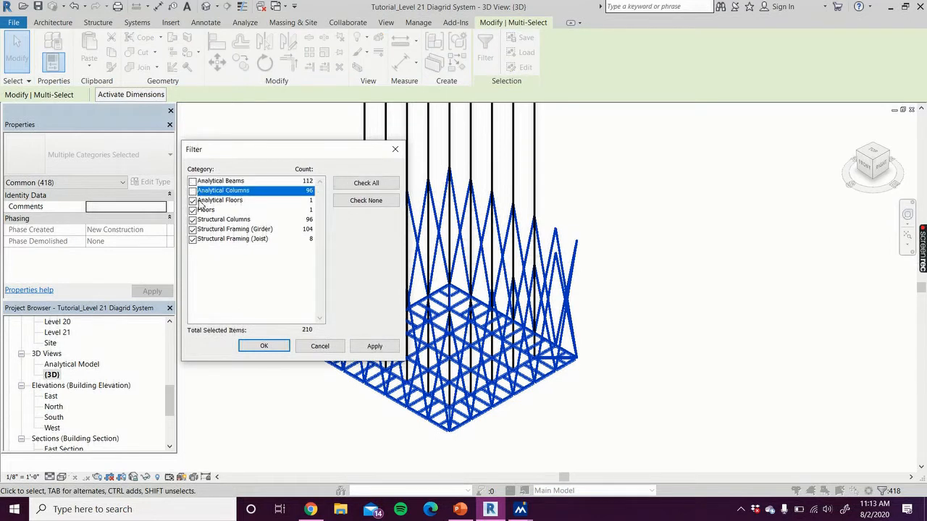
click(193, 200)
click(193, 209)
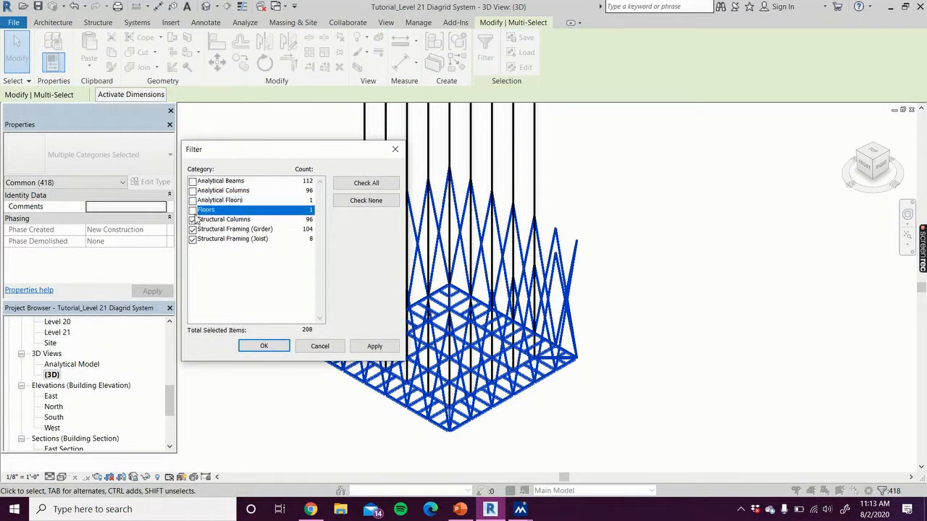
click(192, 229)
click(193, 238)
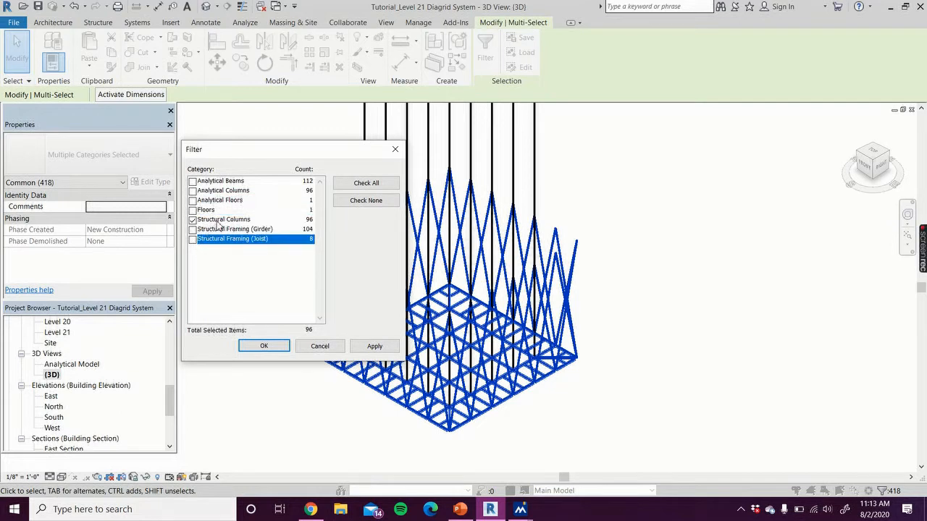
click(380, 352)
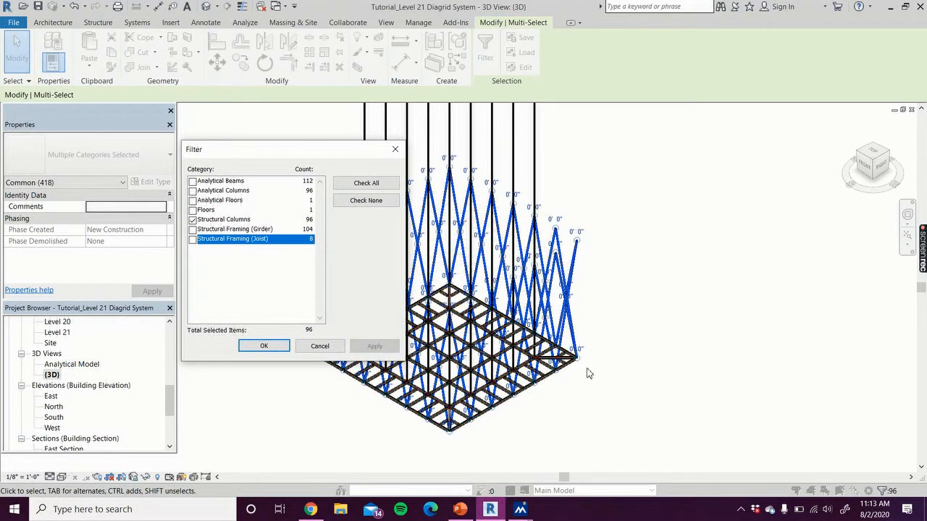
click(265, 347)
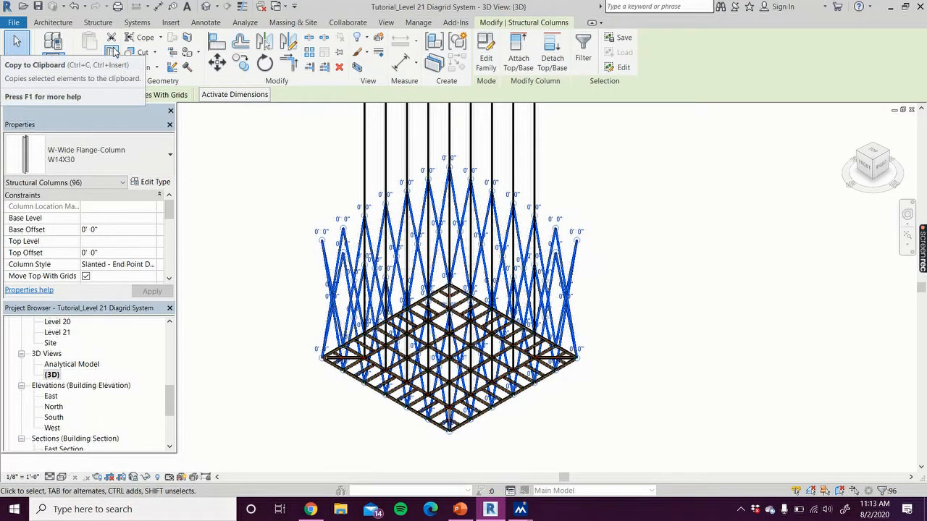
click(113, 52)
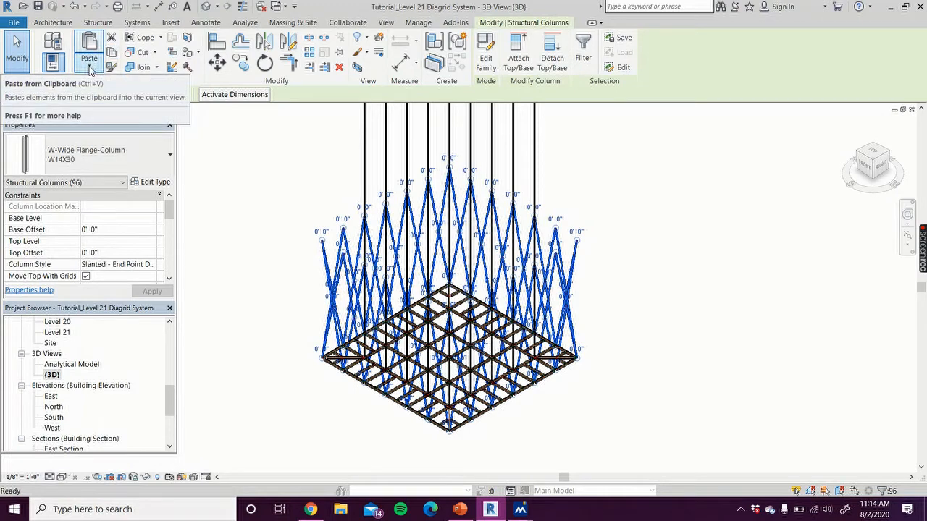
Try pasting the copied slanted columns aligned to Level 9, check how they meet the first tier, and undo the paste
click(90, 68)
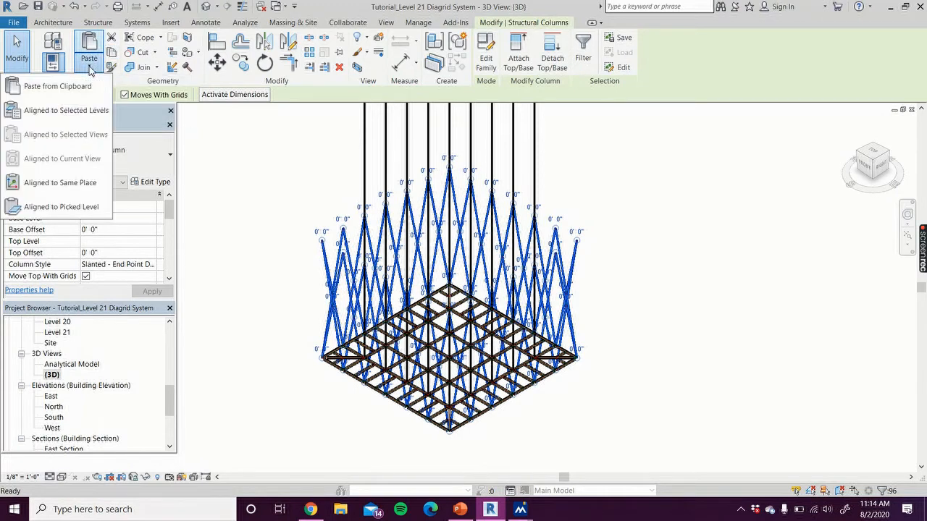
click(79, 113)
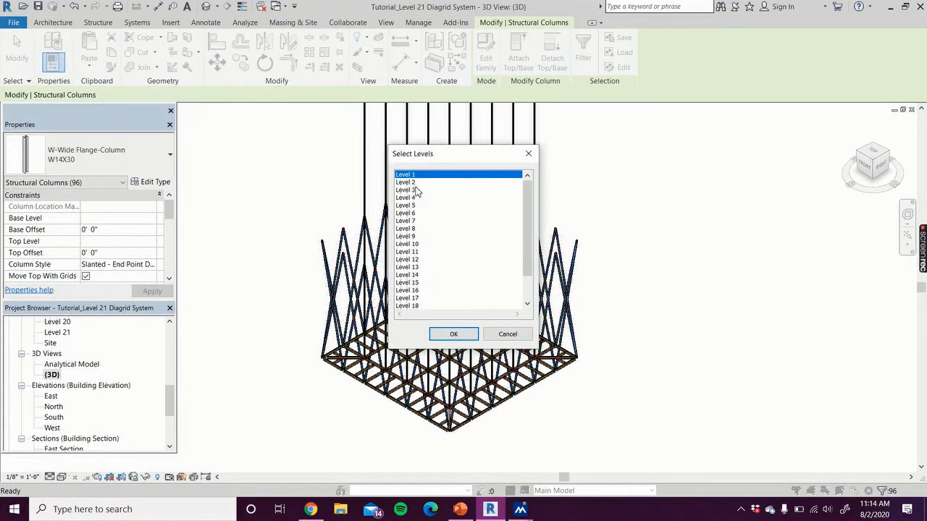
click(413, 237)
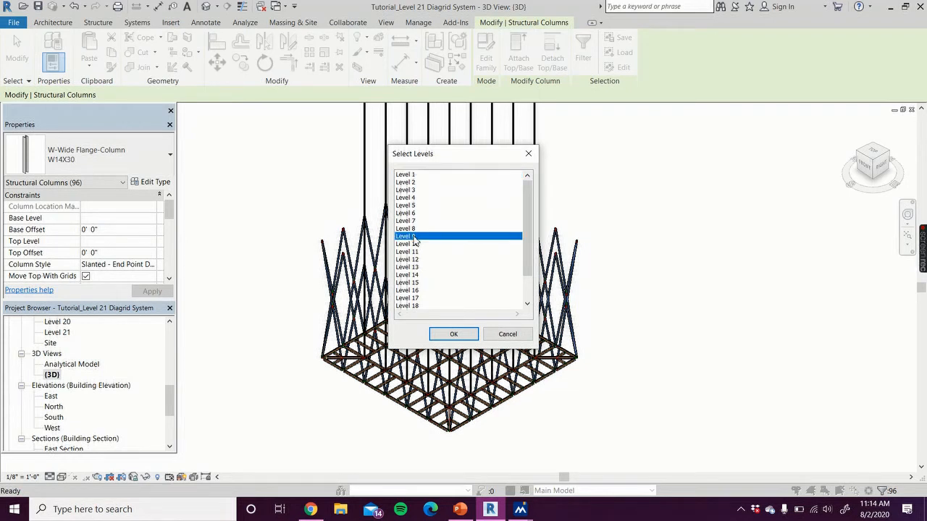
click(452, 336)
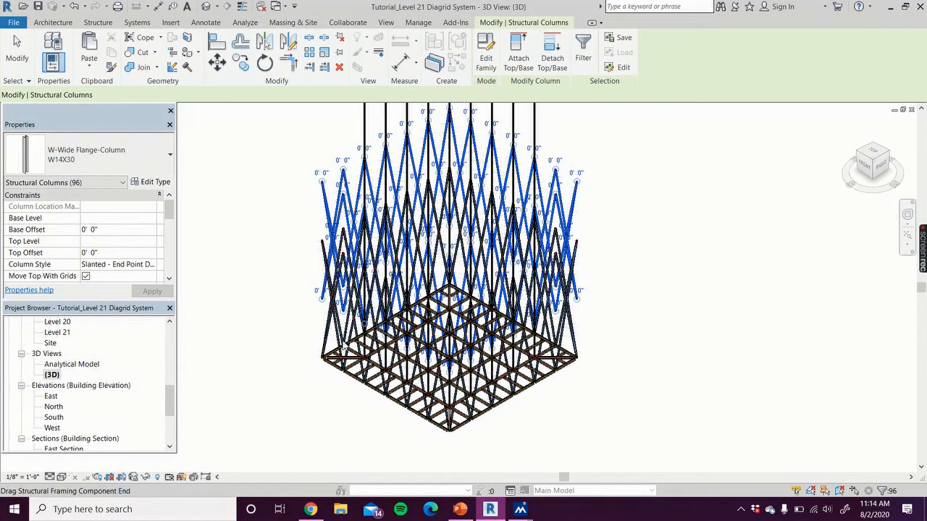
drag(880, 169, 885, 136)
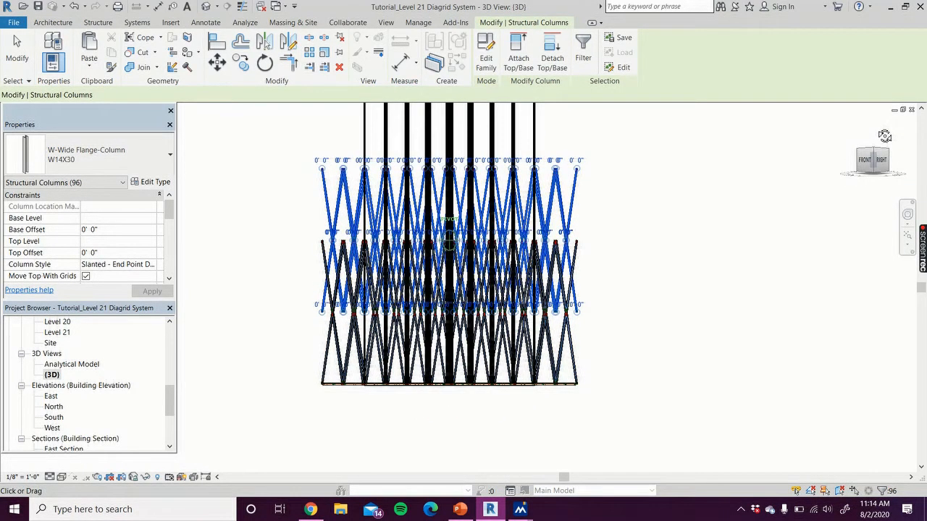
mouse_move(885, 137)
mouse_down()
mouse_move(852, 178)
mouse_move(714, 209)
mouse_up()
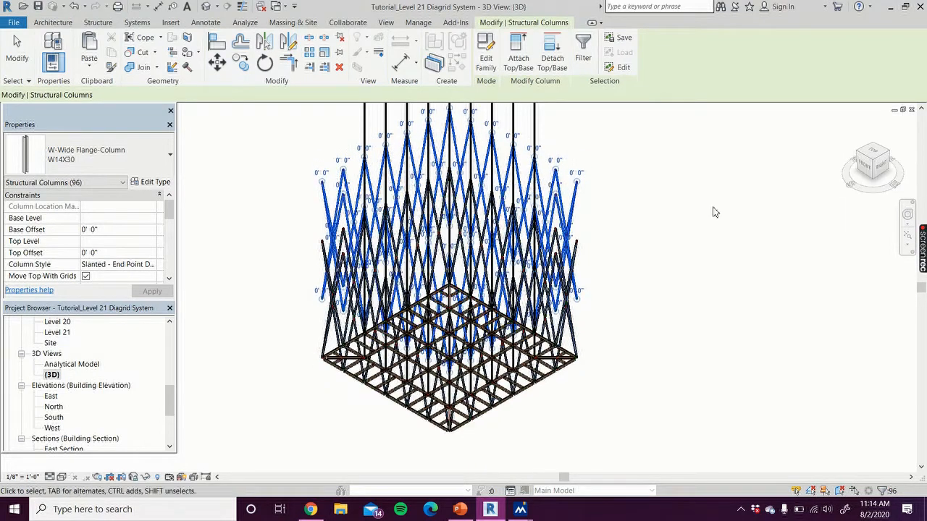
click(642, 224)
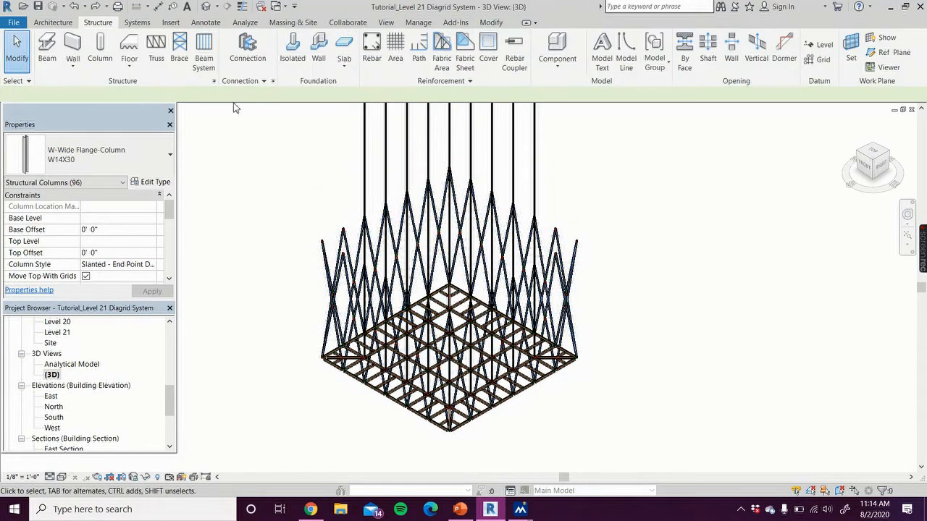
Paste the copied slanted W14X30 columns aligned to Level 13 to stack them above the existing diagrid columns
click(491, 23)
click(89, 66)
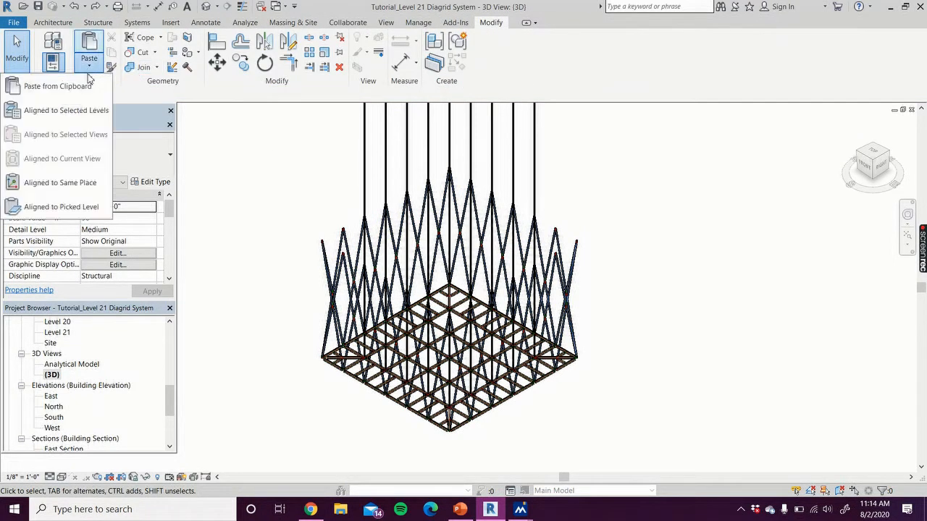
click(87, 110)
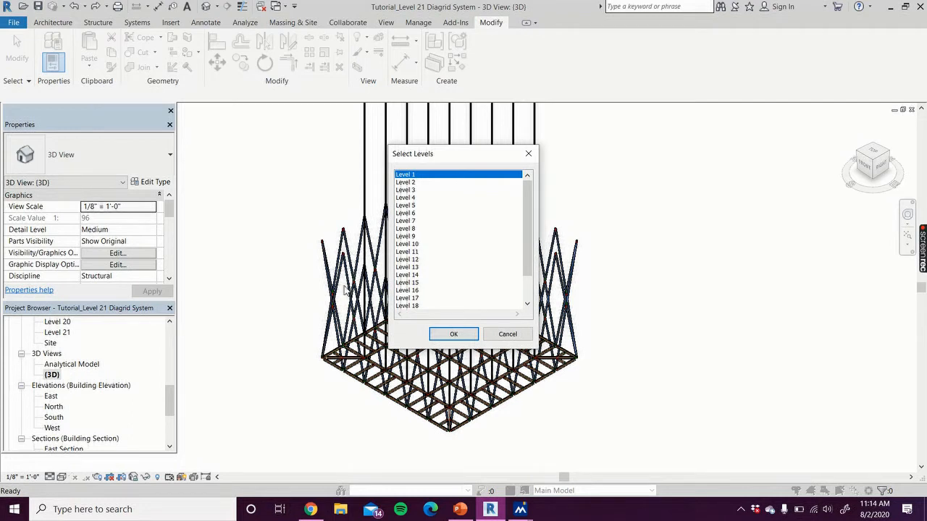
click(415, 268)
click(453, 334)
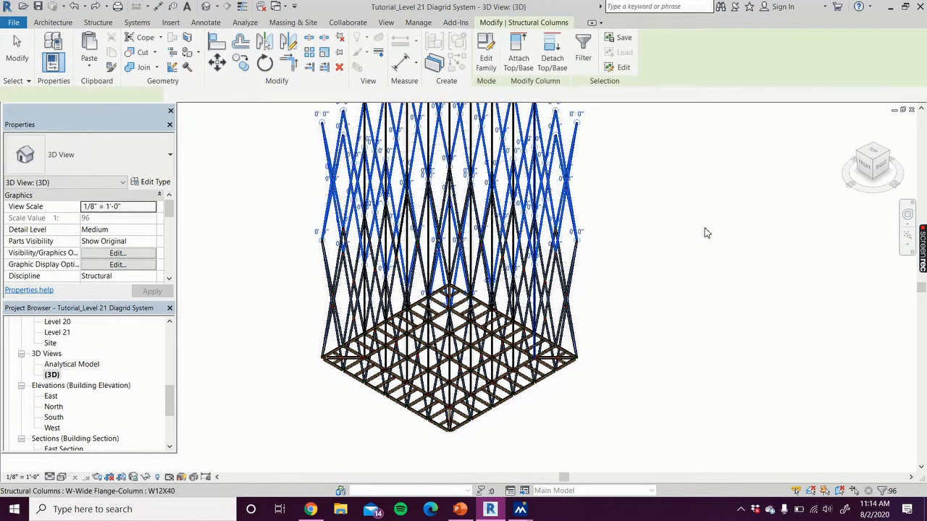
click(676, 186)
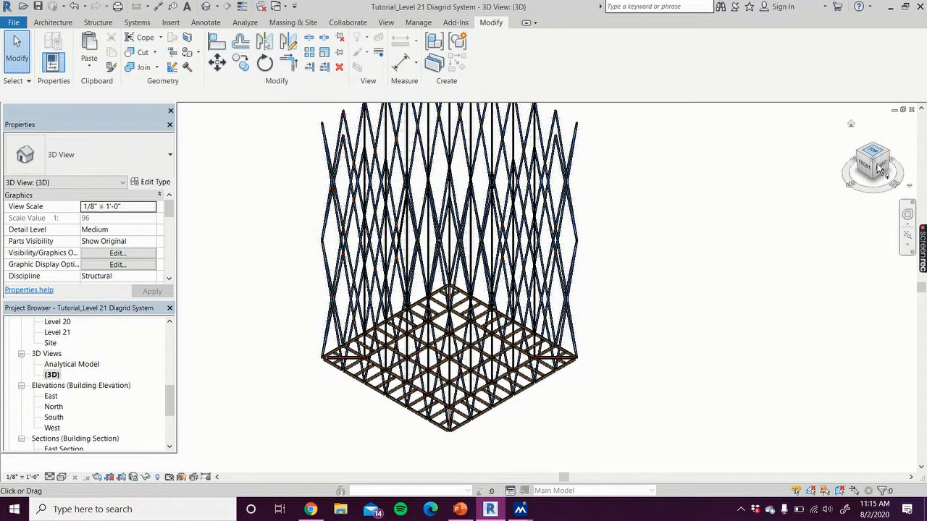
mouse_move(880, 164)
mouse_down()
mouse_move(892, 141)
mouse_move(855, 141)
mouse_move(881, 164)
mouse_up()
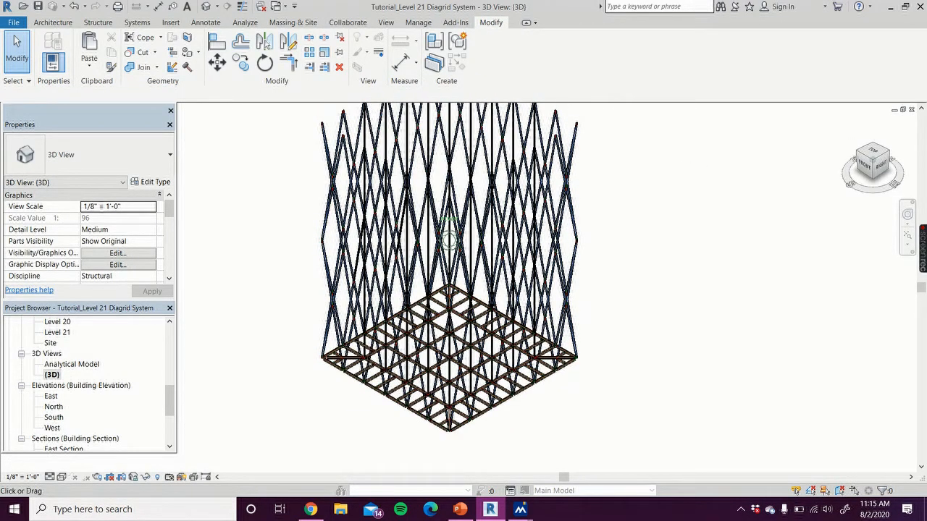
mouse_move(873, 166)
mouse_down()
mouse_move(888, 161)
mouse_move(857, 168)
mouse_up()
scroll(780, 167, down, 1)
middle_drag(777, 168, 764, 242)
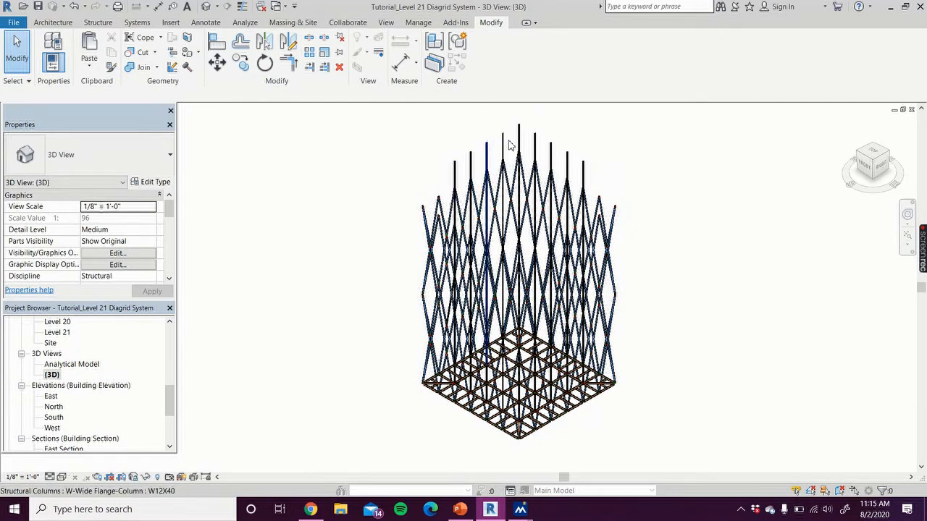
From the front view, select the lowest diagrid tier, filter it to Structural Columns only, and copy those Level 1 to Level 5 columns to the clipboard
click(865, 168)
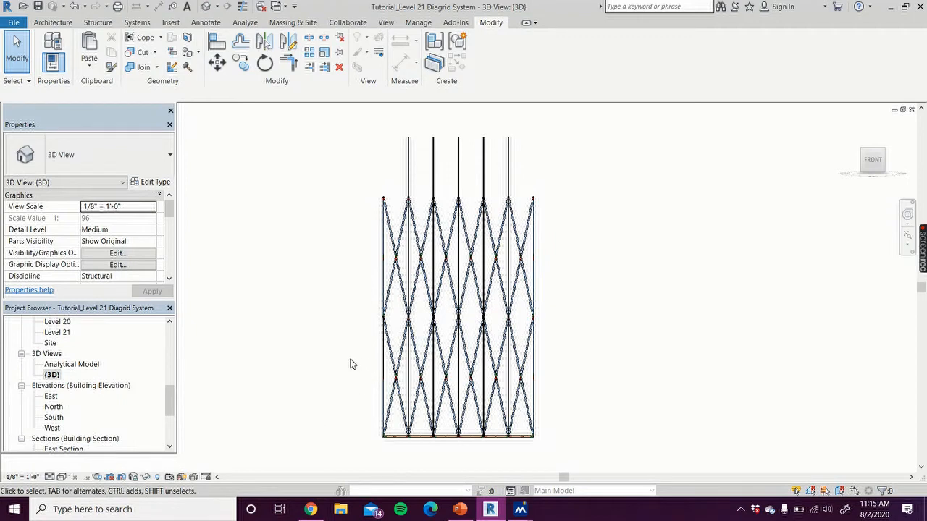
drag(344, 360, 565, 458)
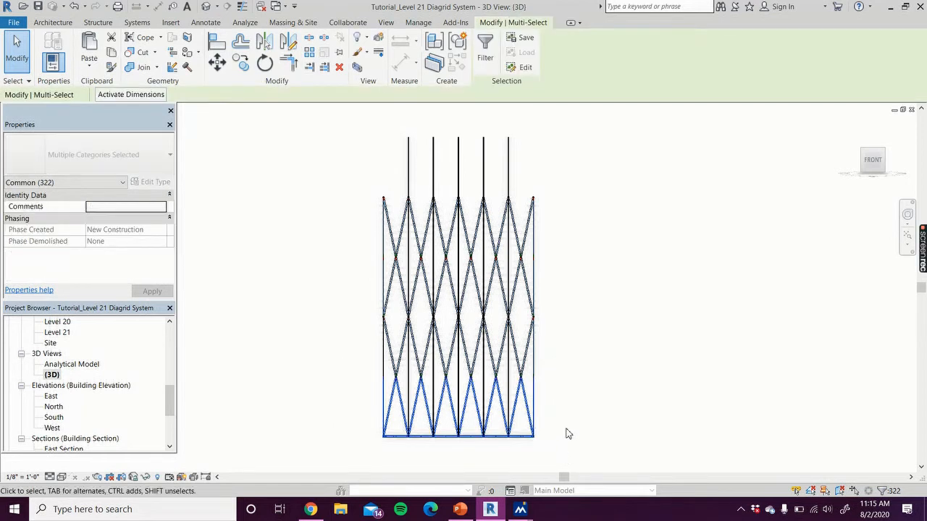
click(489, 55)
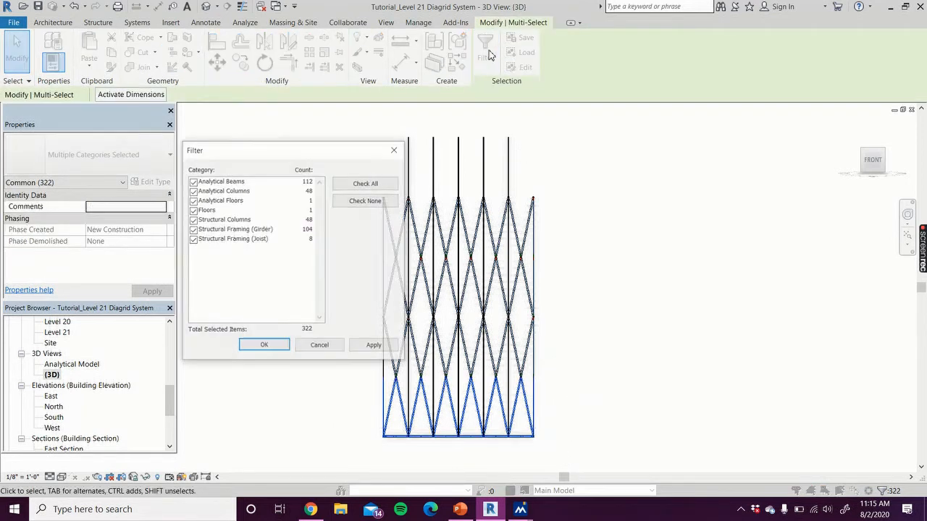
click(192, 181)
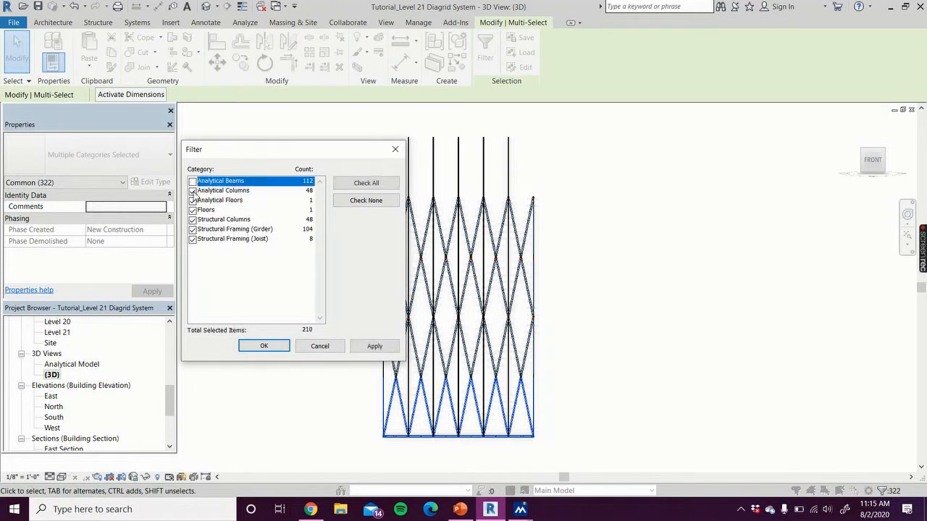
click(193, 191)
click(192, 199)
click(192, 211)
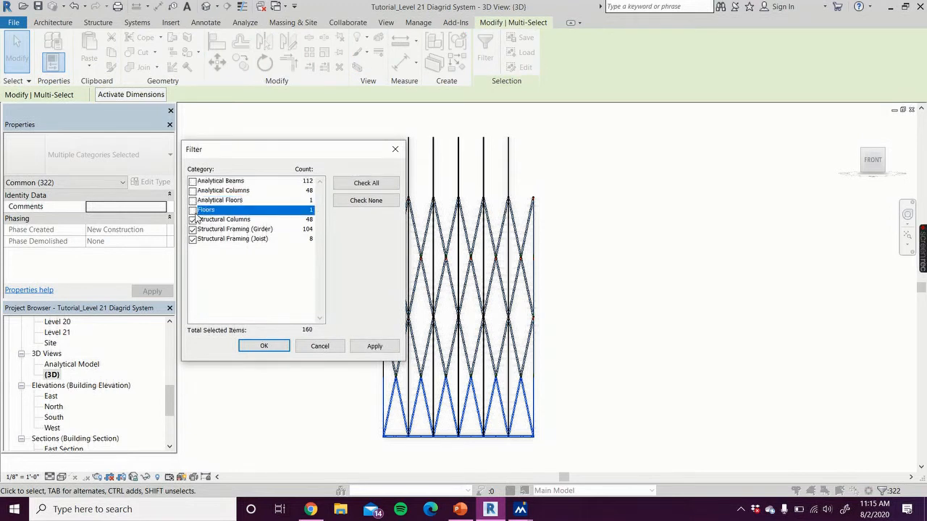
click(193, 229)
click(193, 239)
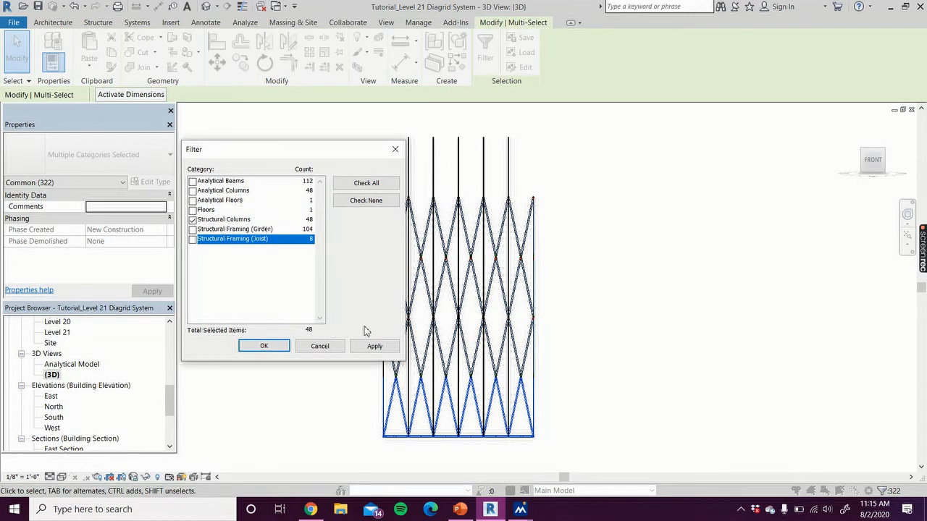
click(374, 347)
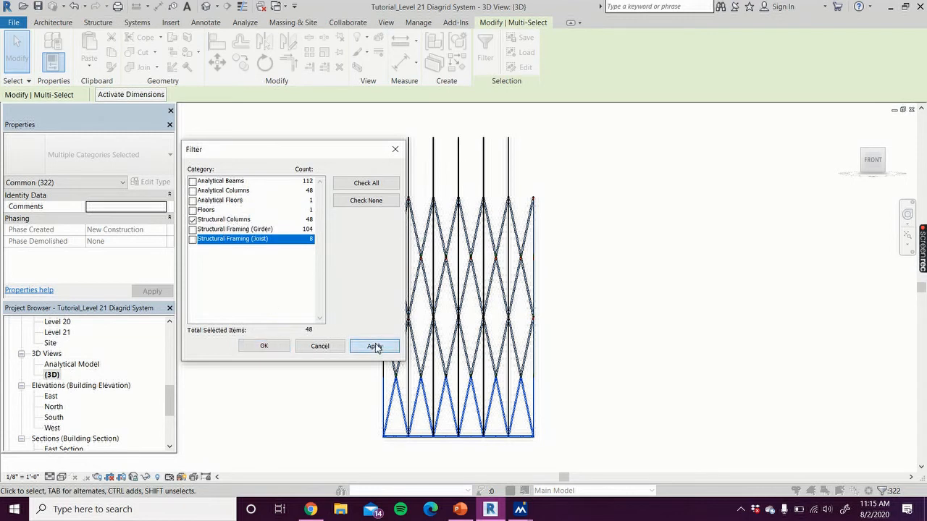
click(263, 347)
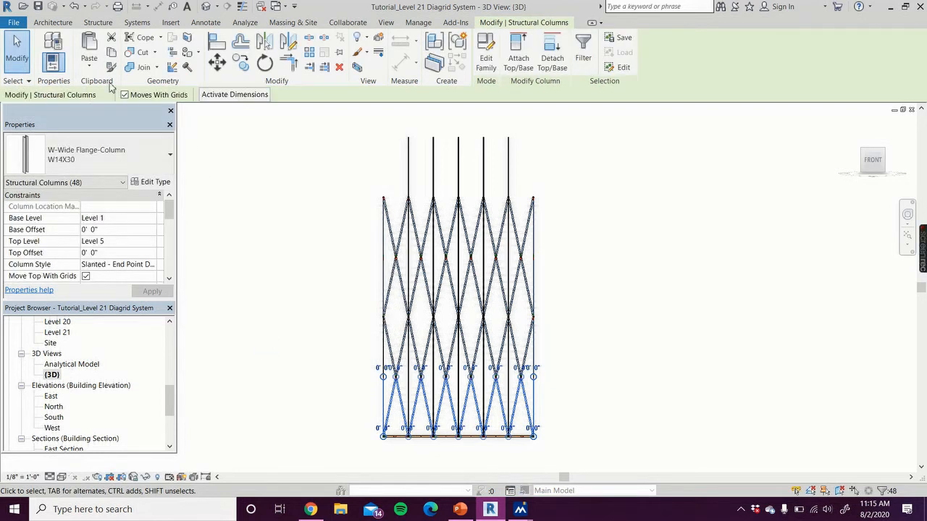
click(111, 58)
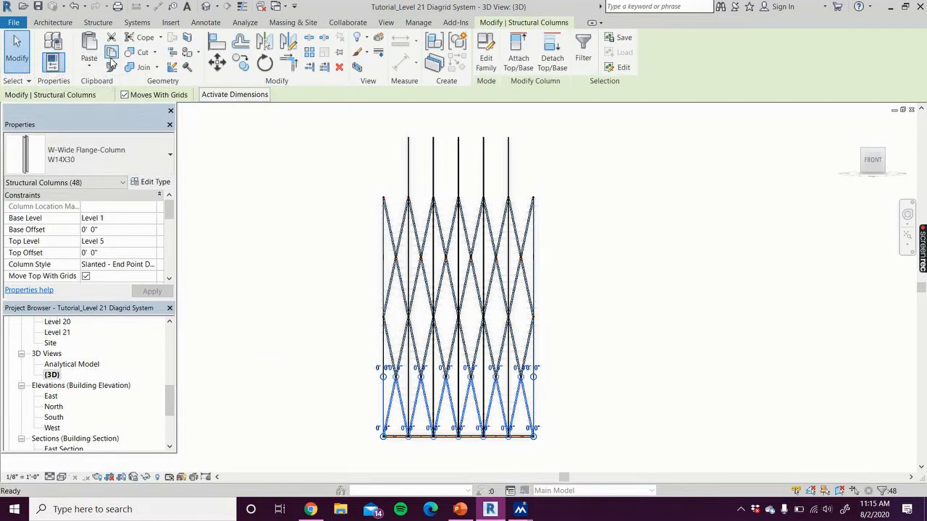
Try pasting the copied single tier of slanted columns aligned to Level 17, and undo the paste
click(89, 67)
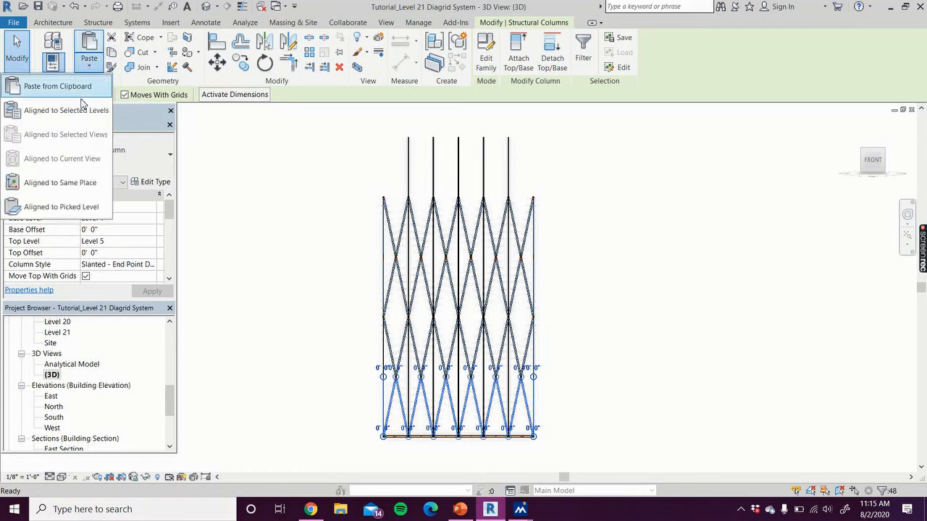
click(81, 85)
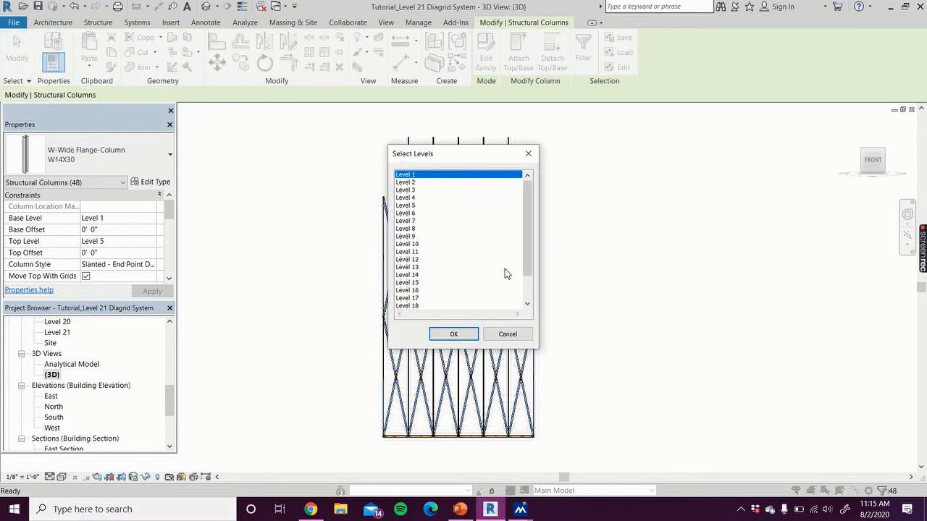
click(417, 298)
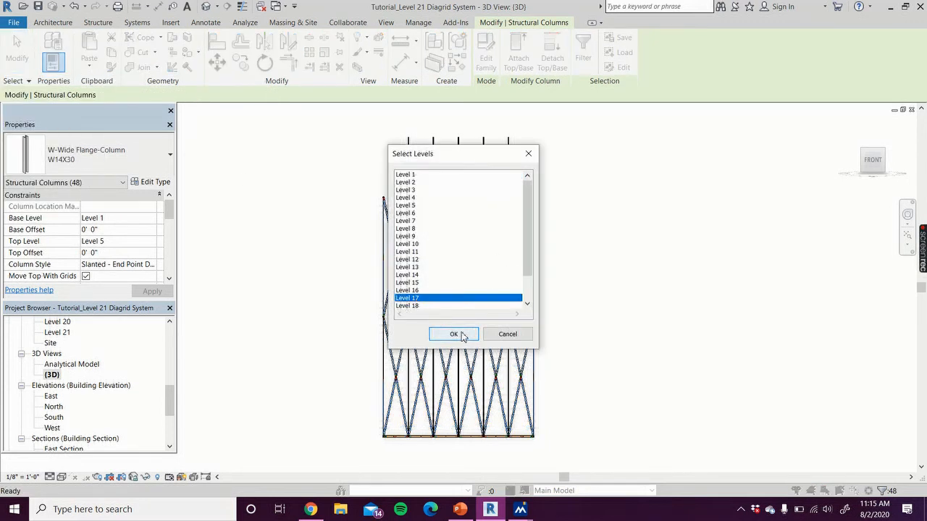
click(455, 335)
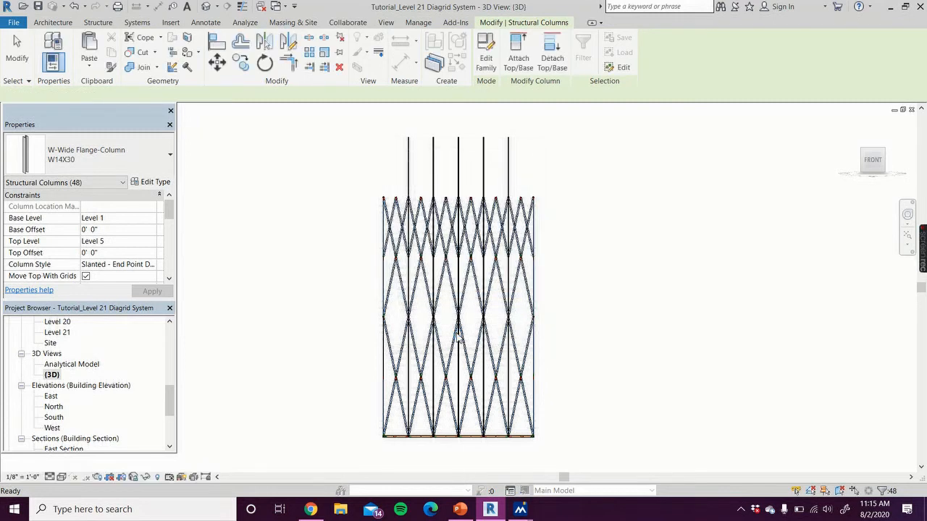
click(337, 281)
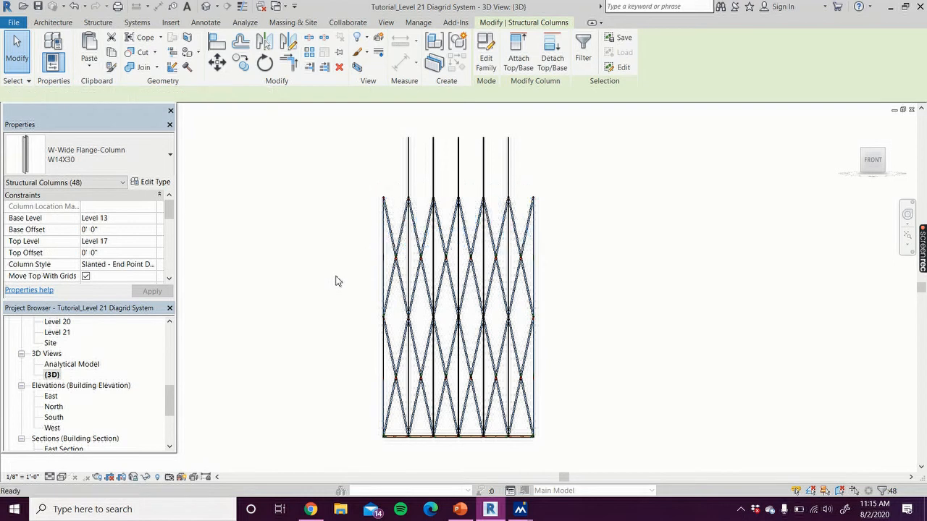
Paste the copied single tier of slanted columns aligned to Level 21 and inspect the full-height diagrid in isometric view
click(89, 65)
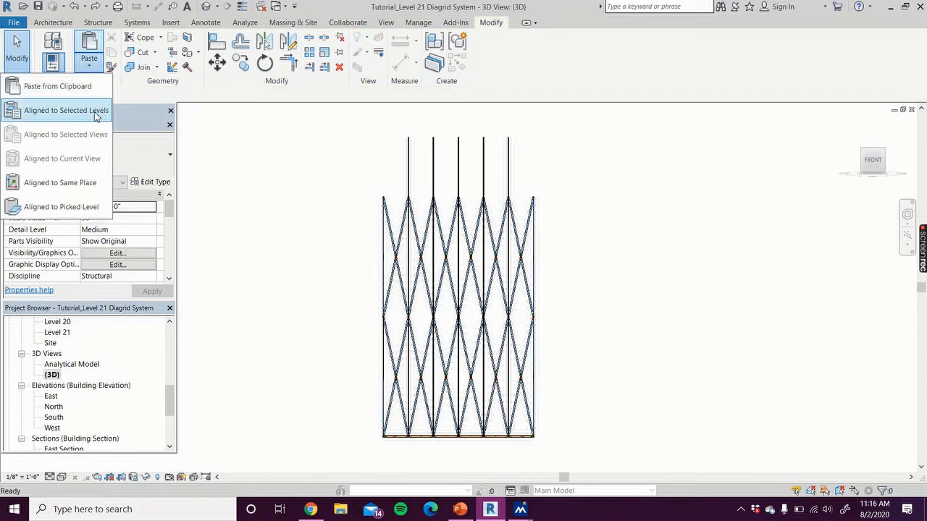
click(95, 111)
scroll(449, 268, down, 2)
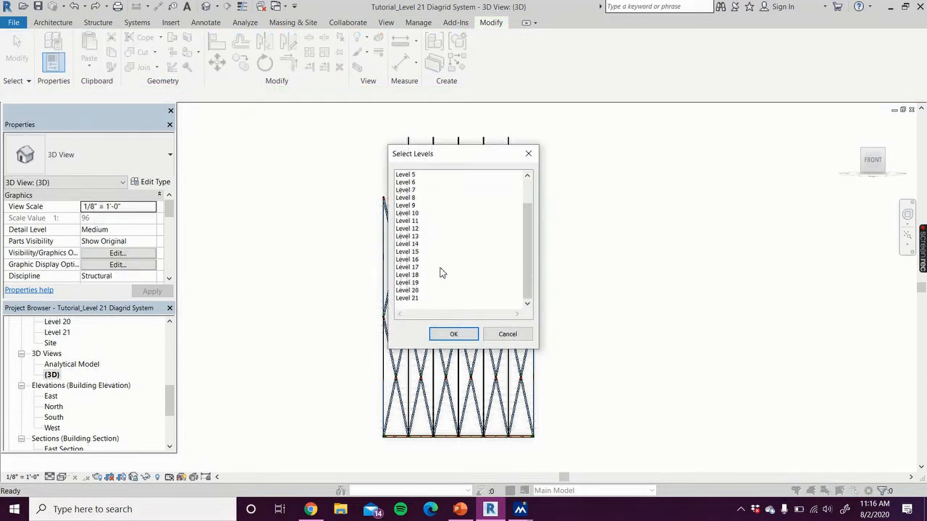
click(407, 298)
click(455, 334)
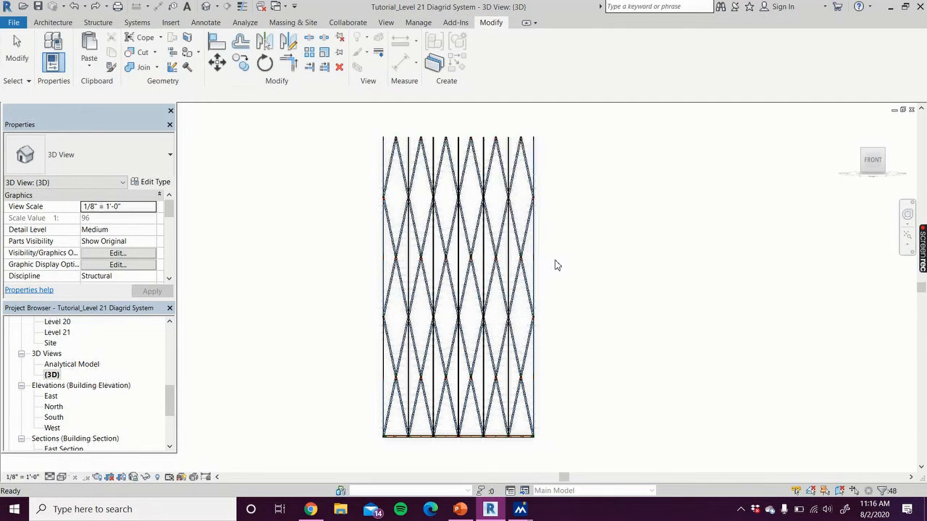
click(728, 196)
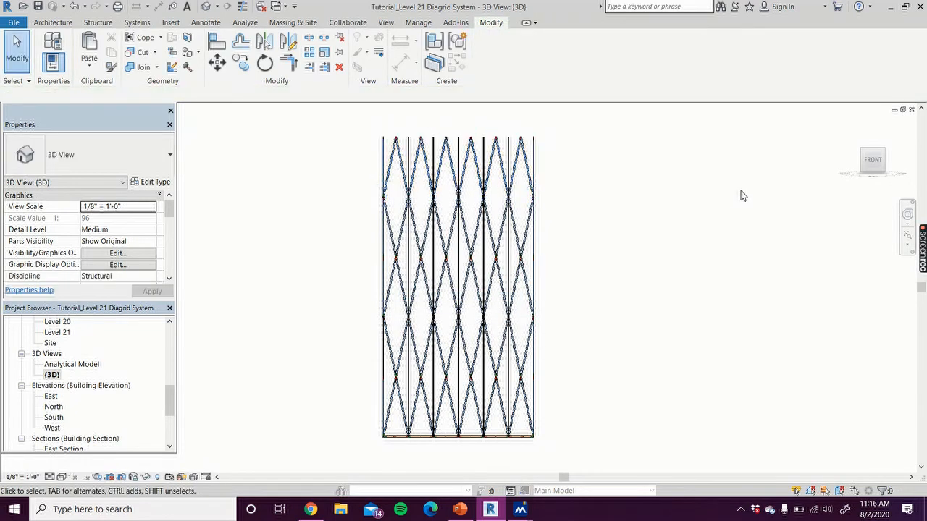
click(888, 154)
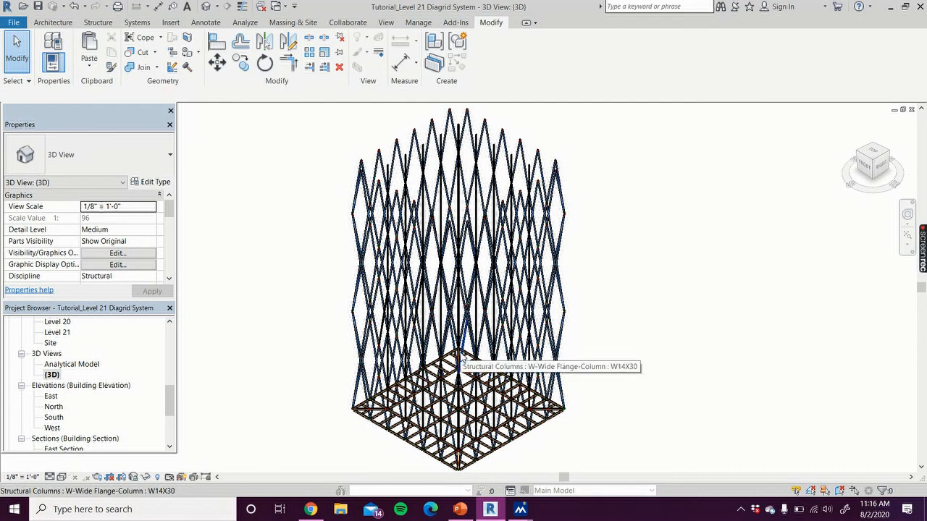
mouse_move(922, 251)
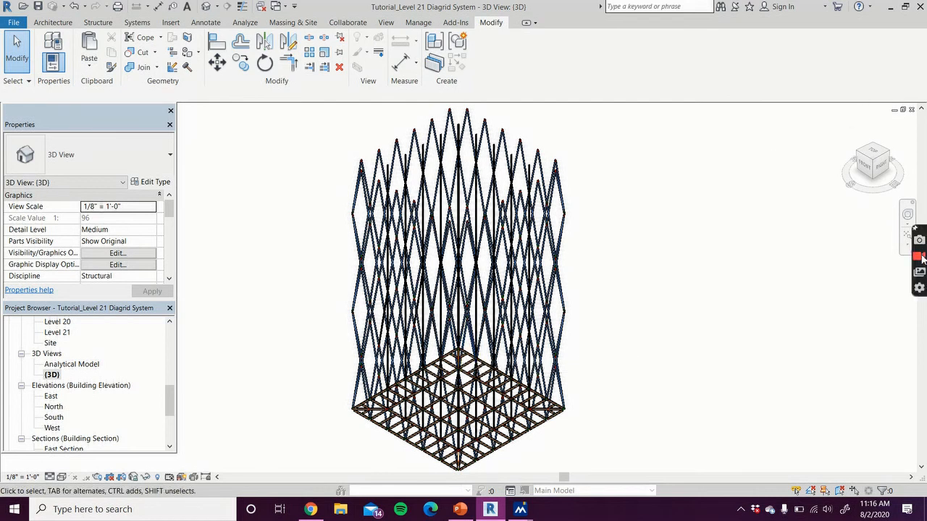